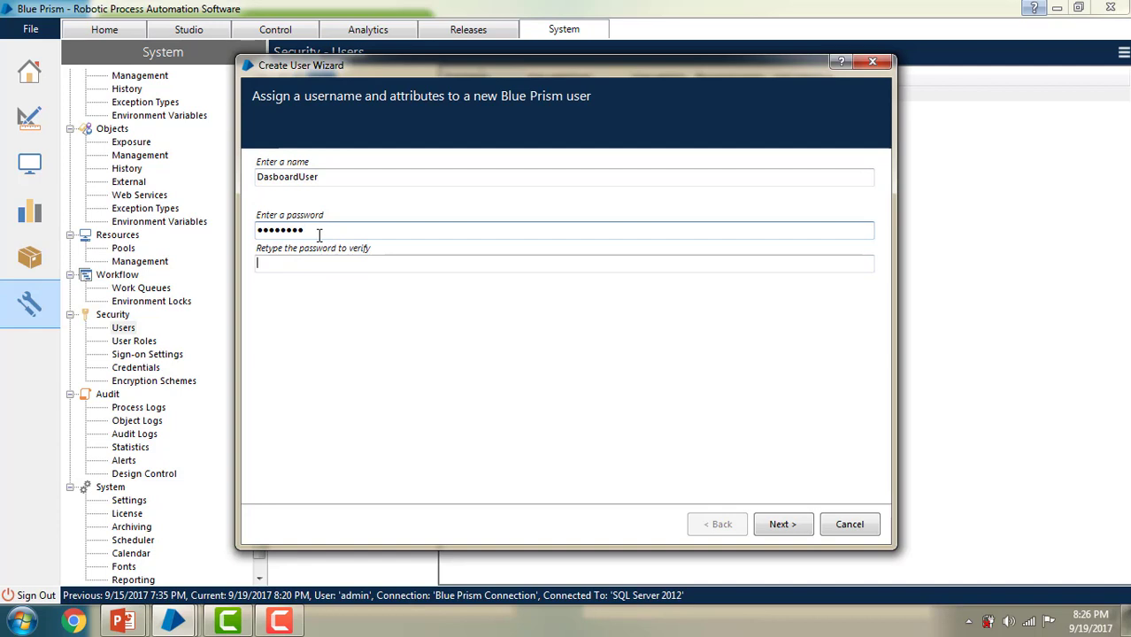
Step: Finish confirming the new user's password and accept the default expiry dates 9/19/2018 and 10/19/2017
type("••••••")
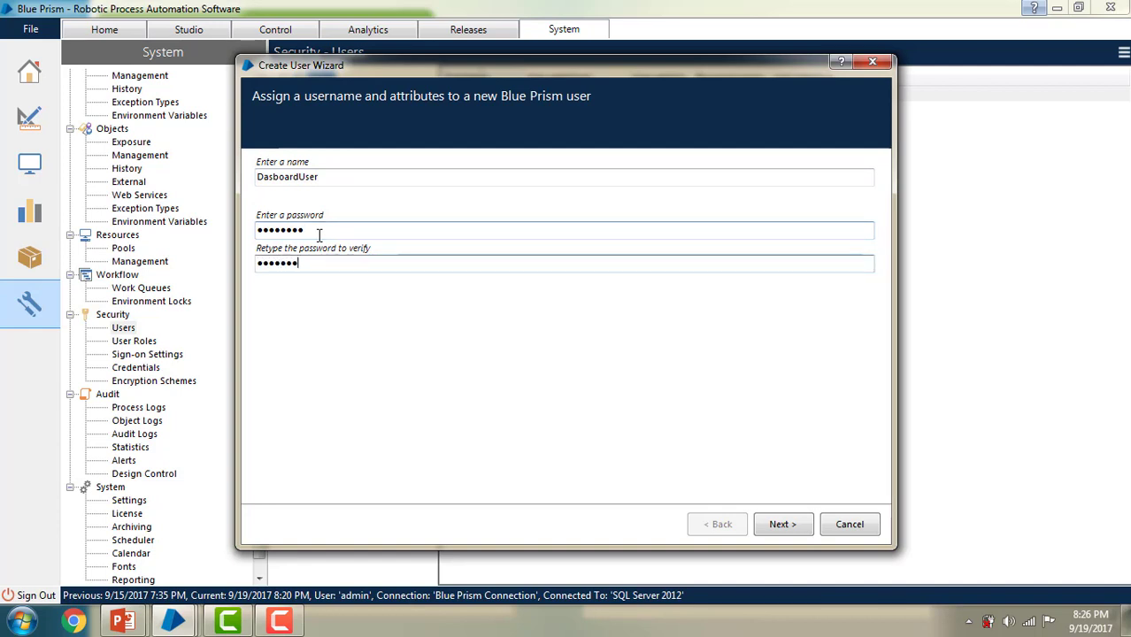
left_click(782, 525)
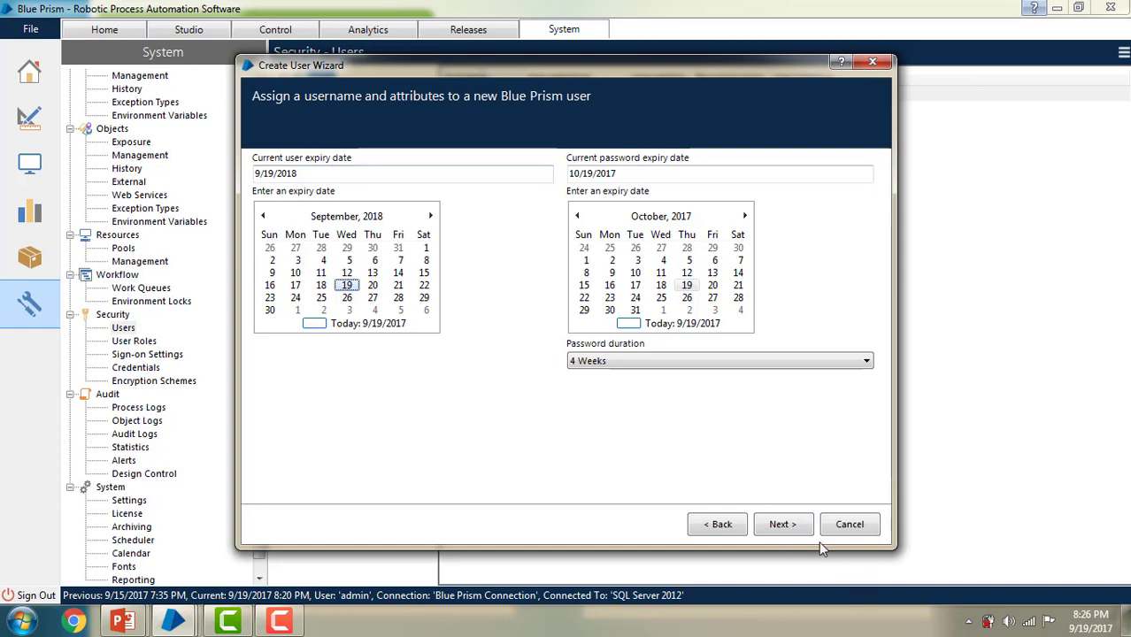
left_click(781, 525)
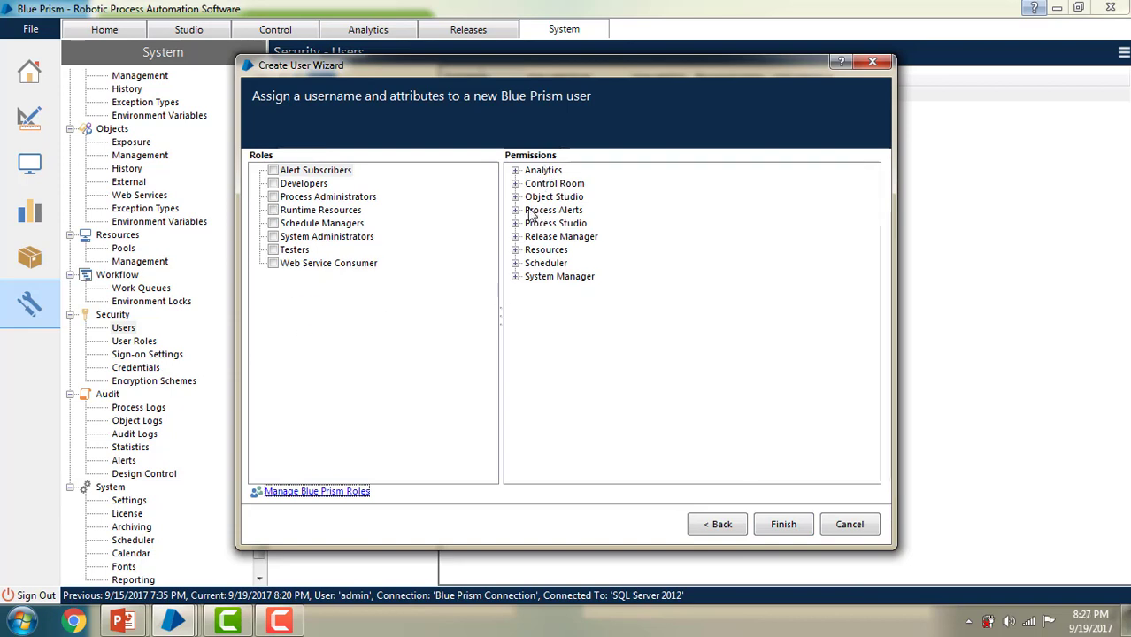
Step: Assign DasboardUser the System Administrators role after comparing its Analytics permissions with Developers, then finish
left_click(274, 237)
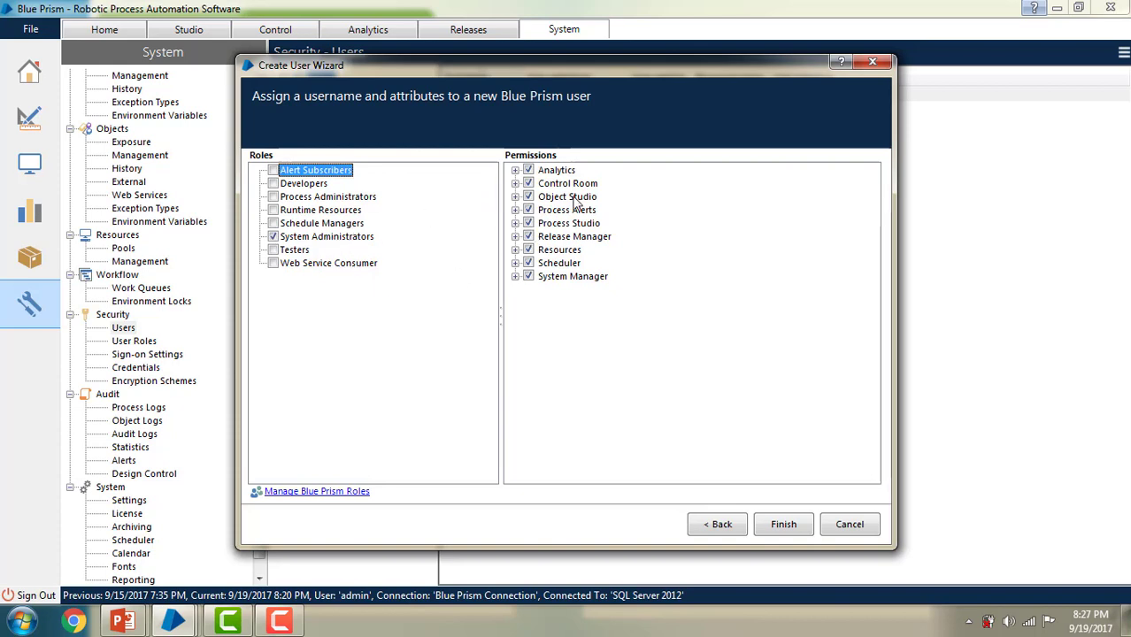
left_click(516, 170)
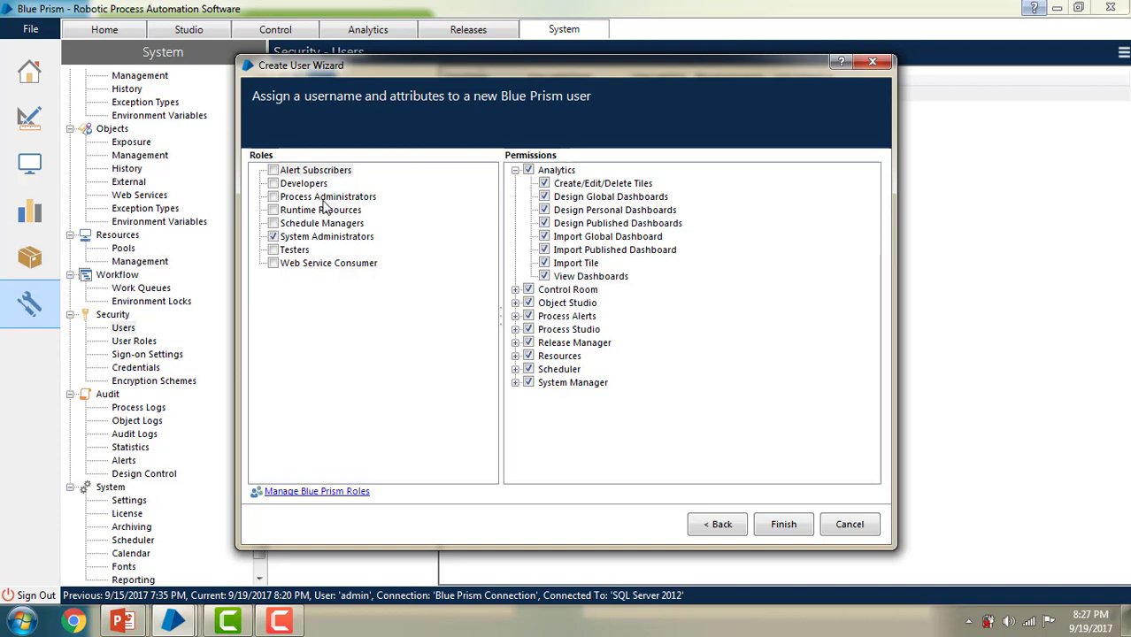
left_click(274, 237)
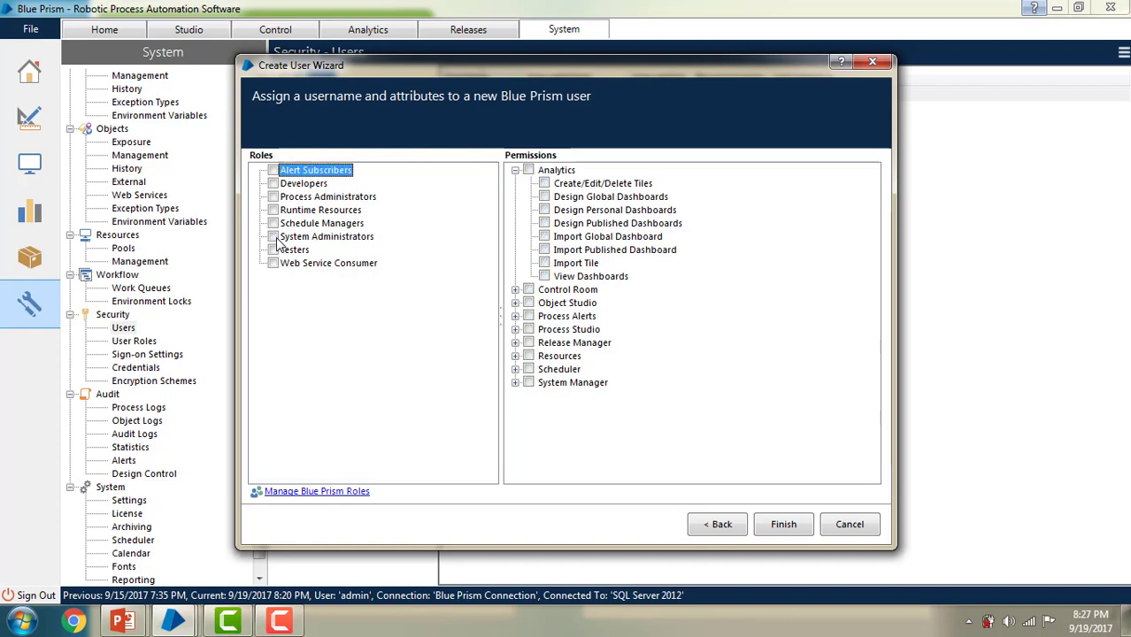
left_click(275, 185)
left_click(532, 174)
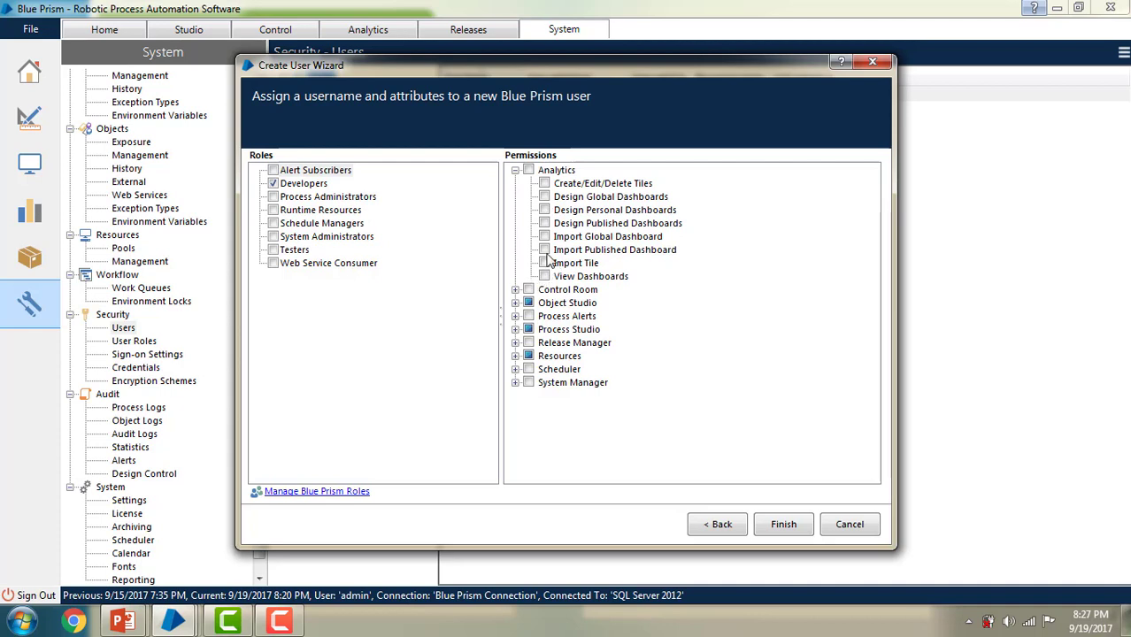
left_click(273, 184)
left_click(273, 236)
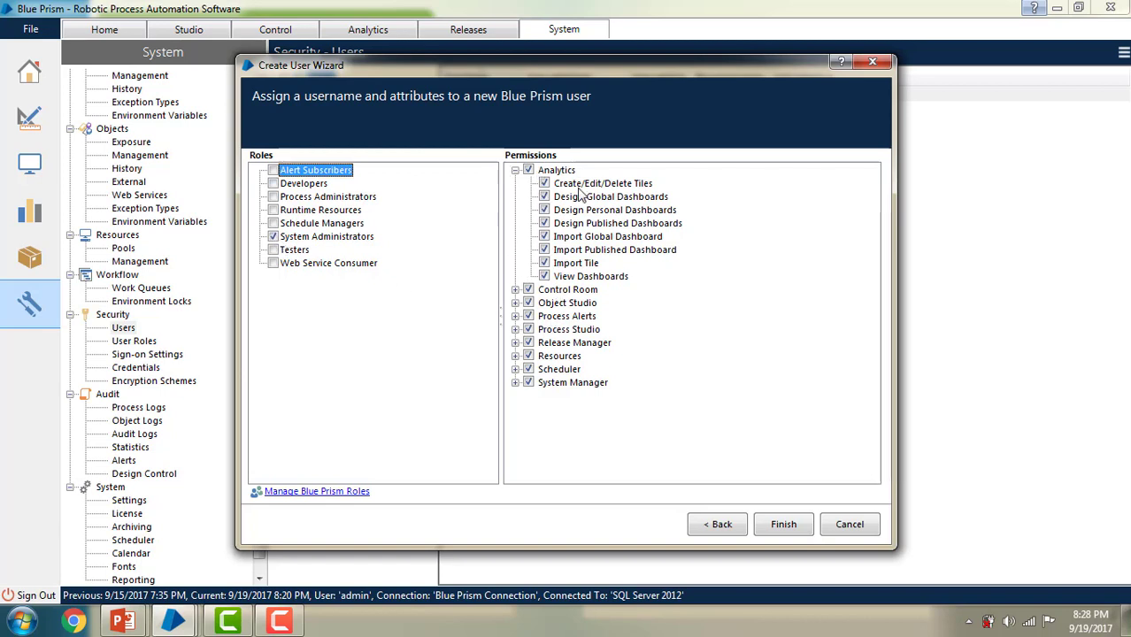
left_click(784, 532)
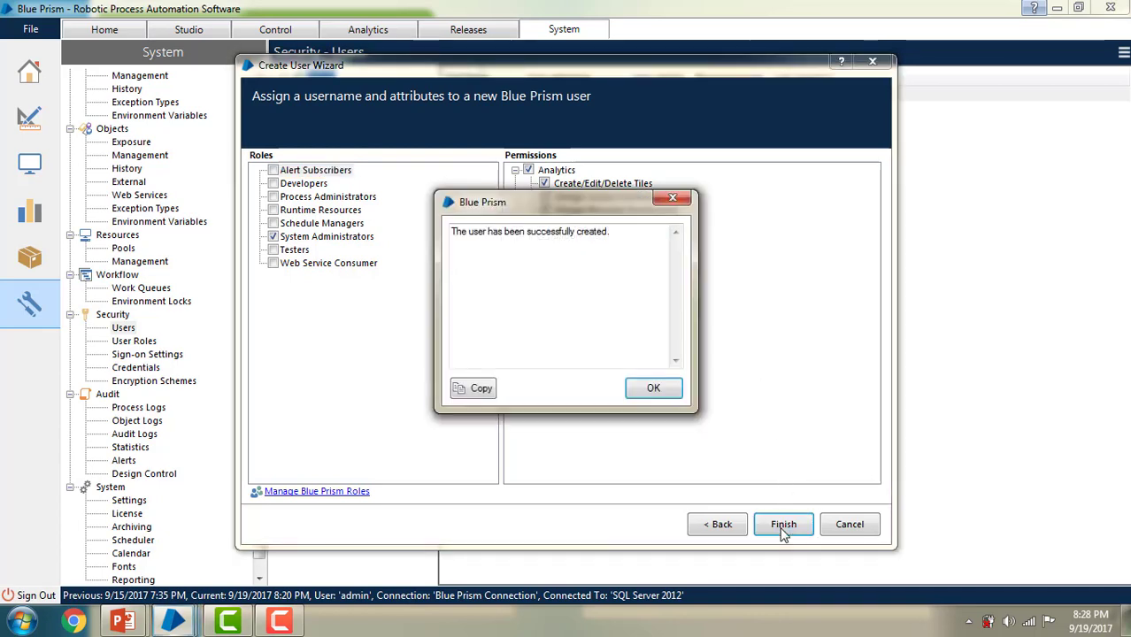
Step: Dismiss the success message and review the prod user's System Administrators role without changes
left_click(657, 387)
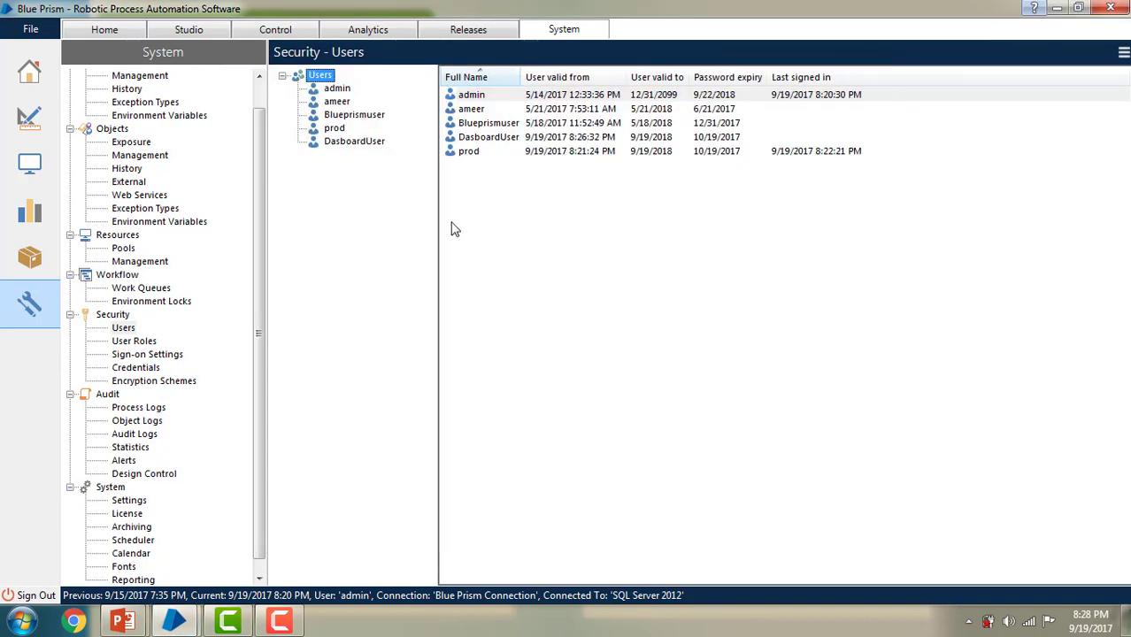
left_click(333, 130)
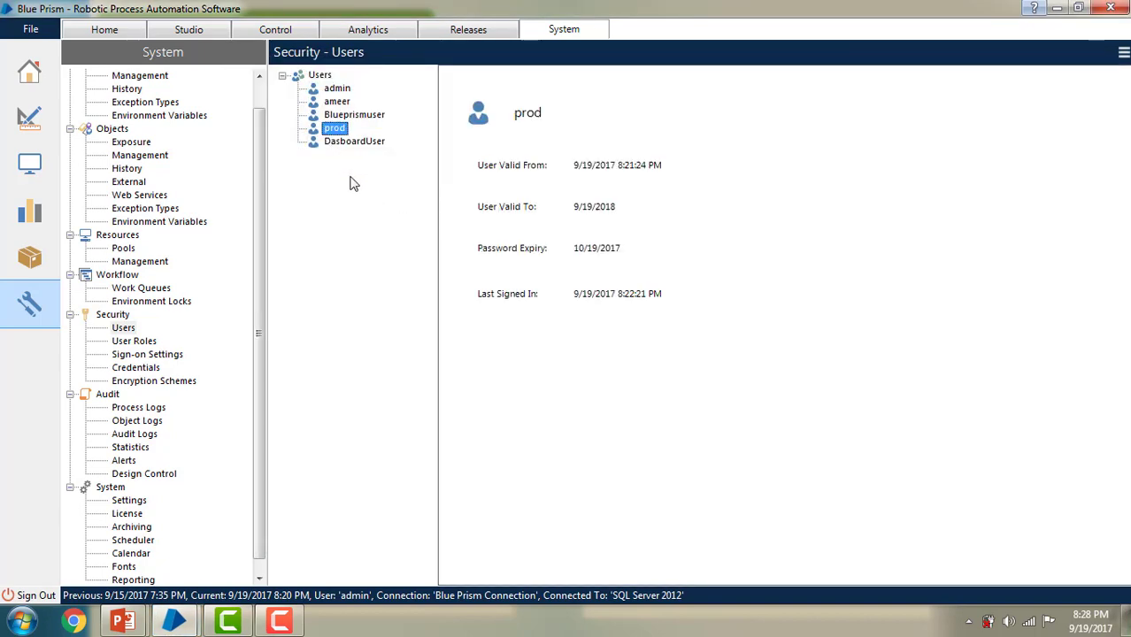
double_click(339, 133)
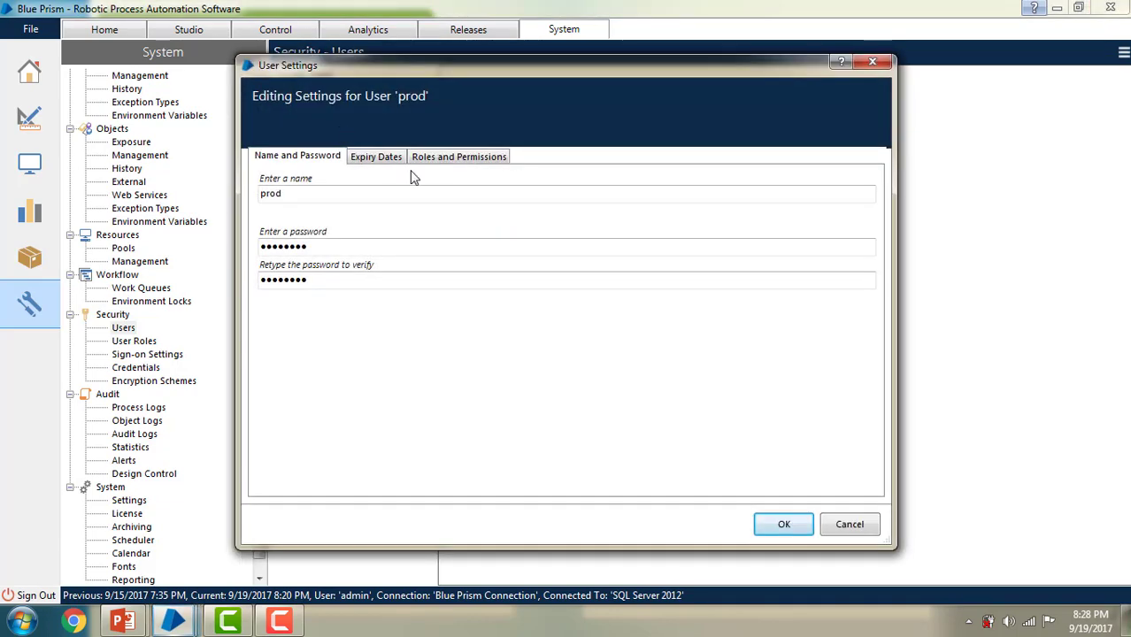
left_click(459, 155)
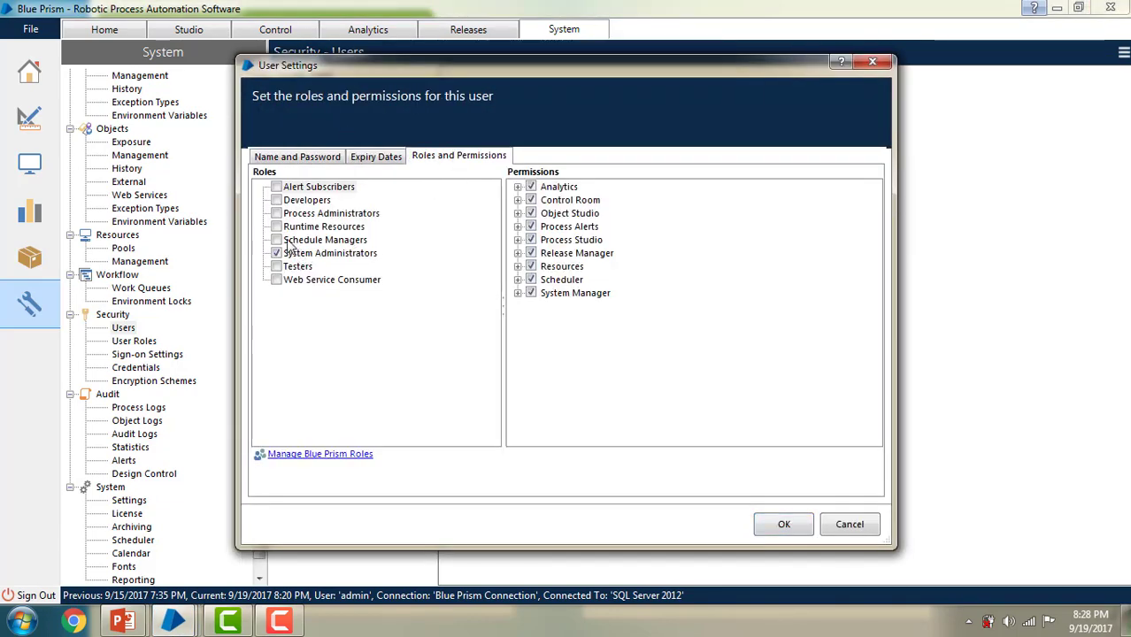
left_click(784, 526)
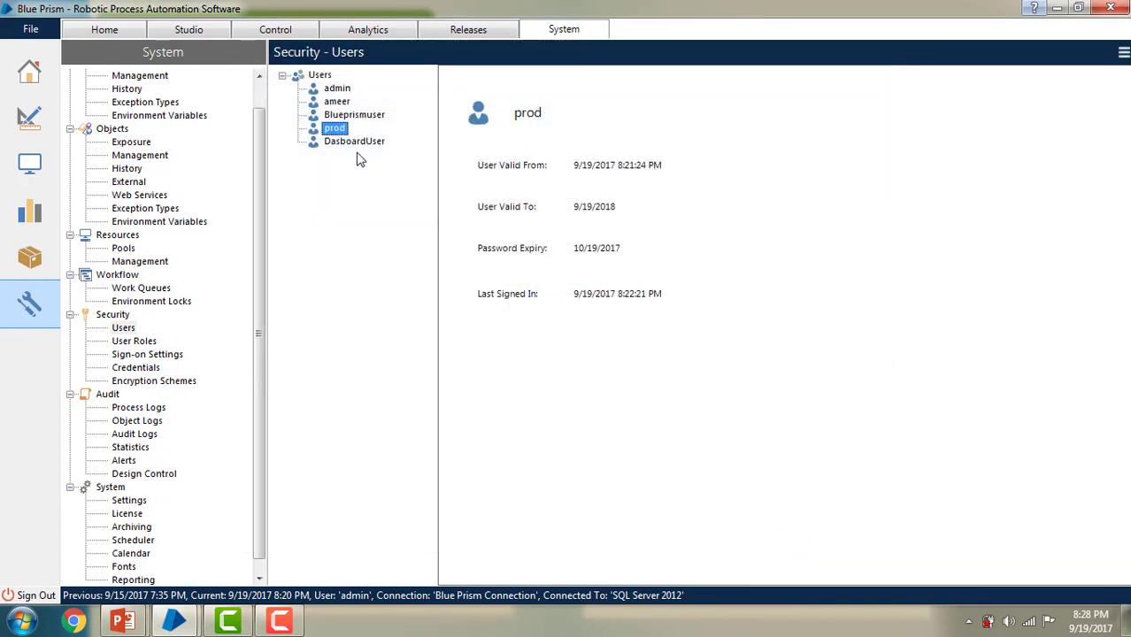
Step: In Analytics, expand Global Dashboards, browse the dashboard folders, and bring up My Dashboards' actions
left_click(368, 34)
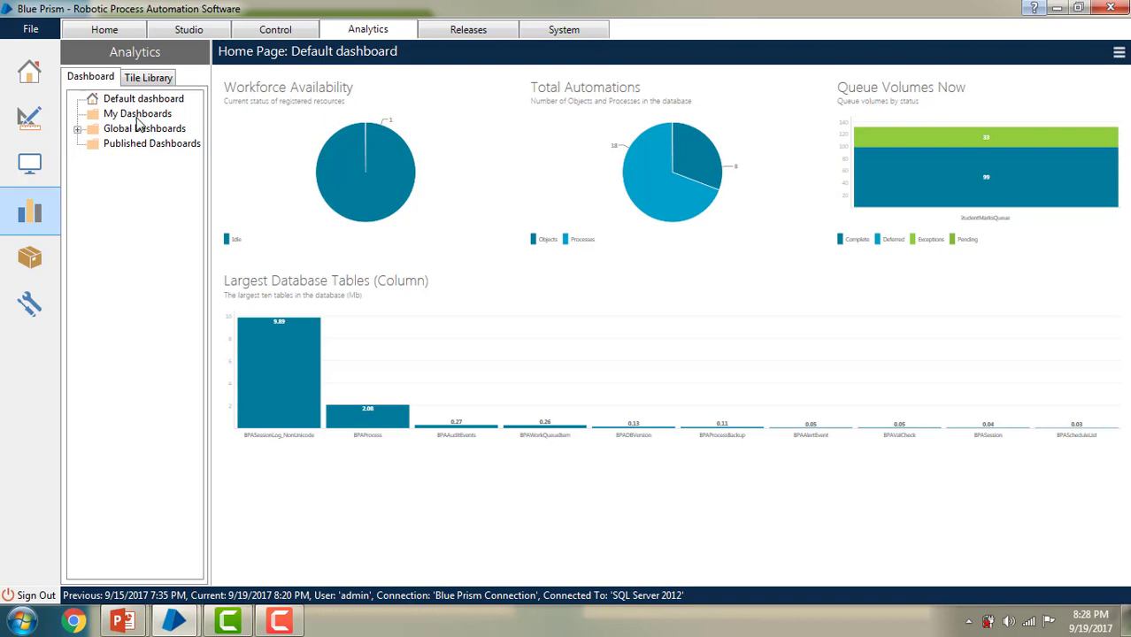
left_click(137, 115)
left_click(78, 131)
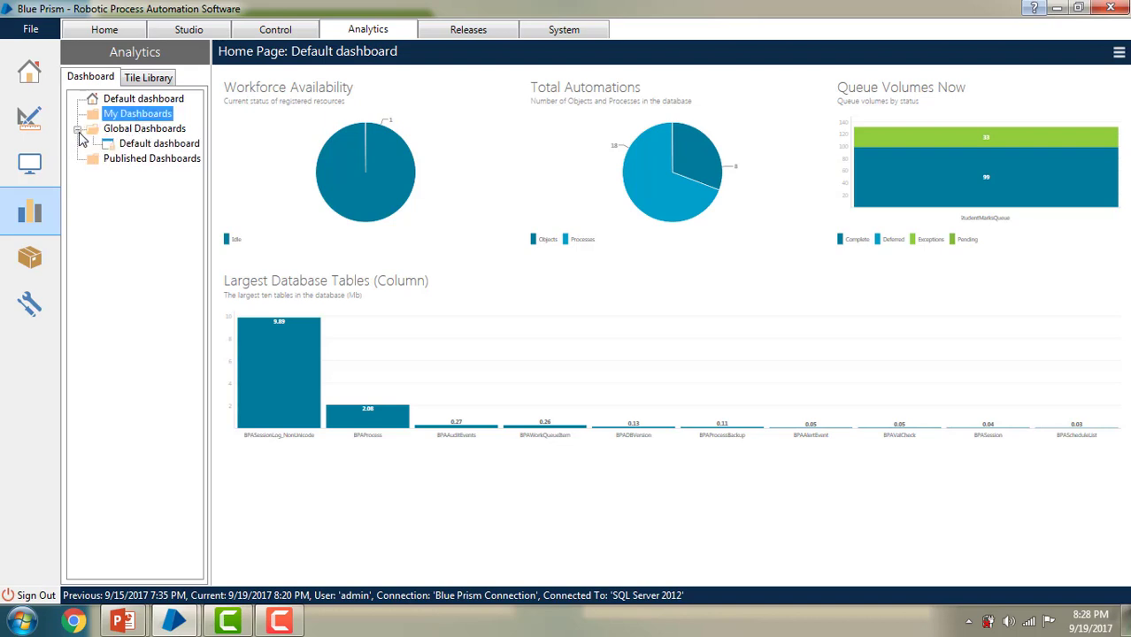
left_click(131, 160)
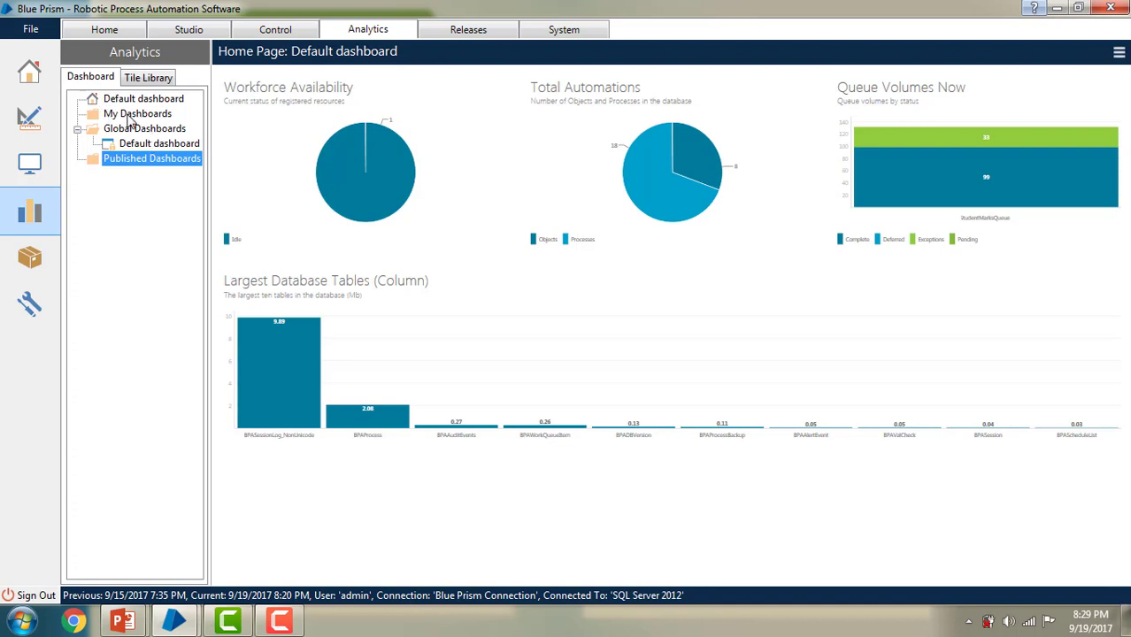
left_click(129, 116)
left_click(131, 130)
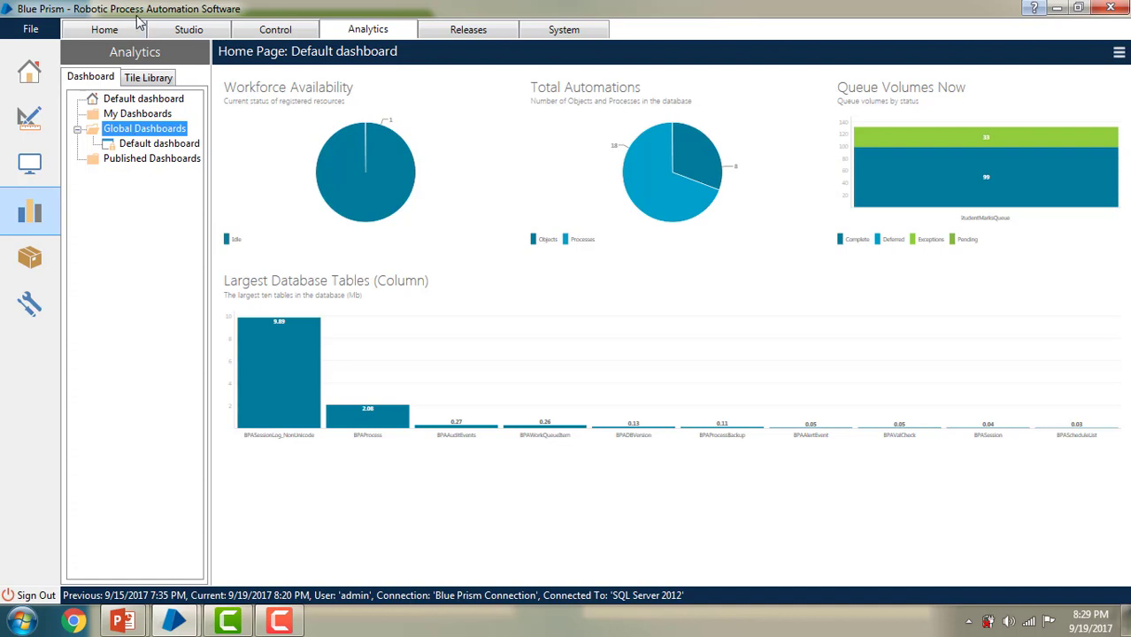
left_click(145, 120)
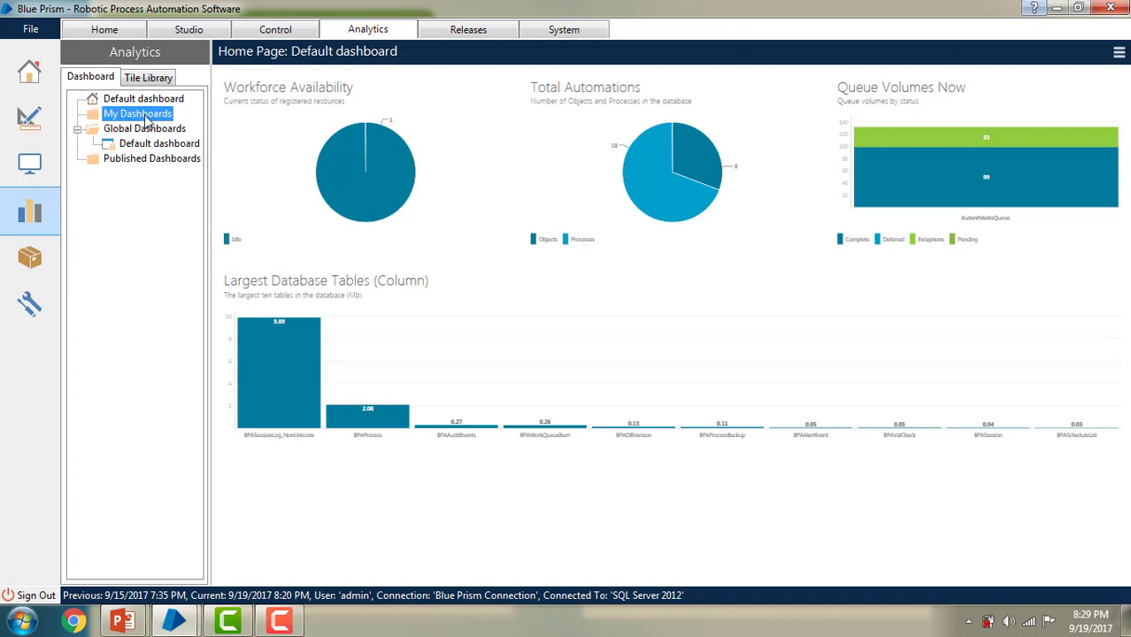
right_click(127, 116)
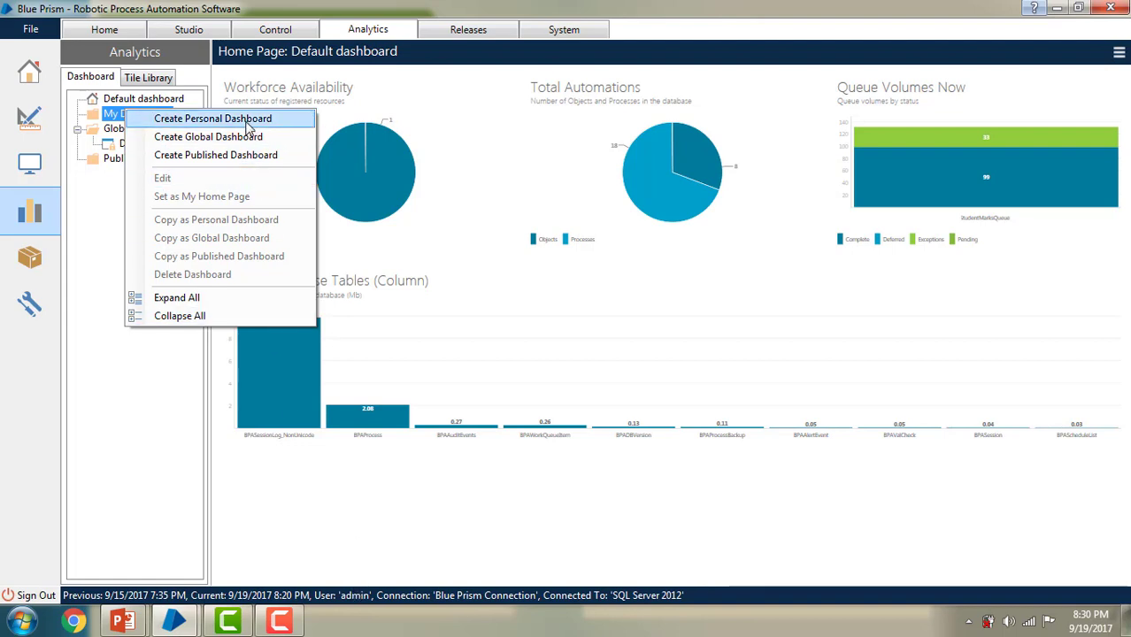
Step: Create a new personal dashboard and rename it Adminuserdashboard
left_click(247, 120)
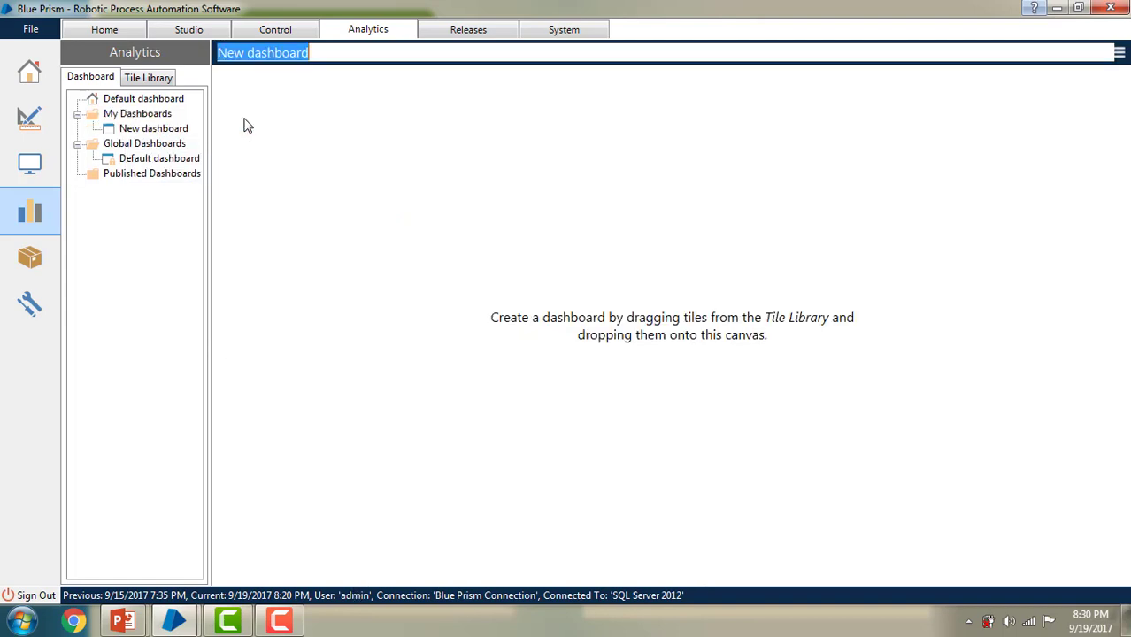
left_click(246, 53)
key("BackSpace")
key("BackSpace")
key("BackSpace")
type("As")
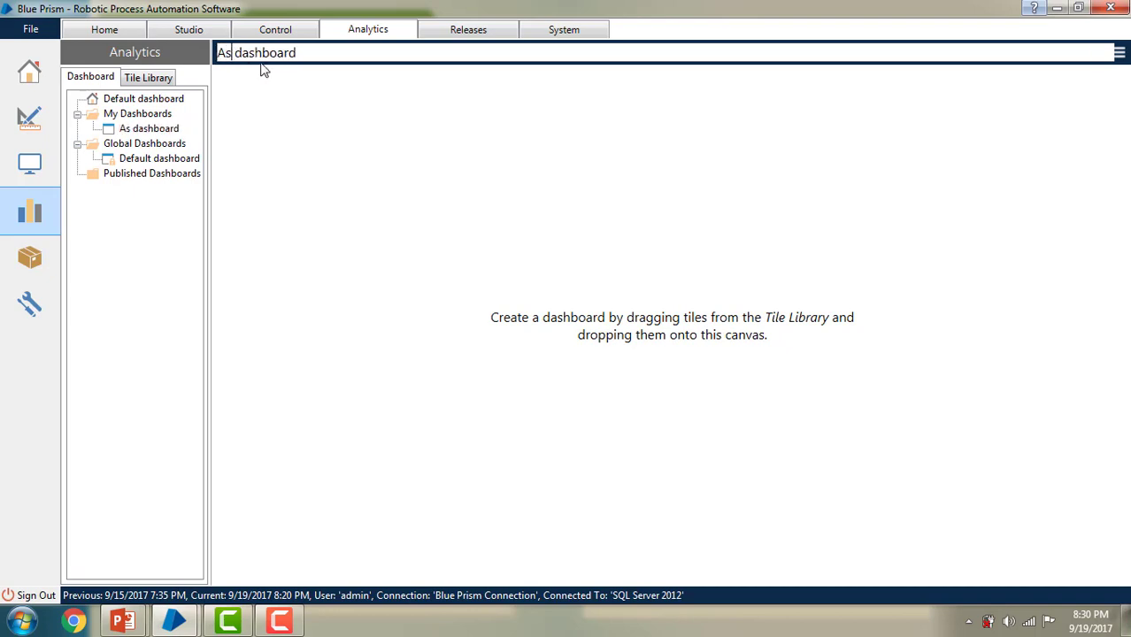
key("BackSpace")
type("dminuser")
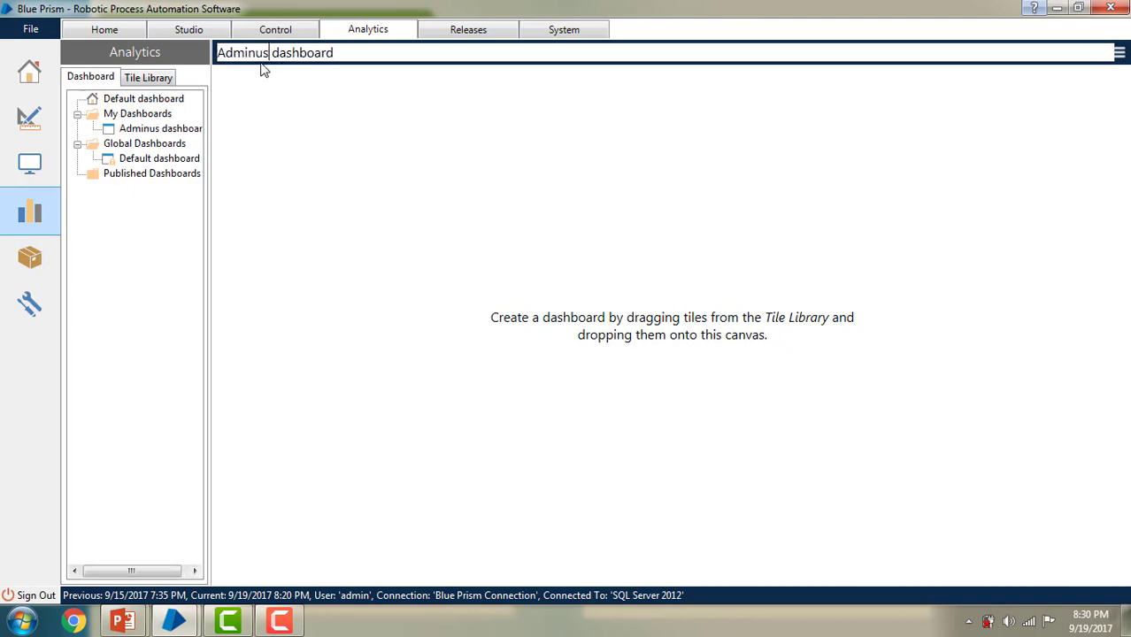
key("Delete")
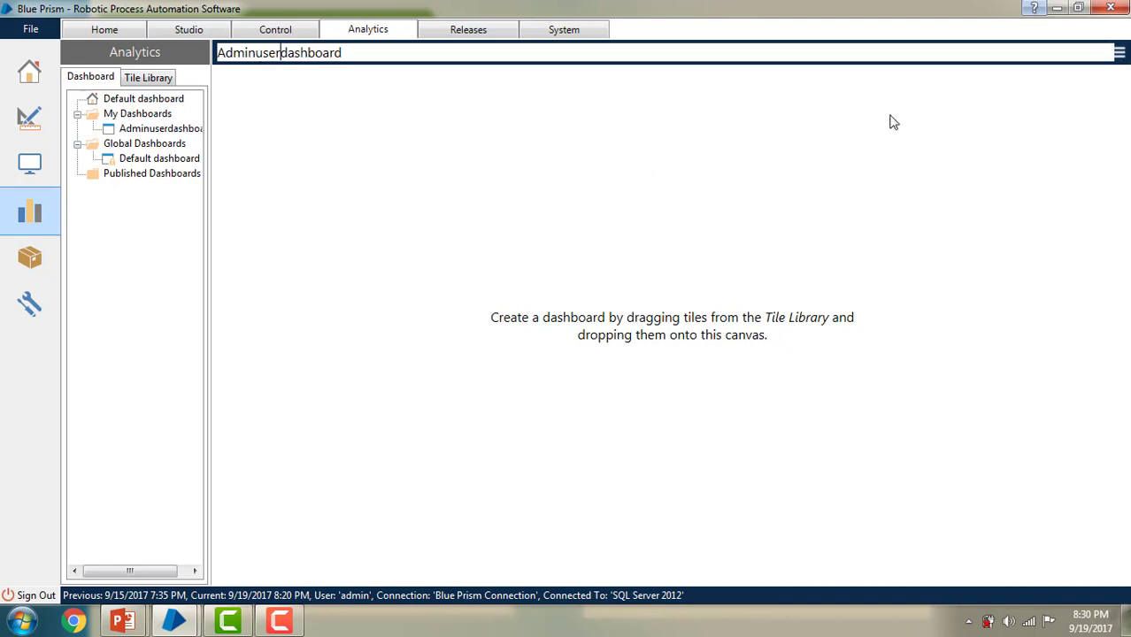
Step: Save Adminuserdashboard without tiles and select the My Dashboards folder
left_click(1123, 55)
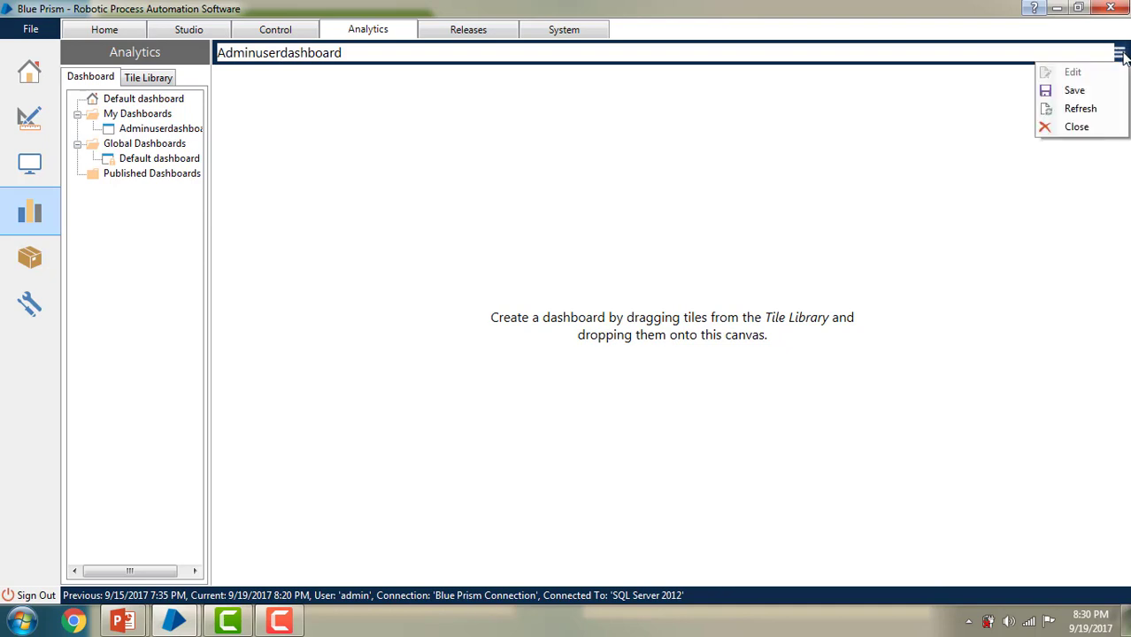
left_click(1077, 93)
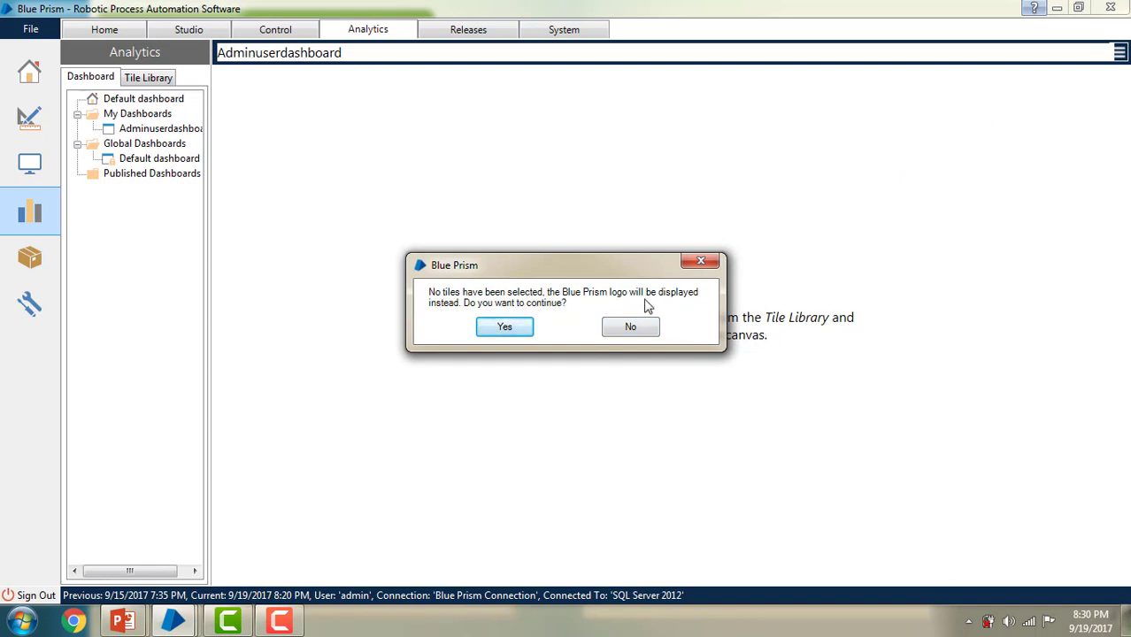
left_click(517, 328)
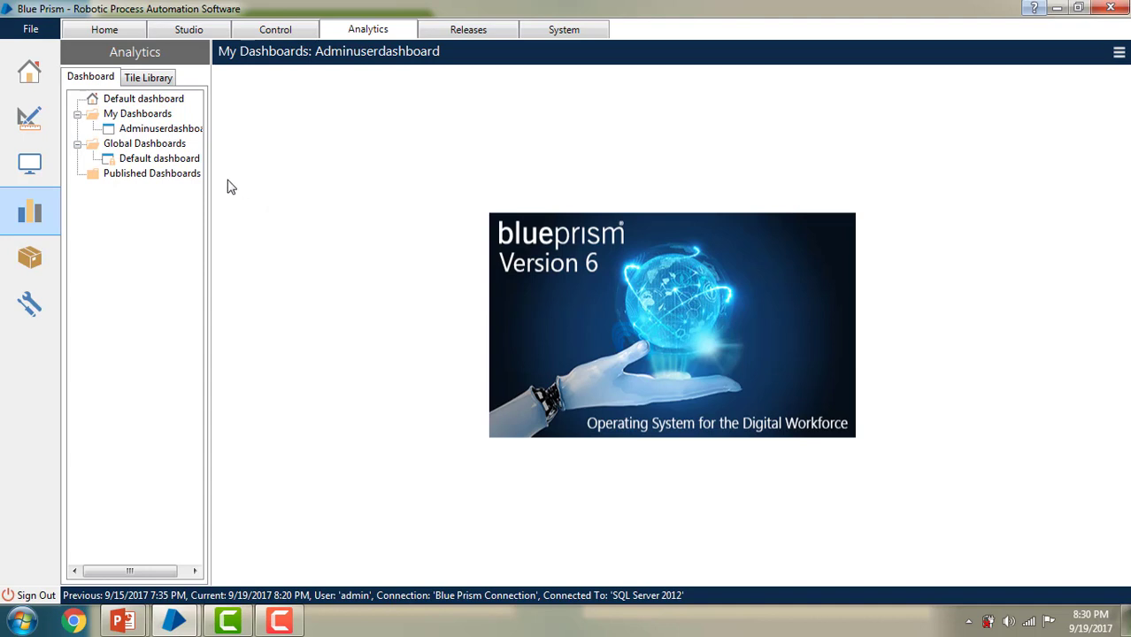
left_click(146, 115)
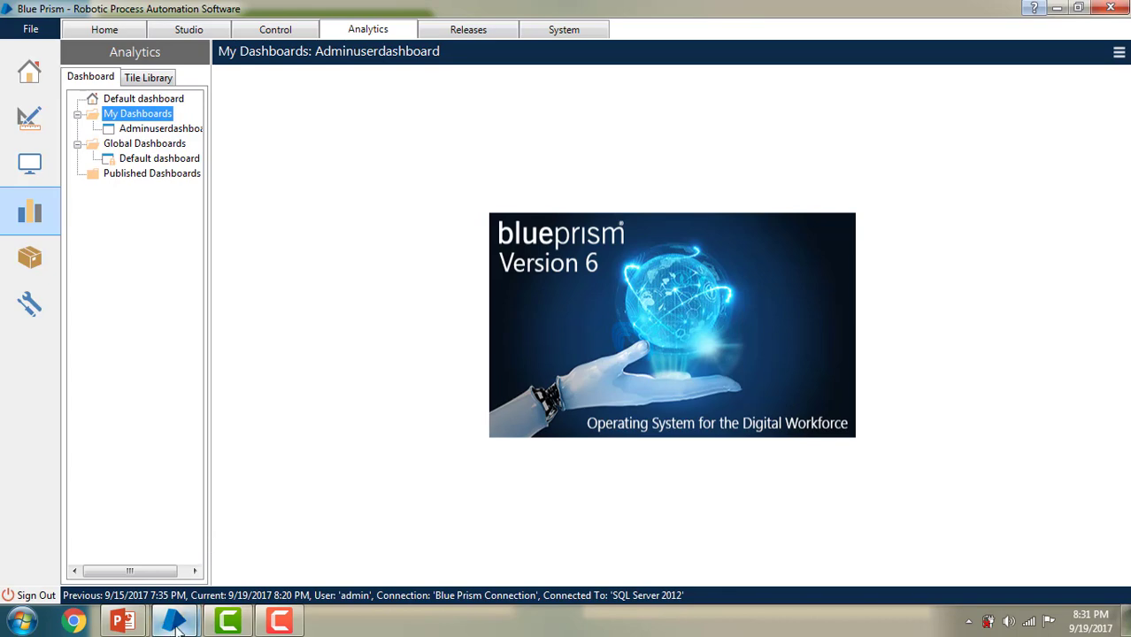
Step: Bring the second Blue Prism window, signed in as prod, to the front and maximize it
mouse_move(176, 625)
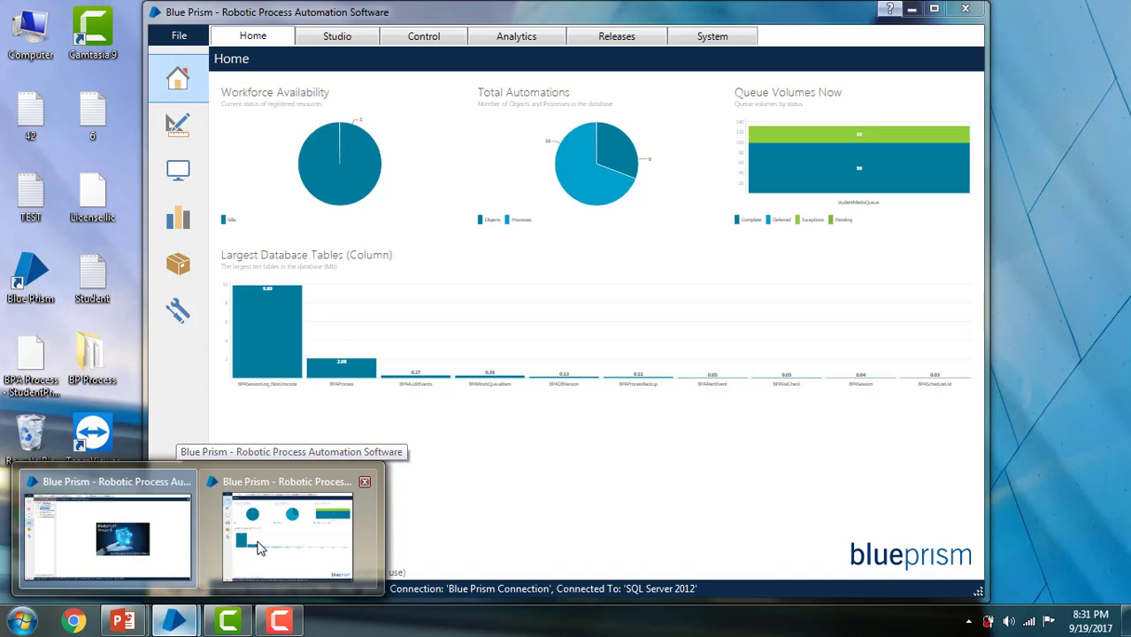
left_click(258, 550)
double_click(442, 20)
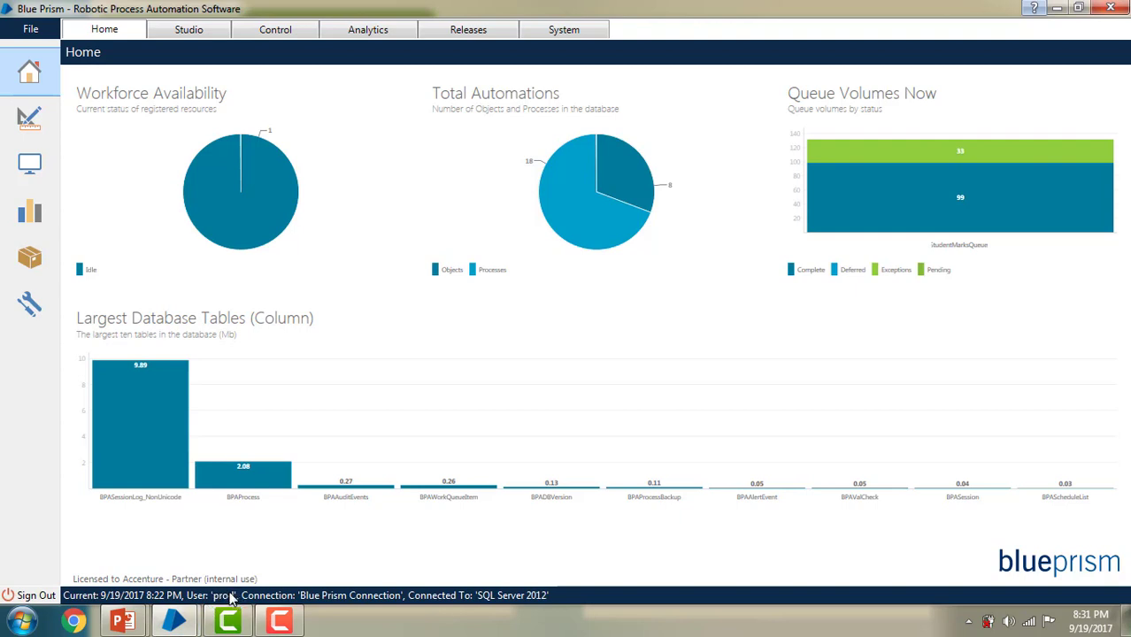
left_click(358, 36)
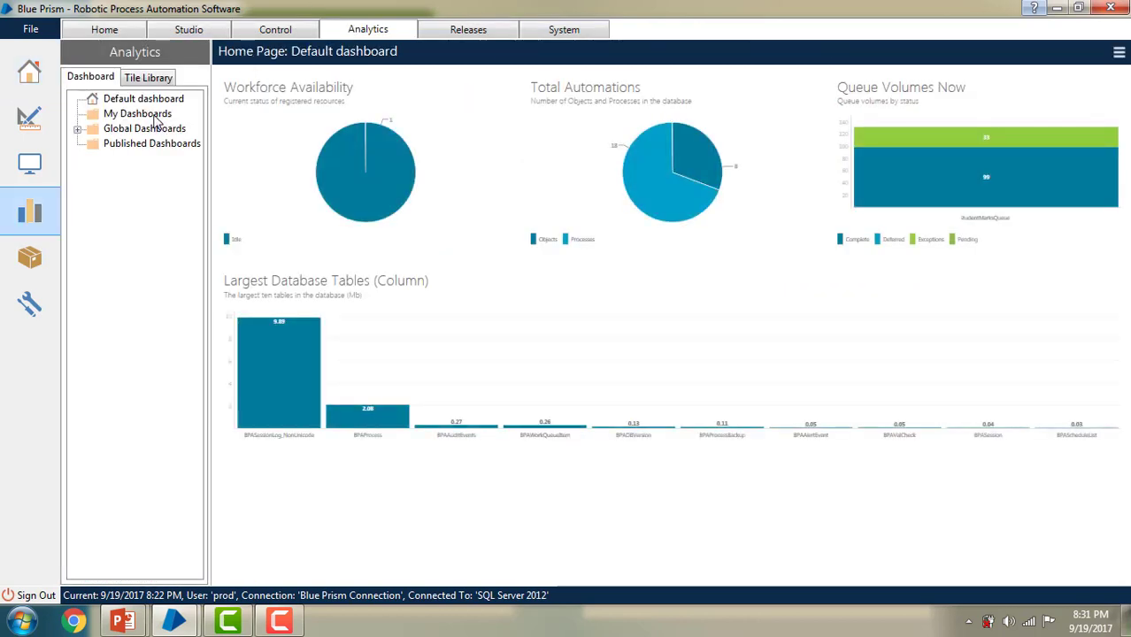
left_click(143, 118)
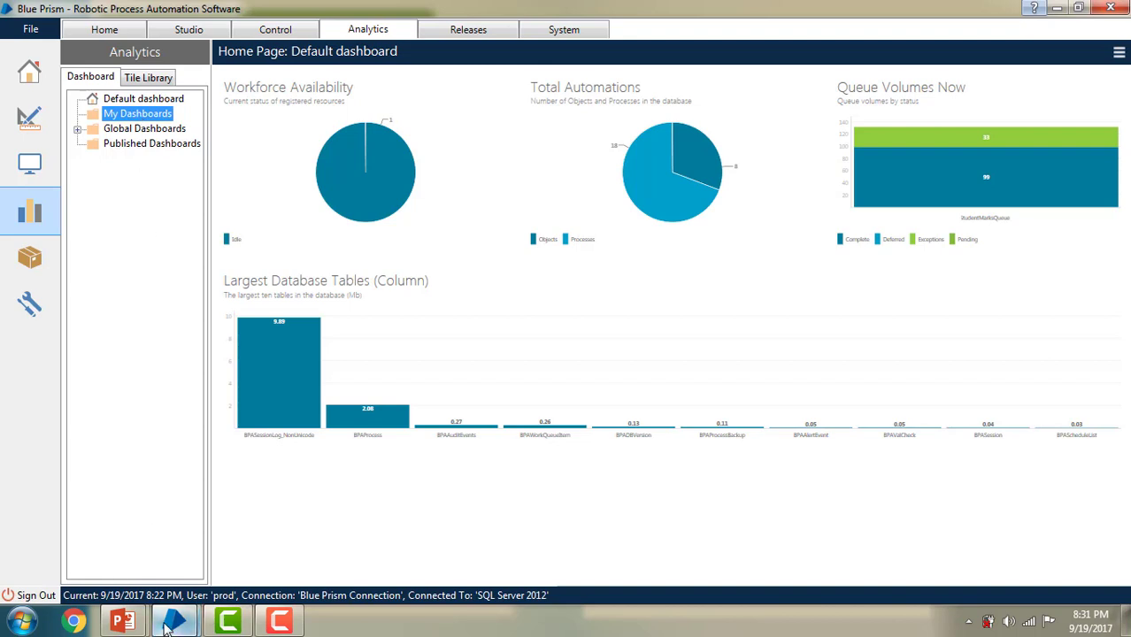
left_click(174, 622)
left_click(141, 581)
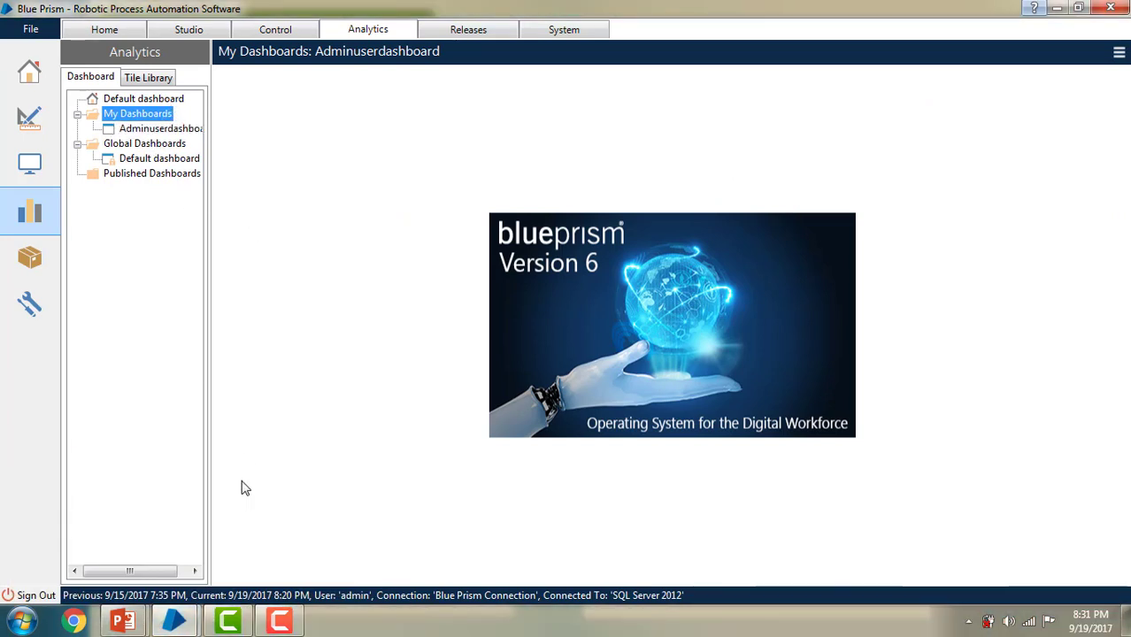
left_click(176, 621)
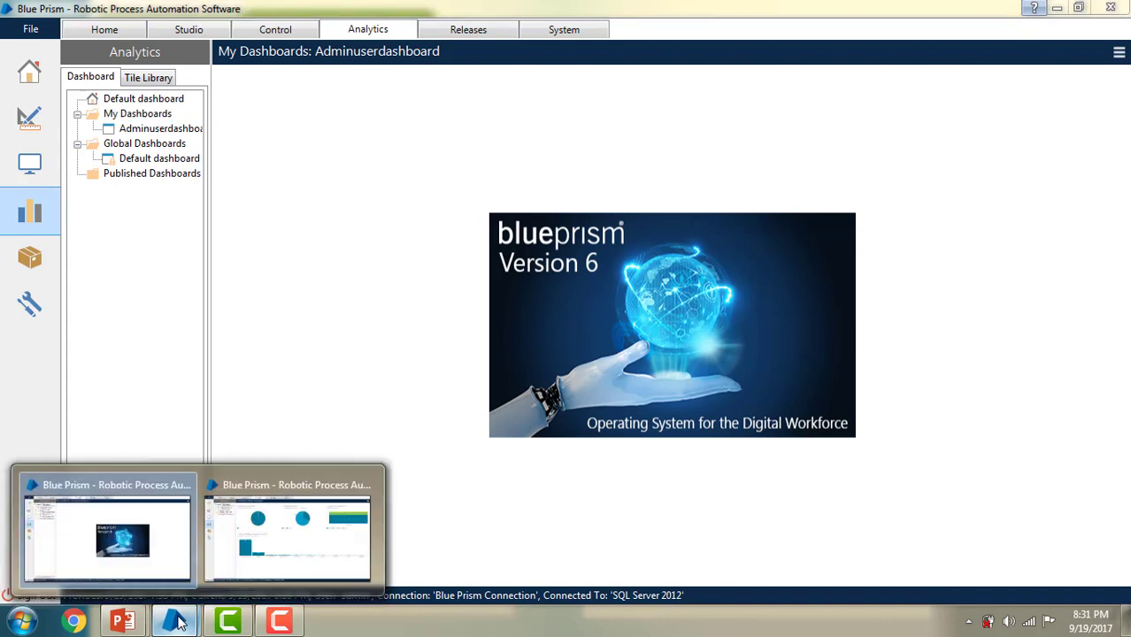
left_click(266, 542)
right_click(142, 117)
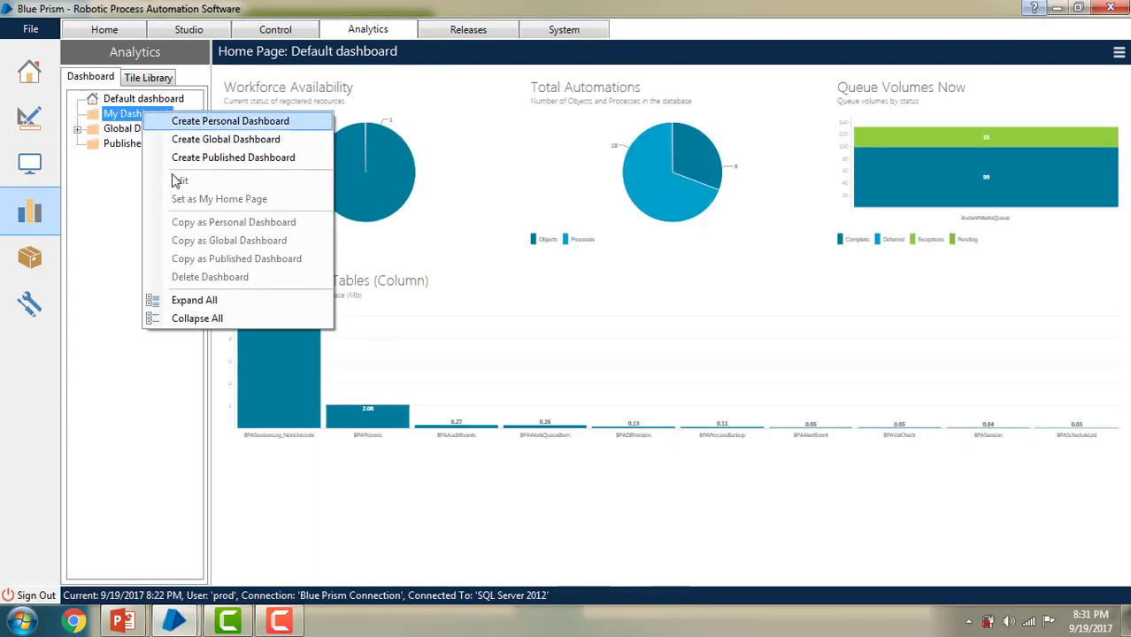
left_click(126, 285)
left_click(110, 36)
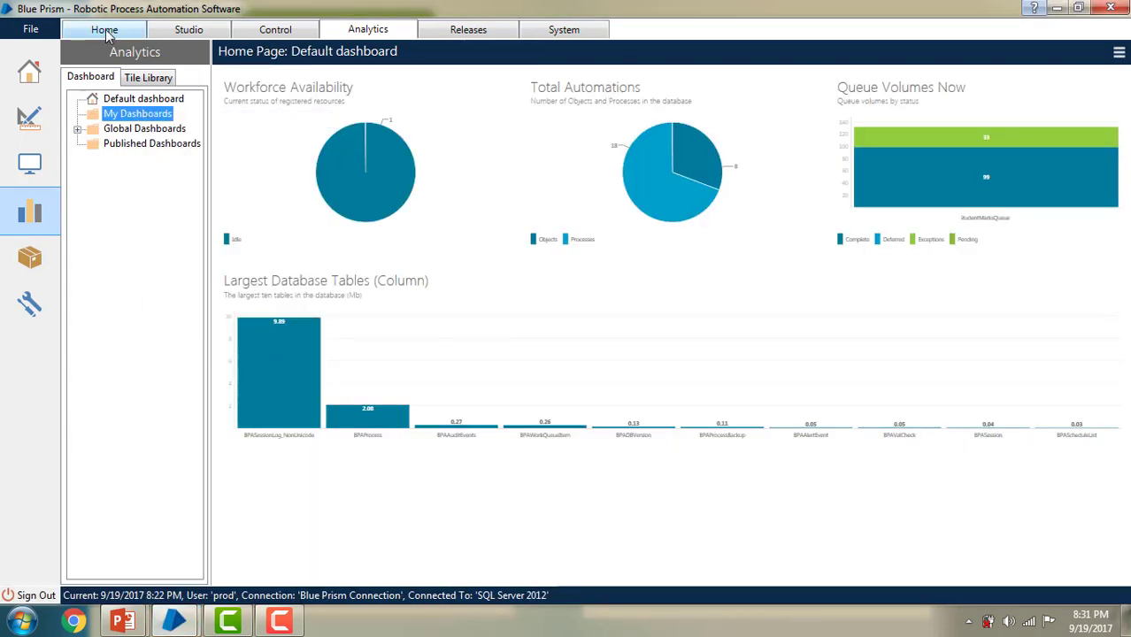
left_click(372, 32)
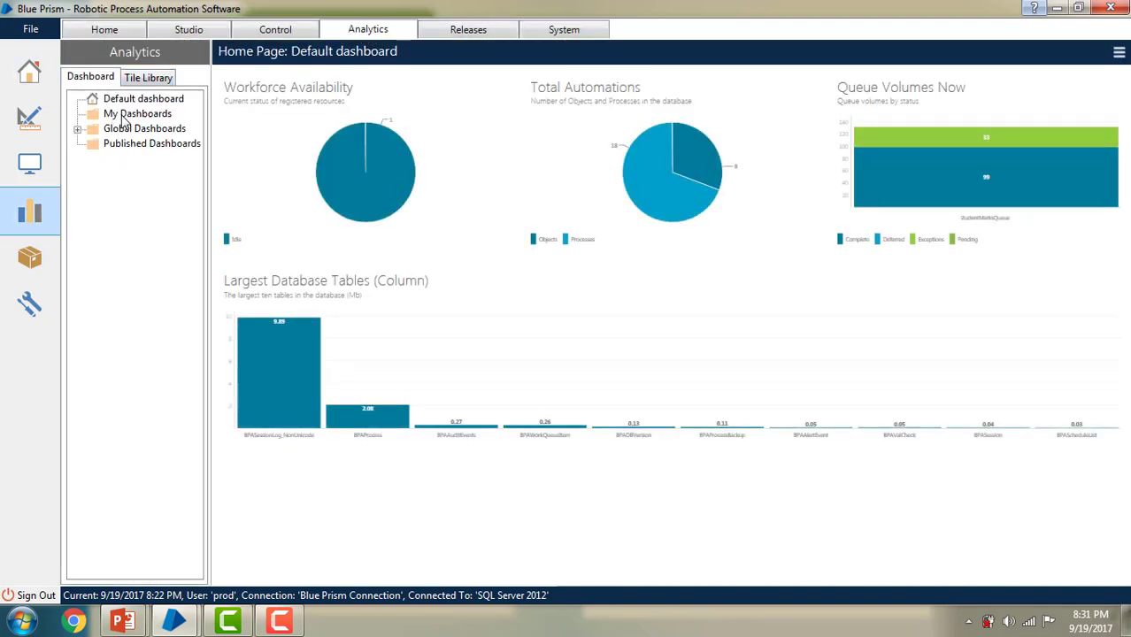
left_click(123, 120)
Step: Create a personal dashboard under My Dashboards named Produserdashboard
right_click(123, 121)
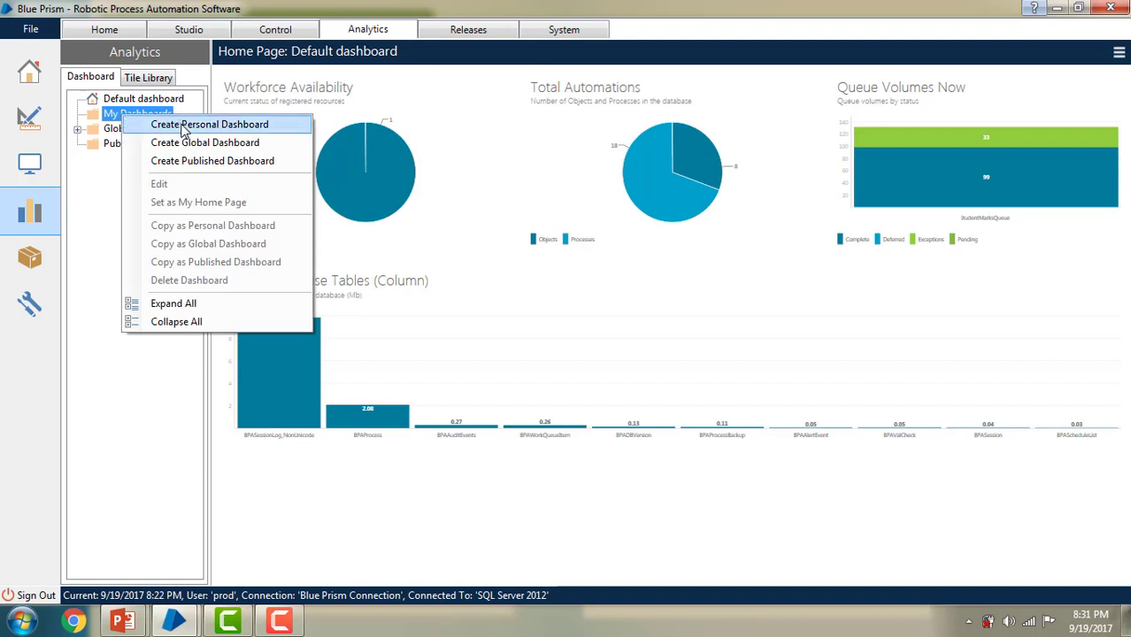
left_click(182, 125)
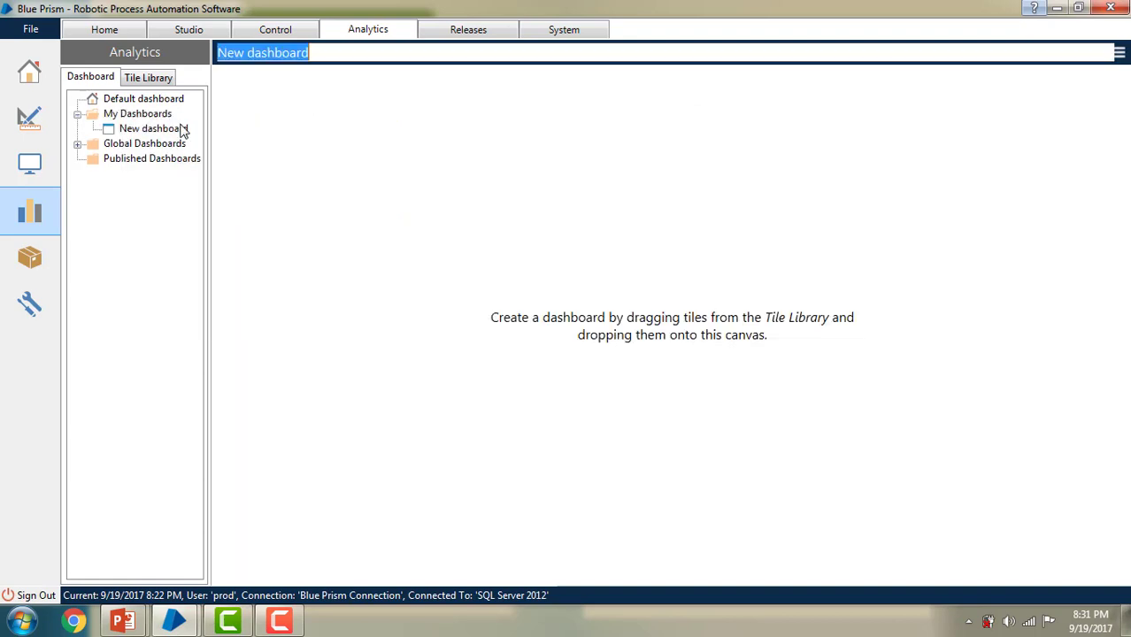
left_click(249, 53)
double_click(229, 53)
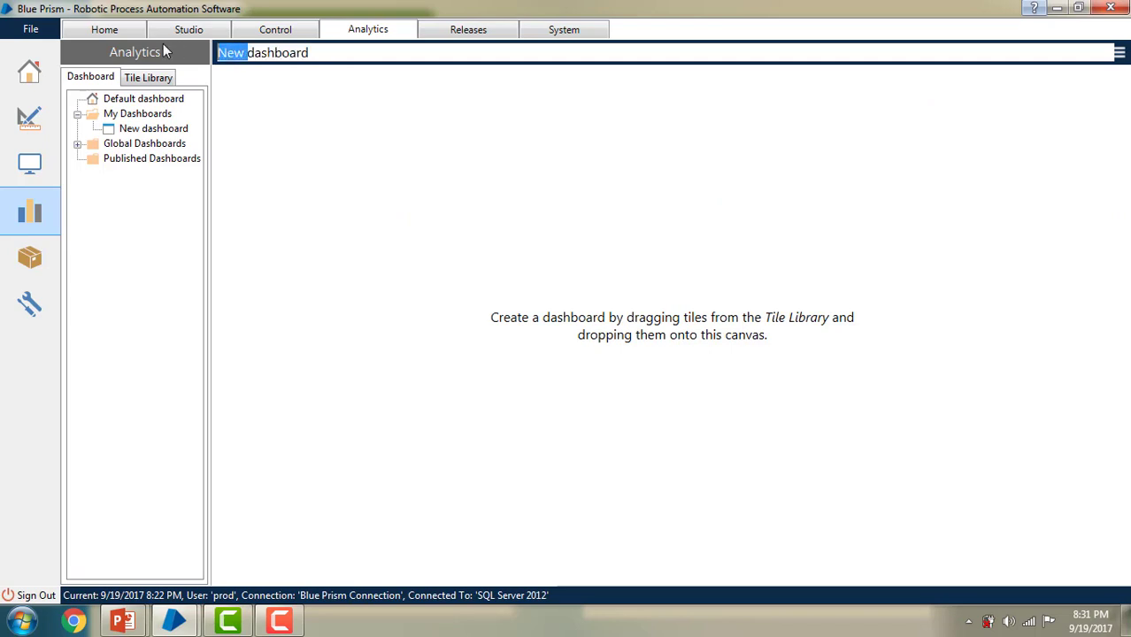
type("Produser")
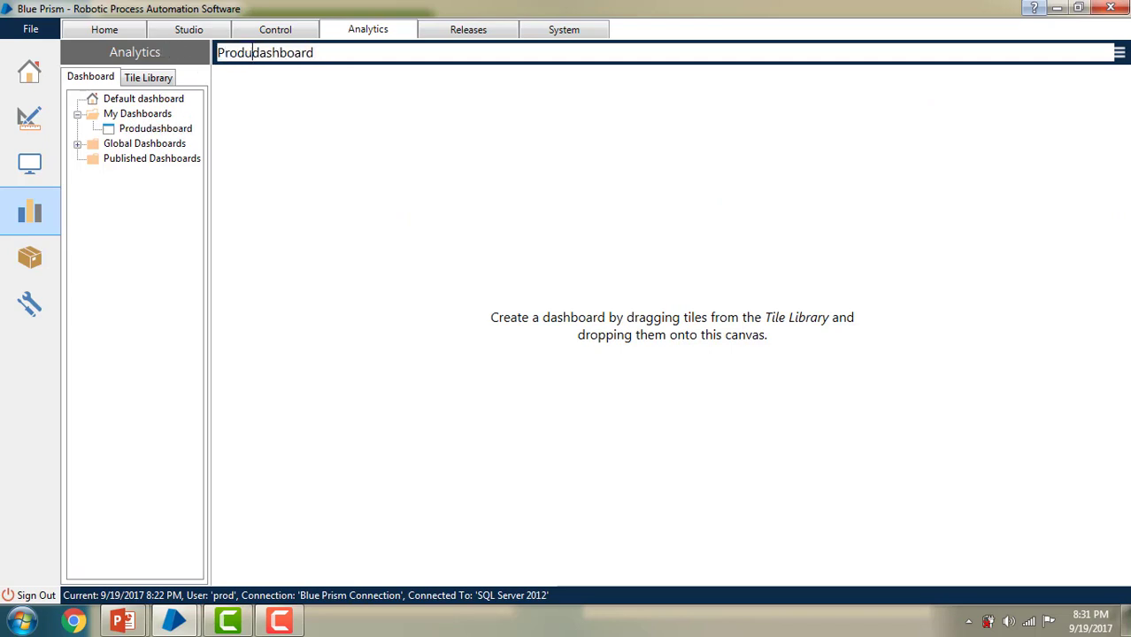
Step: Save Produserdashboard without tiles and return to the Analytics dashboards via Home
left_click(1120, 52)
left_click(1086, 99)
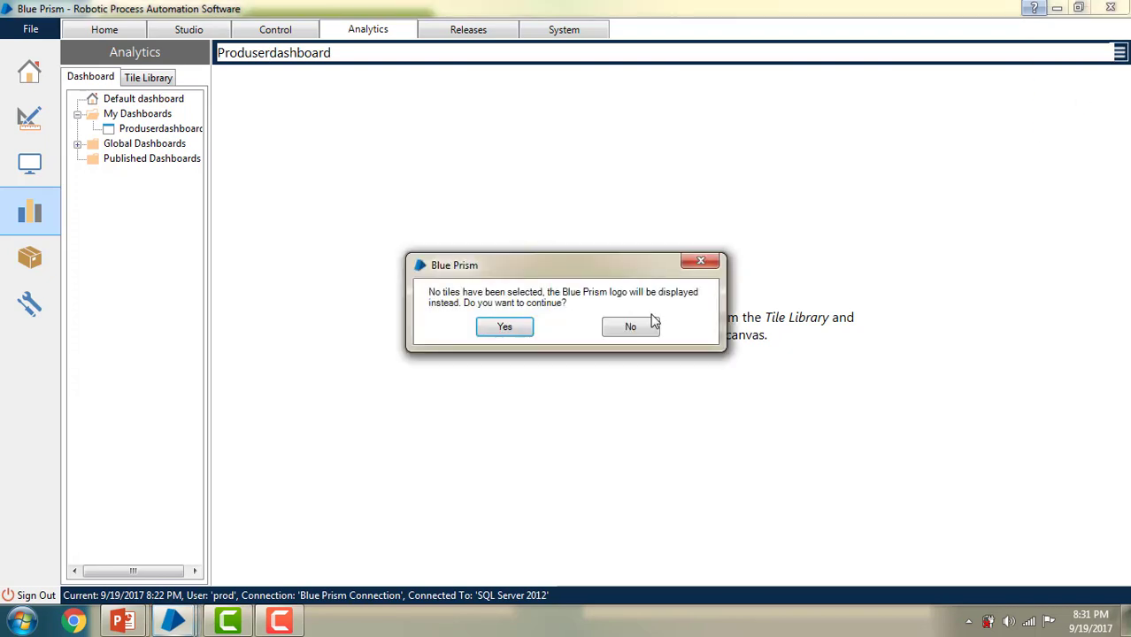
left_click(516, 330)
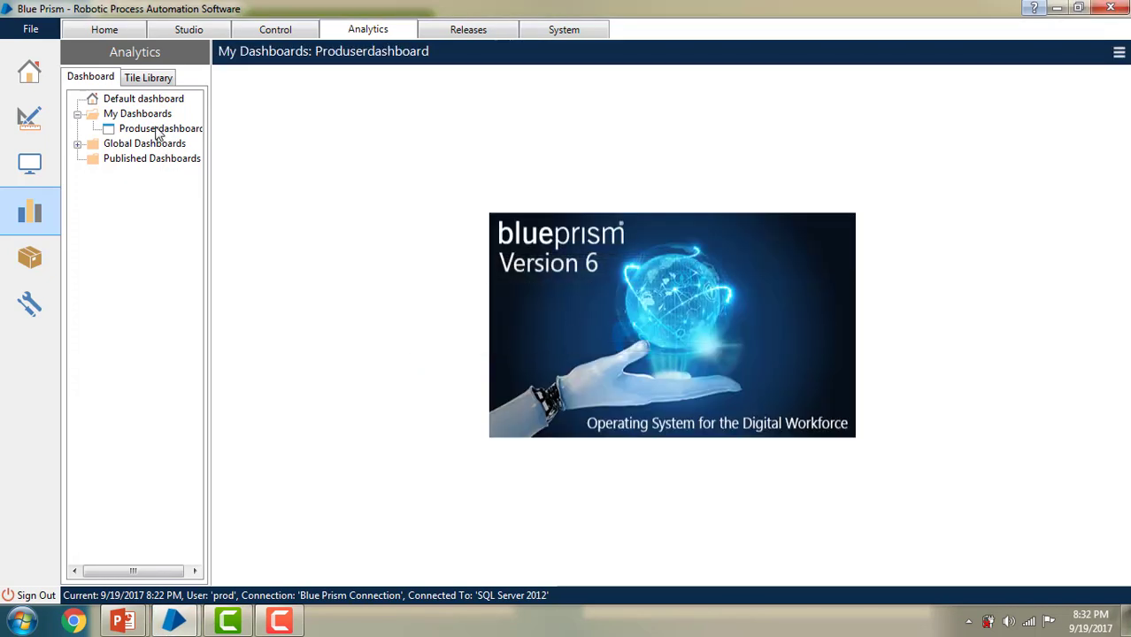
left_click(116, 33)
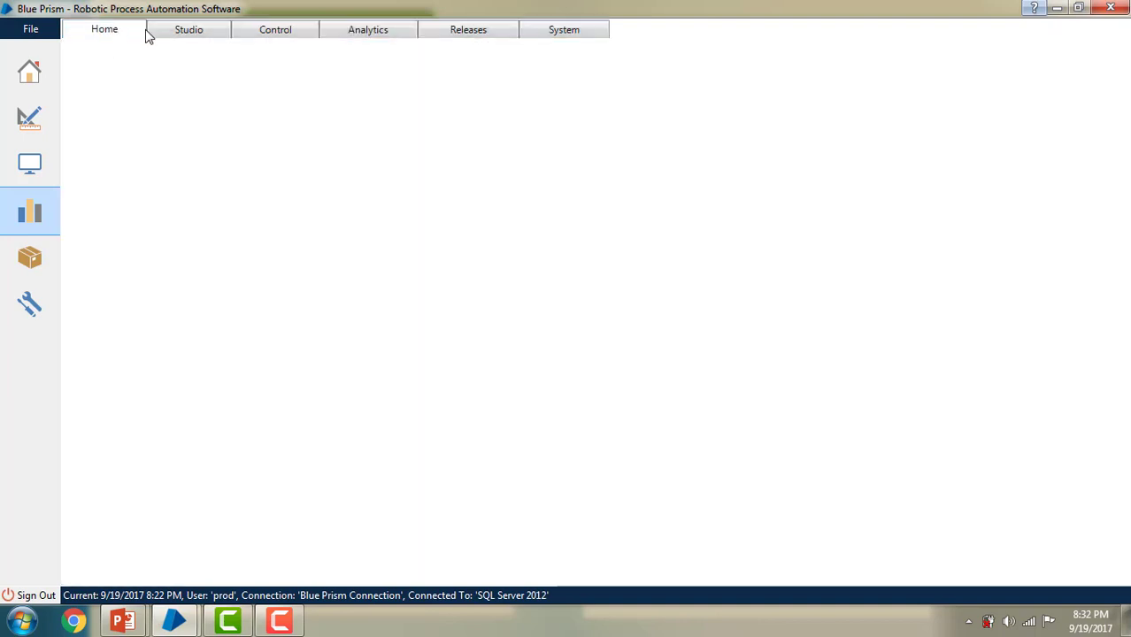
left_click(353, 33)
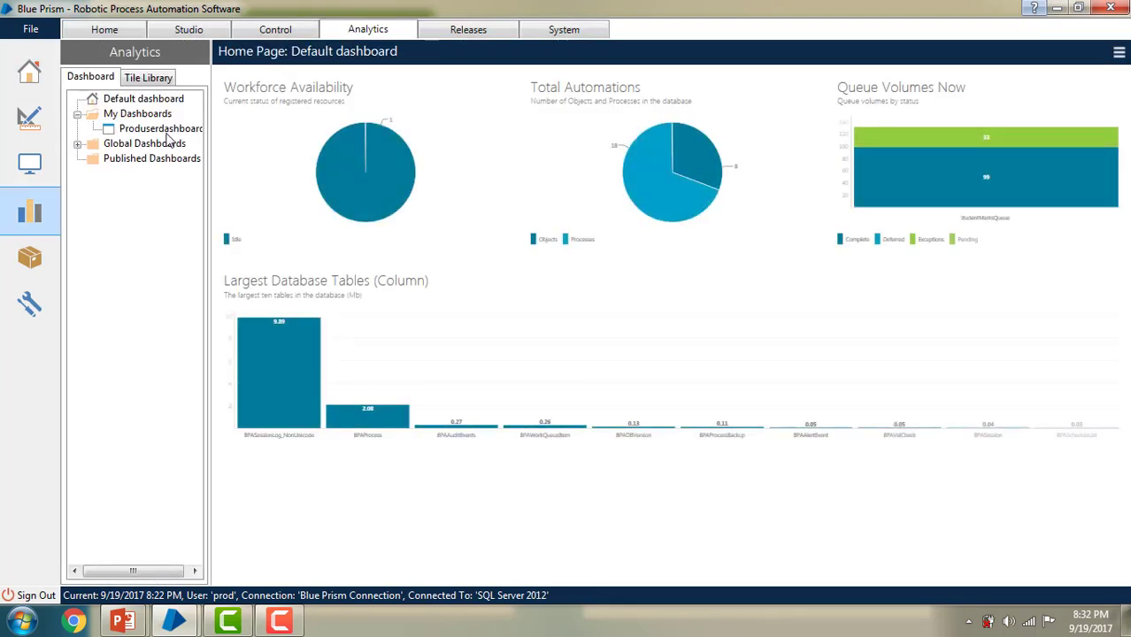
Step: Switch to the admin's Blue Prism window and reload its Analytics Default dashboard
mouse_move(170, 624)
left_click(142, 540)
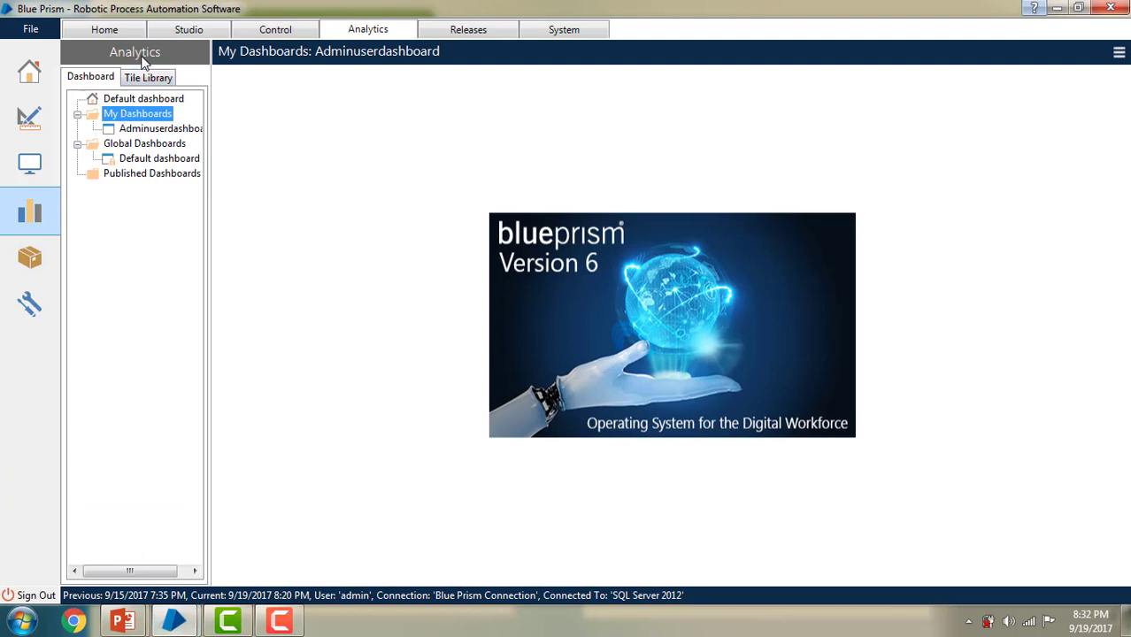
left_click(104, 32)
left_click(351, 33)
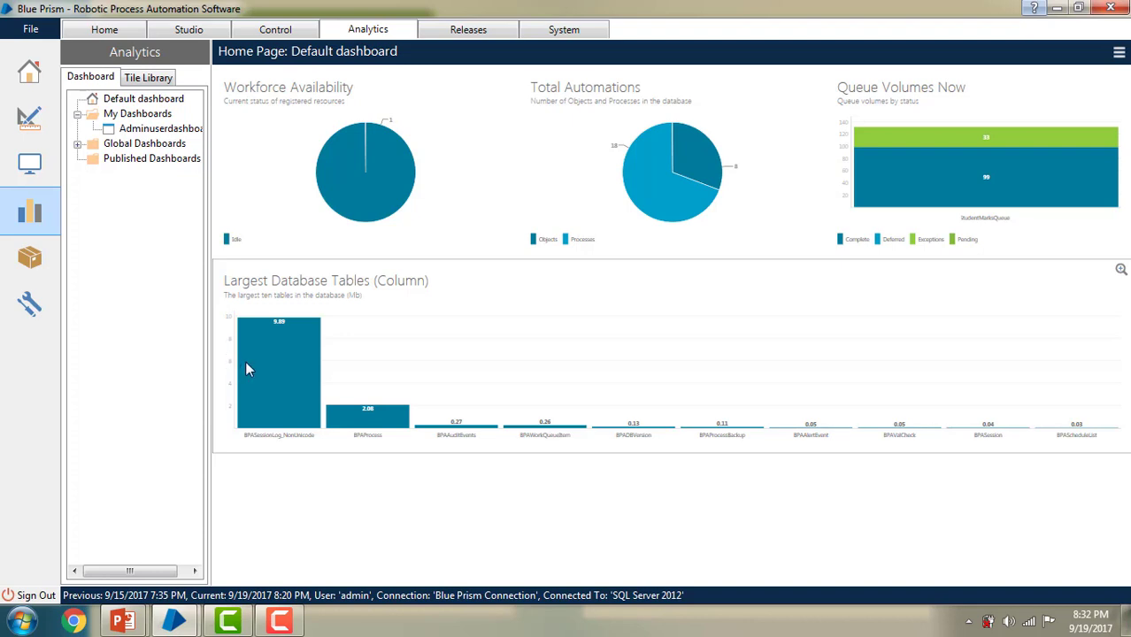
mouse_move(247, 363)
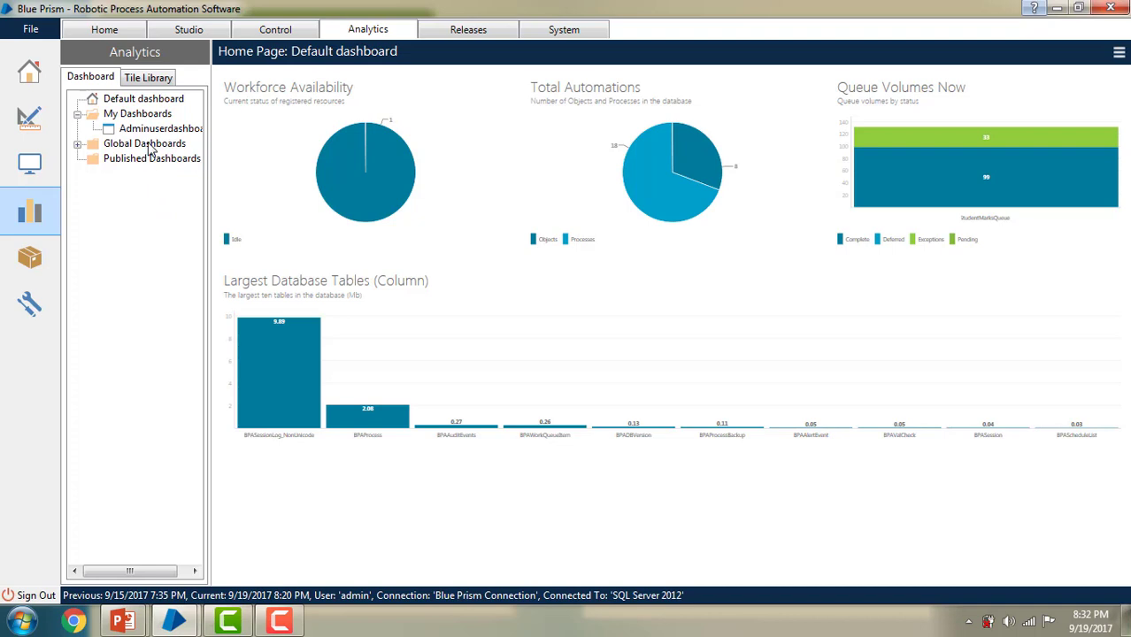
Step: Create a global dashboard under Global Dashboards named Admin-Globaldashboard
right_click(151, 148)
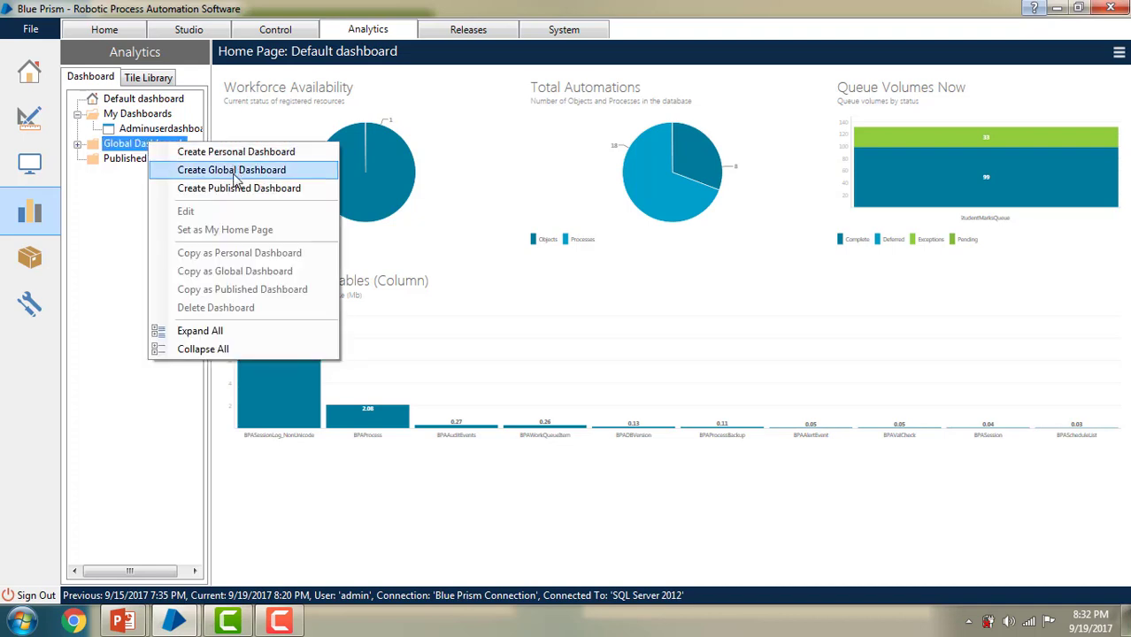
left_click(230, 174)
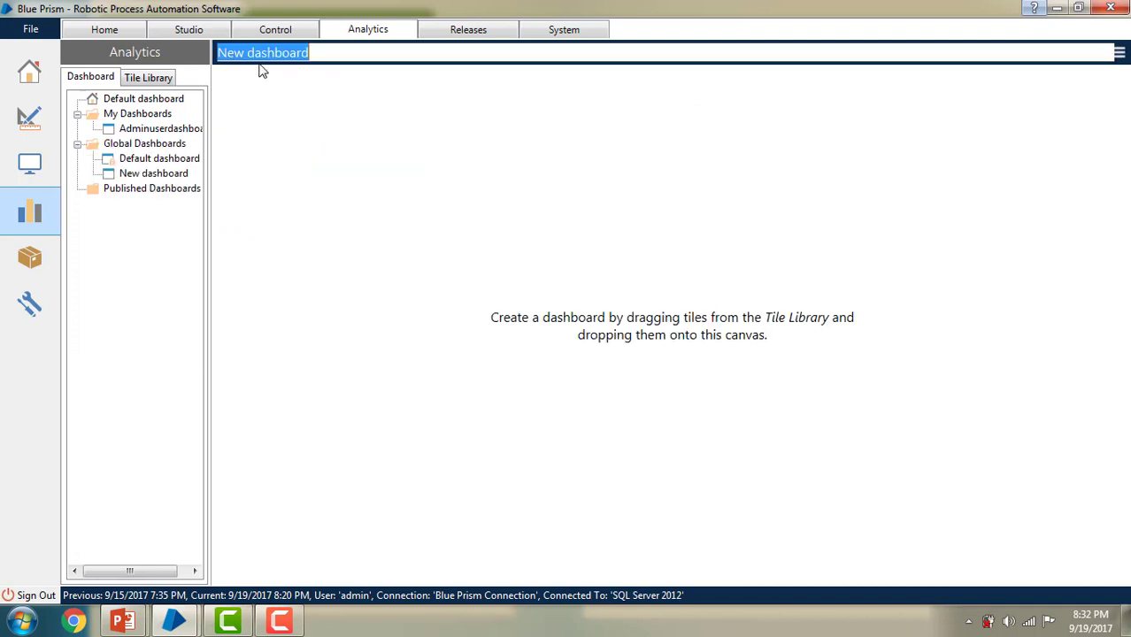
left_click_drag(250, 52, 200, 55)
type("Admin-")
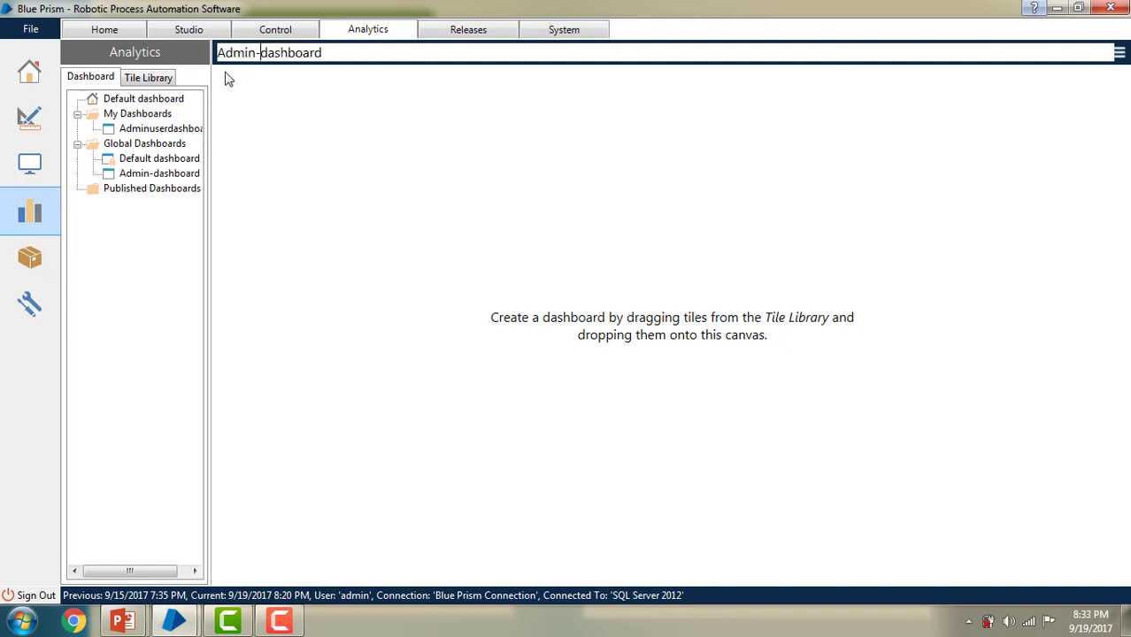
type("Global")
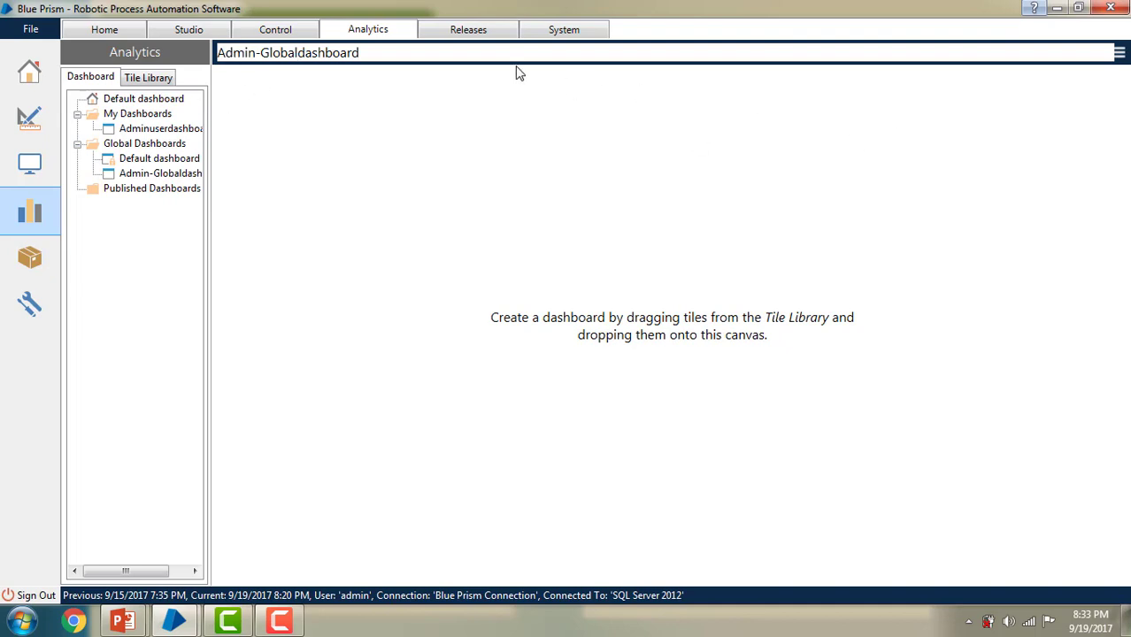
double_click(256, 53)
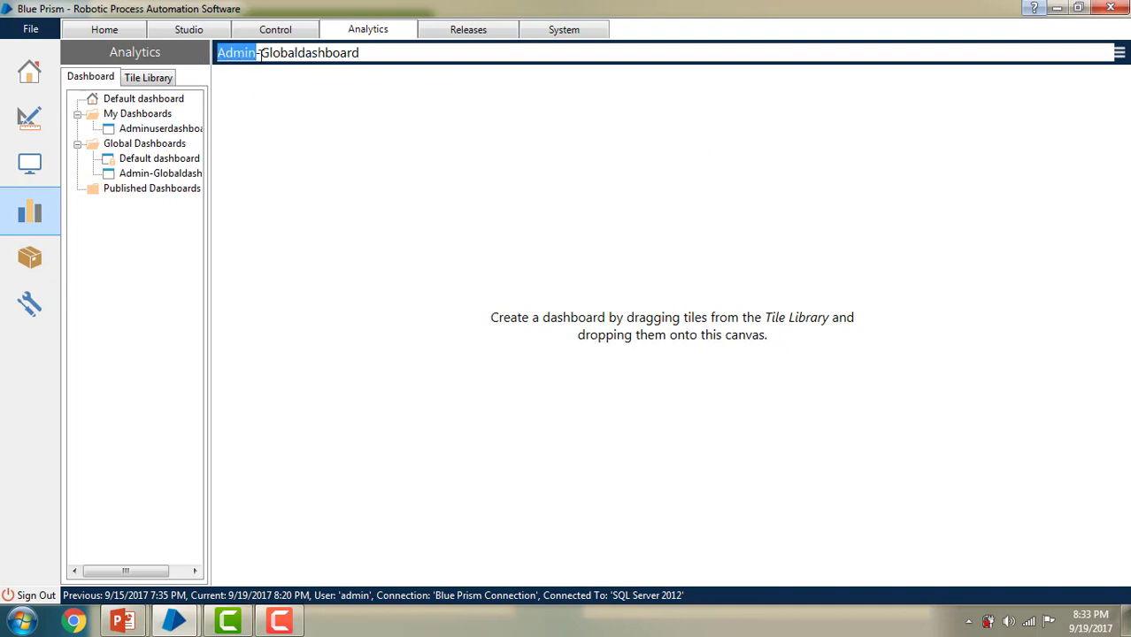
left_click_drag(260, 54, 297, 53)
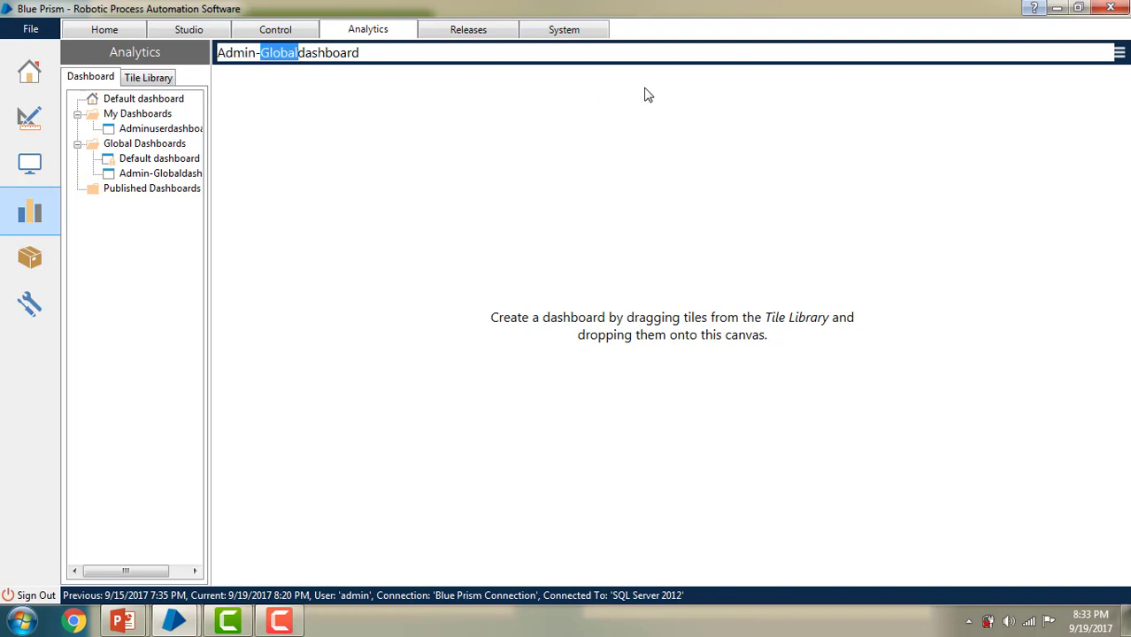
Step: Save Admin-Globaldashboard without tiles and select it under Global Dashboards
left_click(1120, 56)
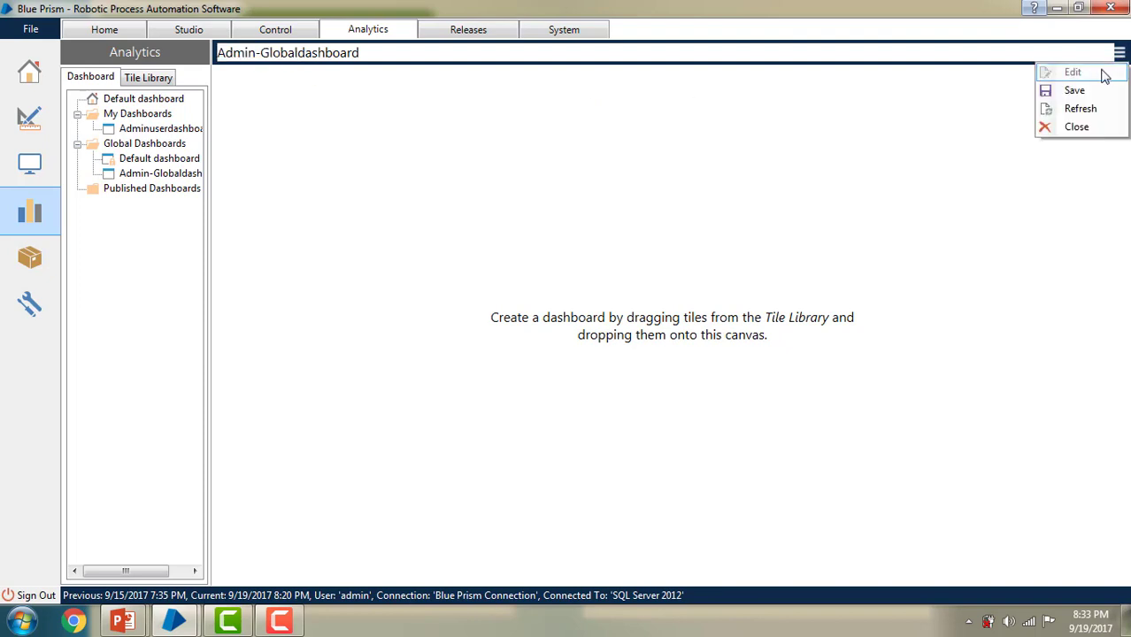
left_click(1083, 90)
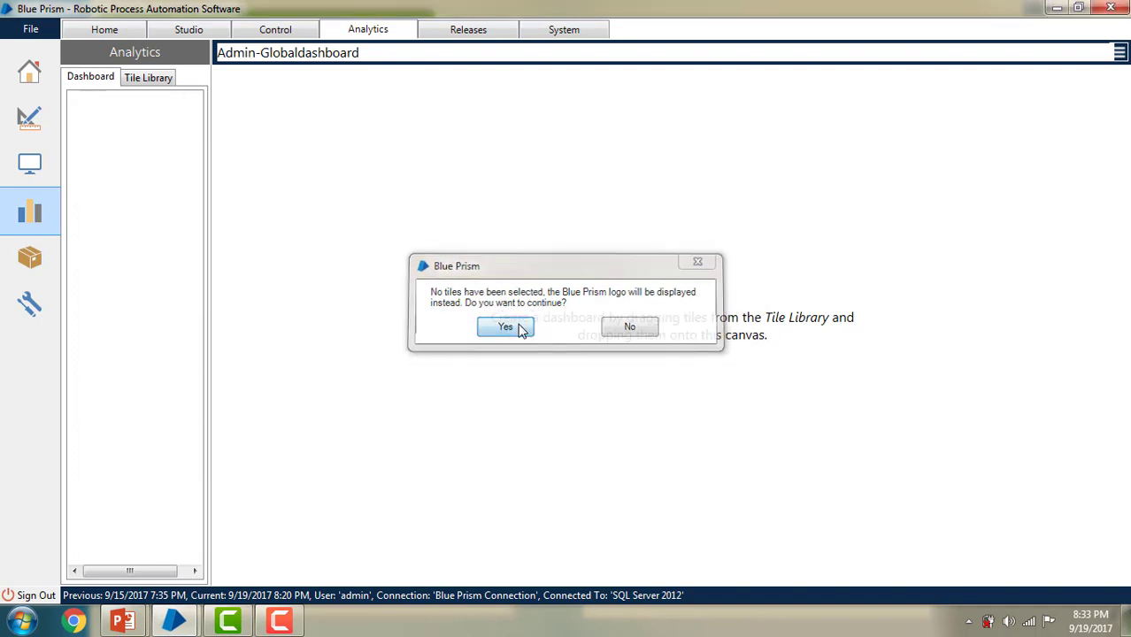
left_click(505, 328)
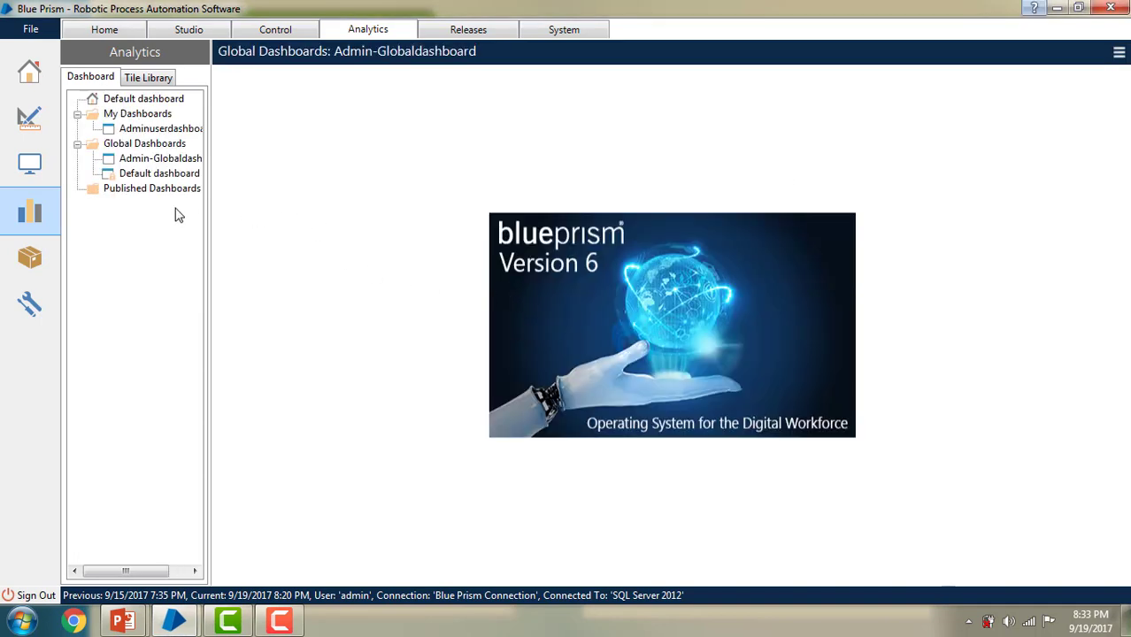
left_click(155, 146)
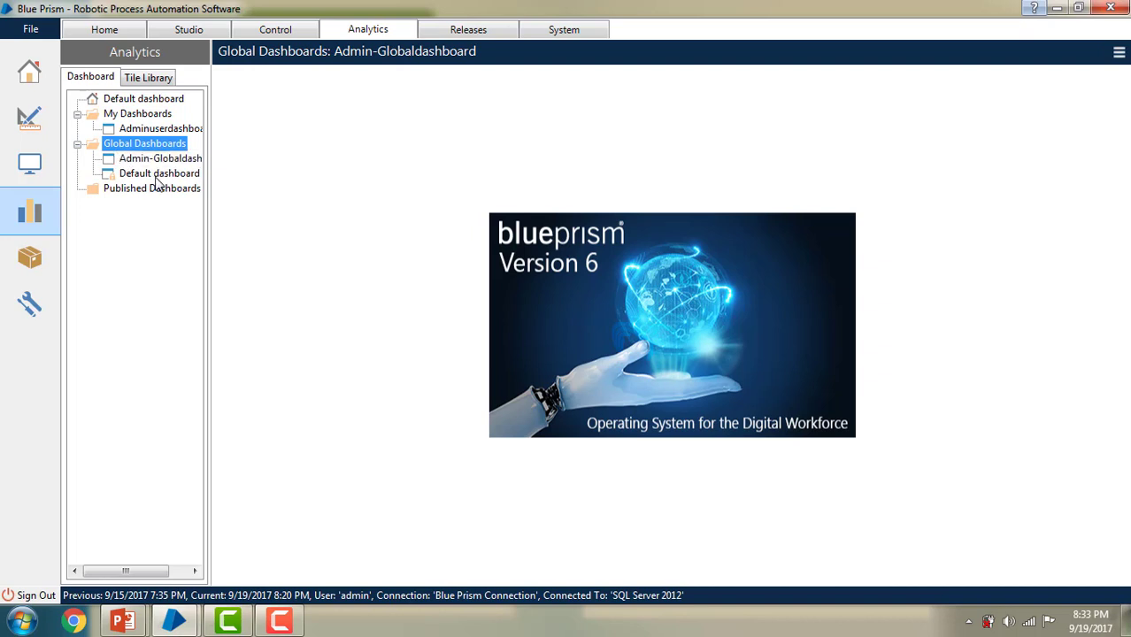
left_click(157, 161)
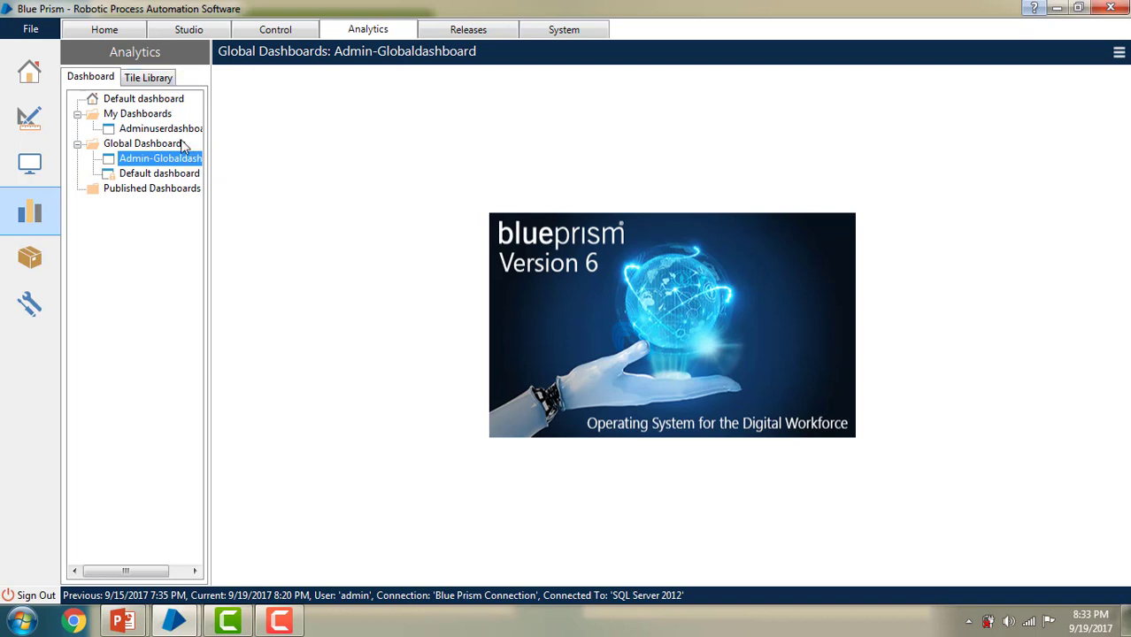
Step: In the other Blue Prism window, refresh Analytics, expand Global Dashboards and show Admin-Globaldashboard
mouse_move(176, 624)
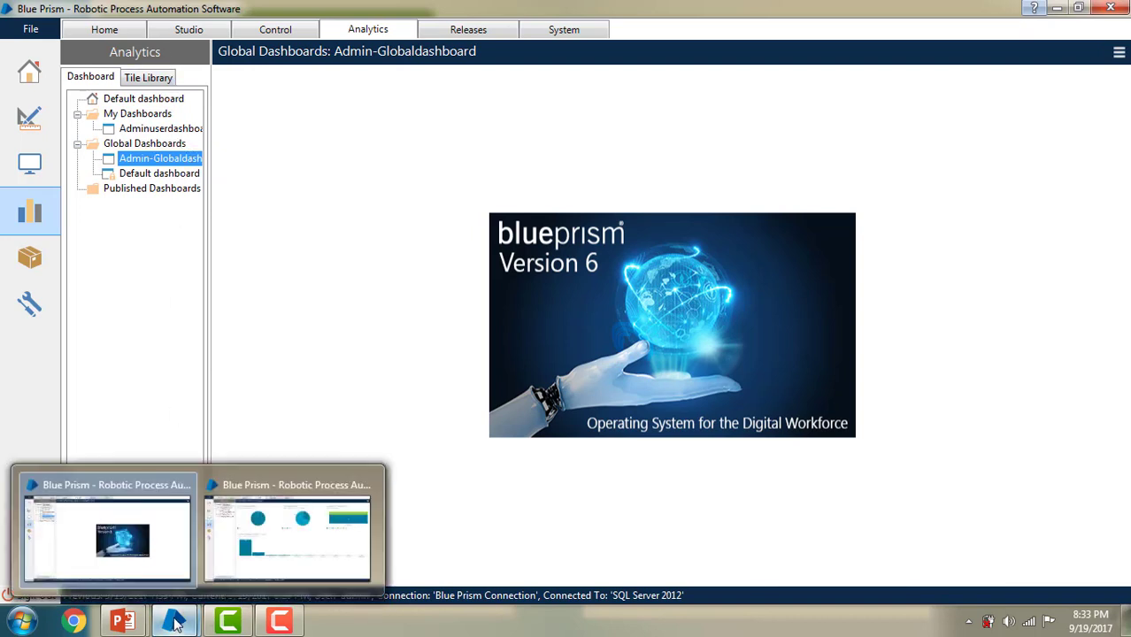
left_click(262, 547)
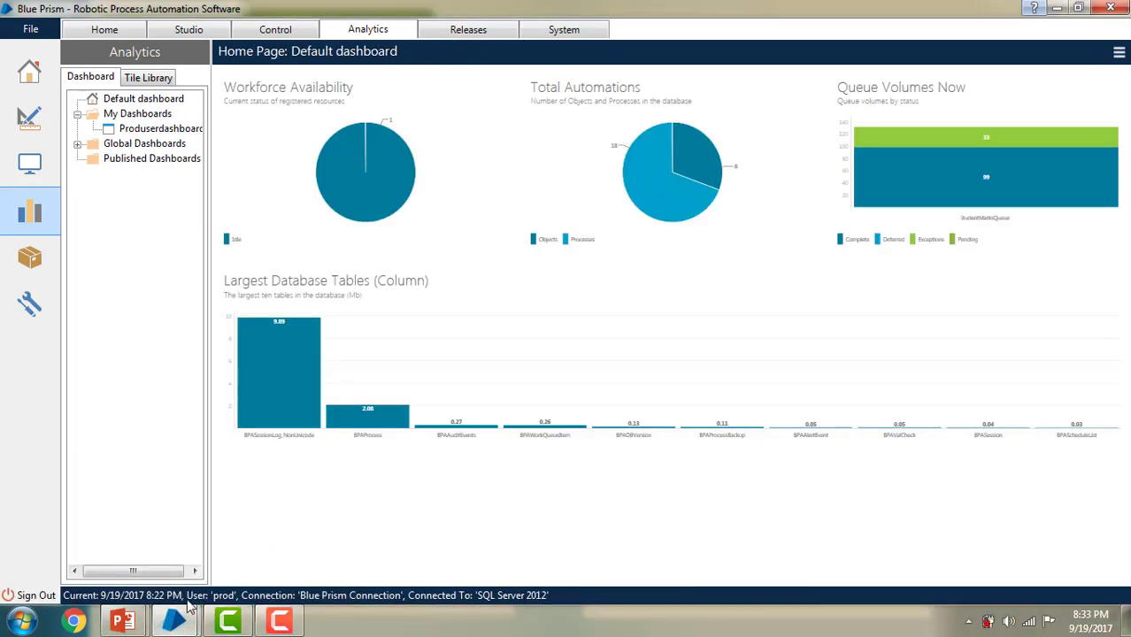
left_click(104, 32)
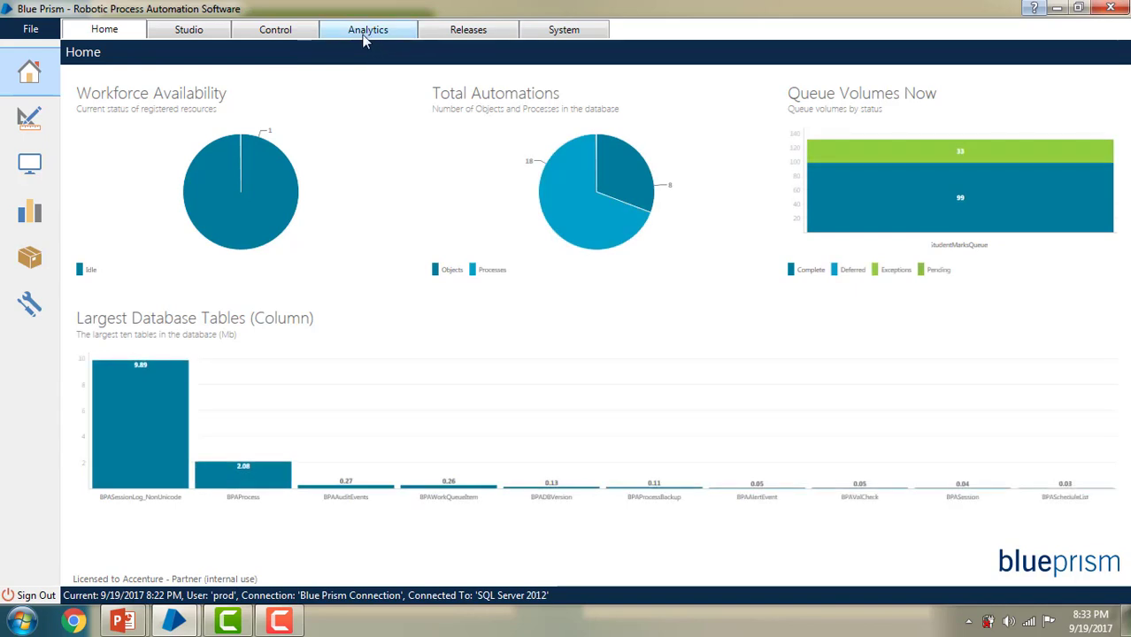
left_click(365, 36)
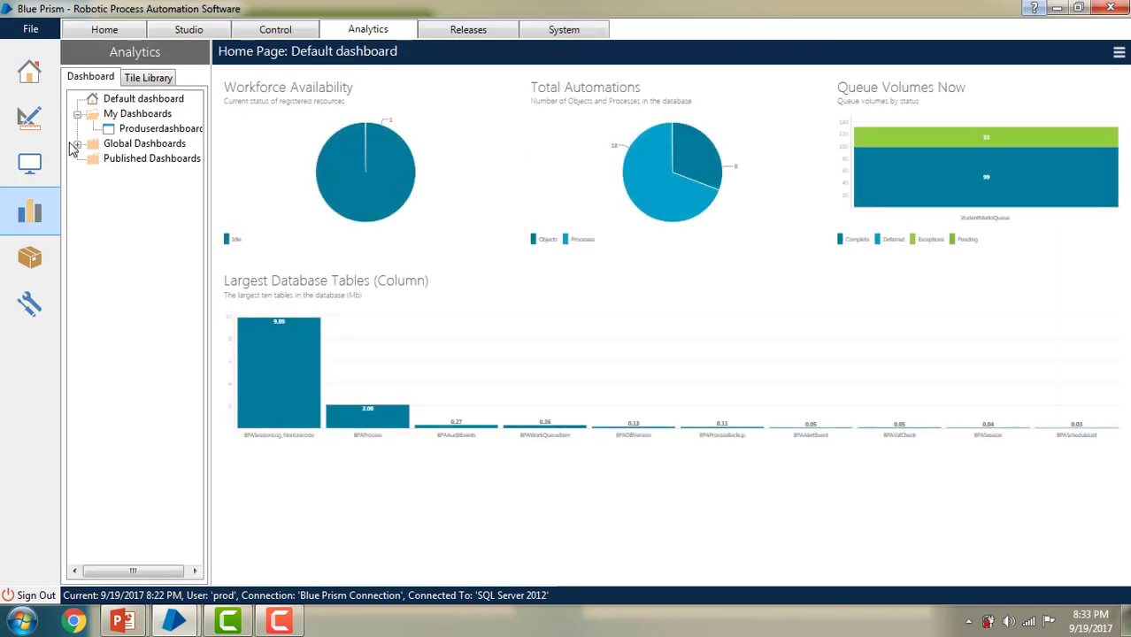
left_click(77, 145)
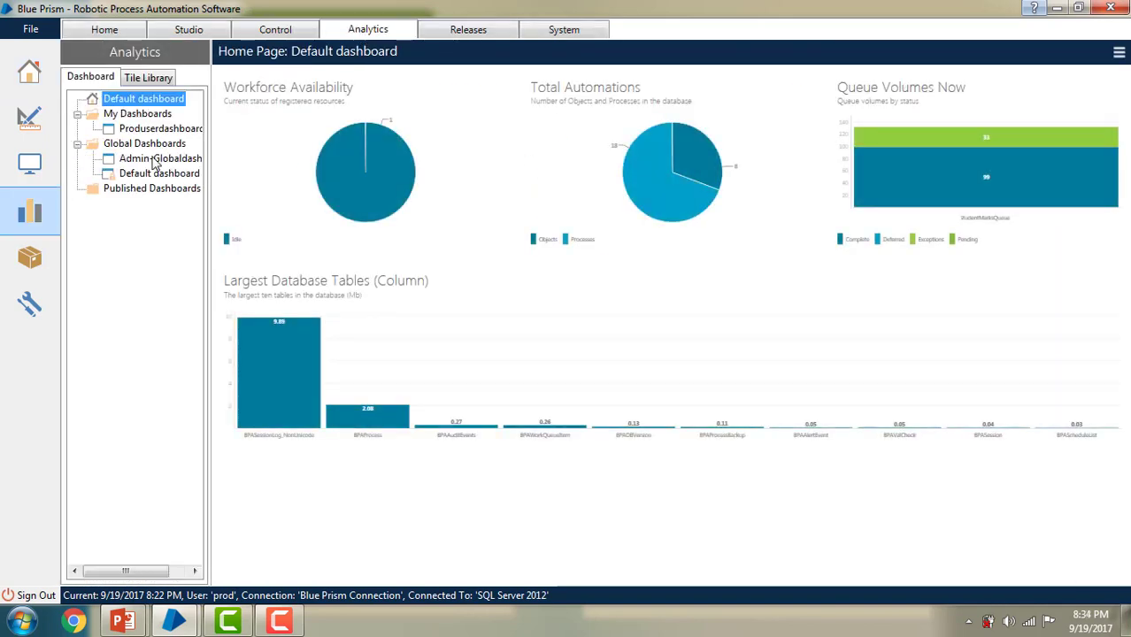
left_click(150, 144)
left_click(162, 160)
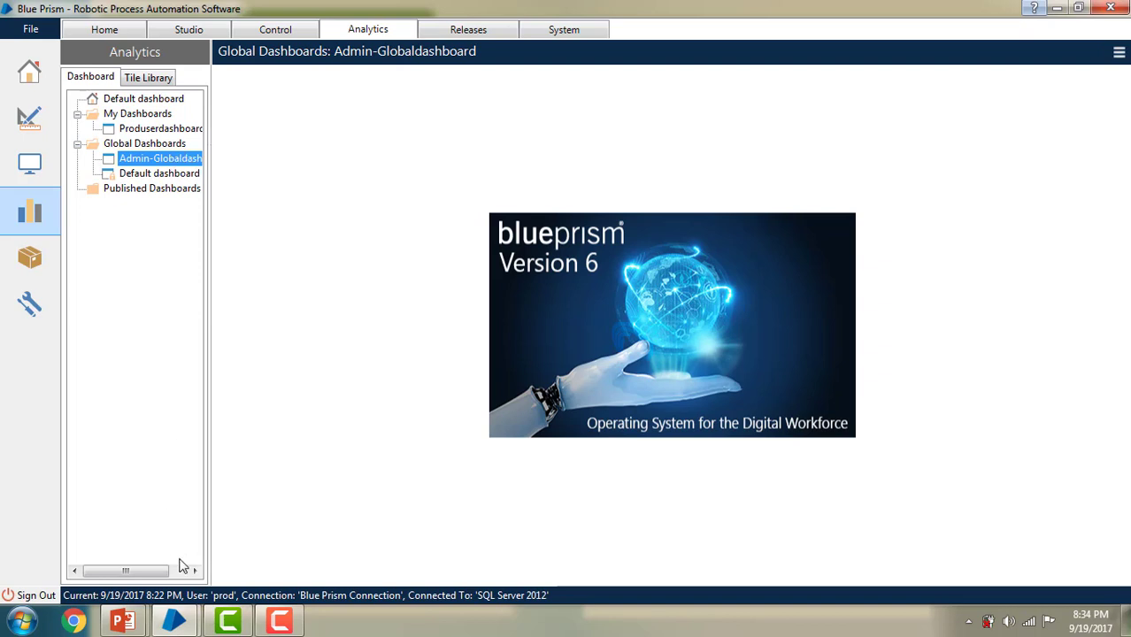
Step: Switch between the two Blue Prism sessions, return to the first, and select Admin-Globaldashboard
left_click(174, 621)
left_click(157, 532)
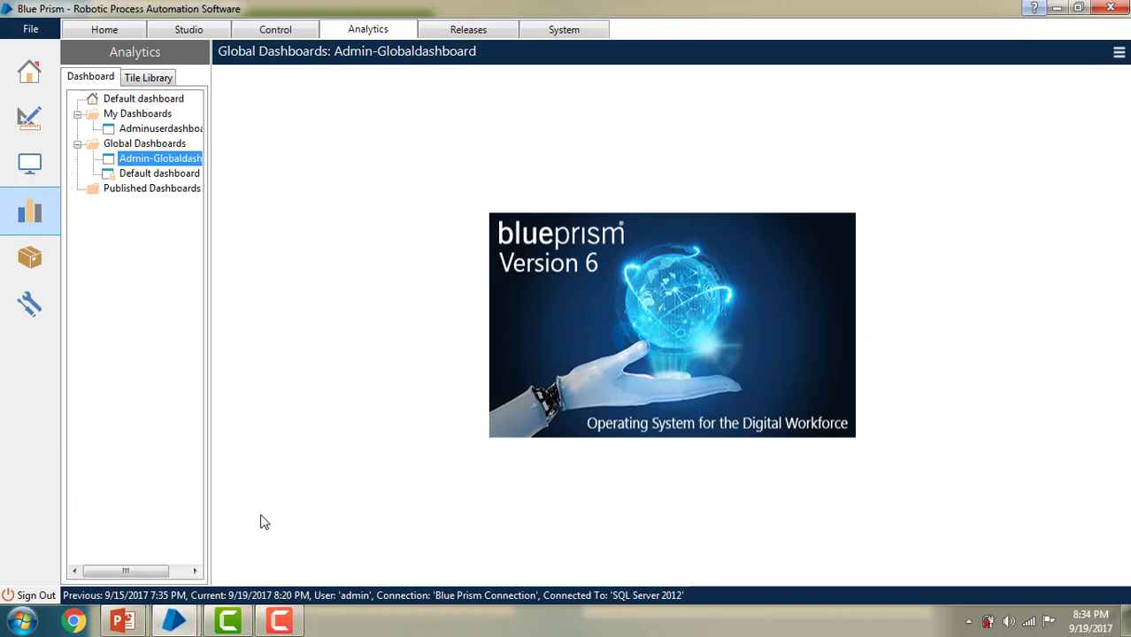
left_click(174, 625)
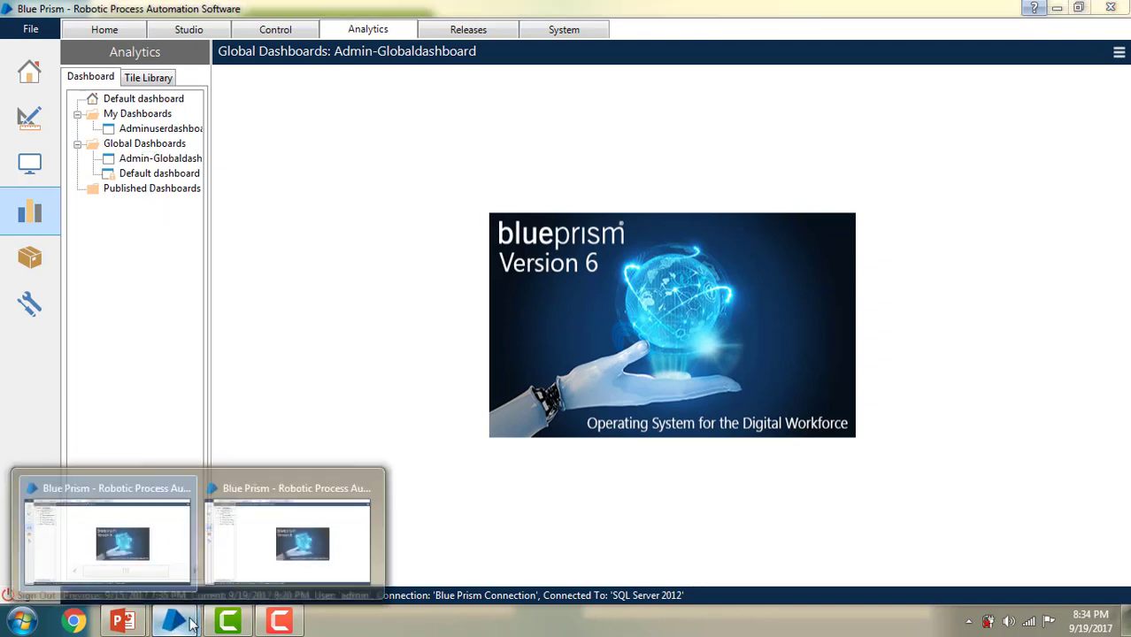
left_click(266, 553)
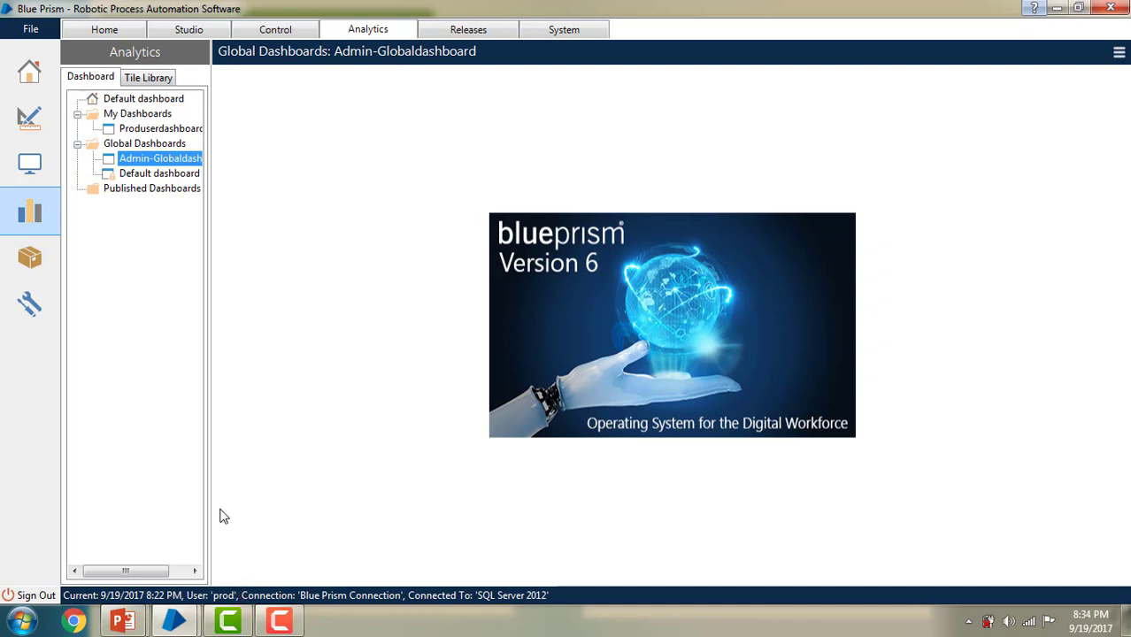
left_click(148, 164)
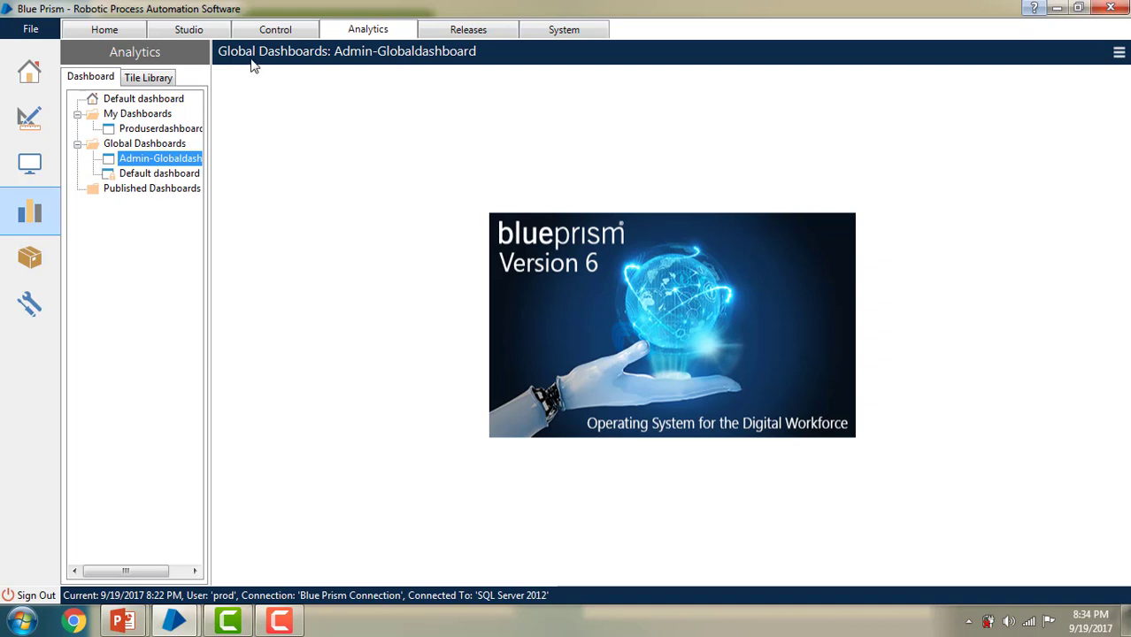
Step: Create a published dashboard under Published Dashboards named Prod-Publisheddashboard
left_click(156, 195)
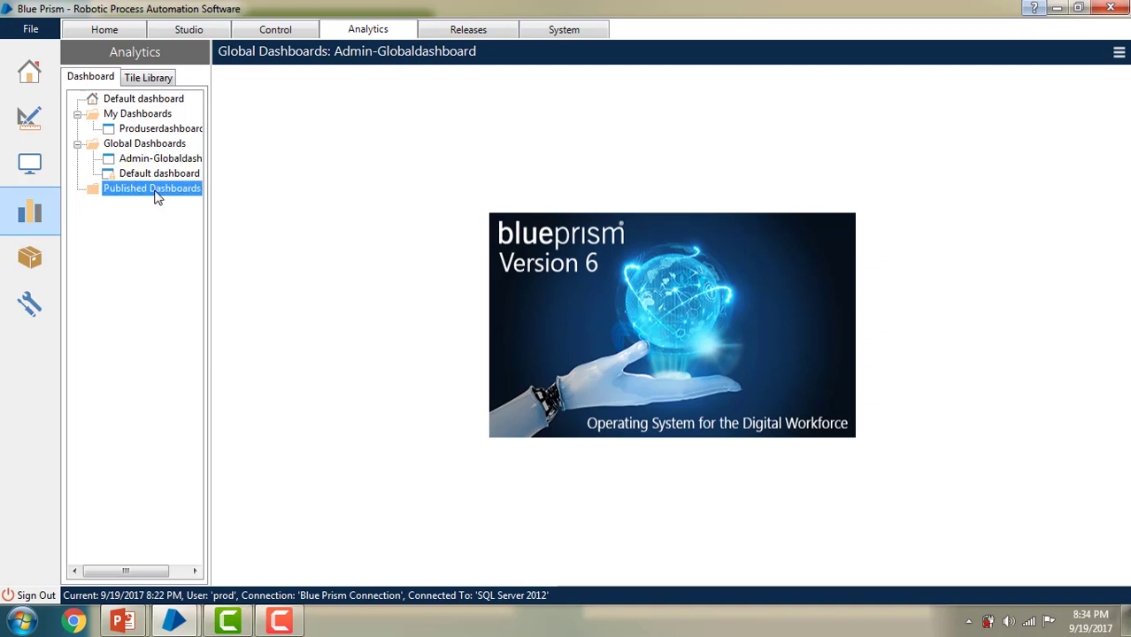
right_click(155, 190)
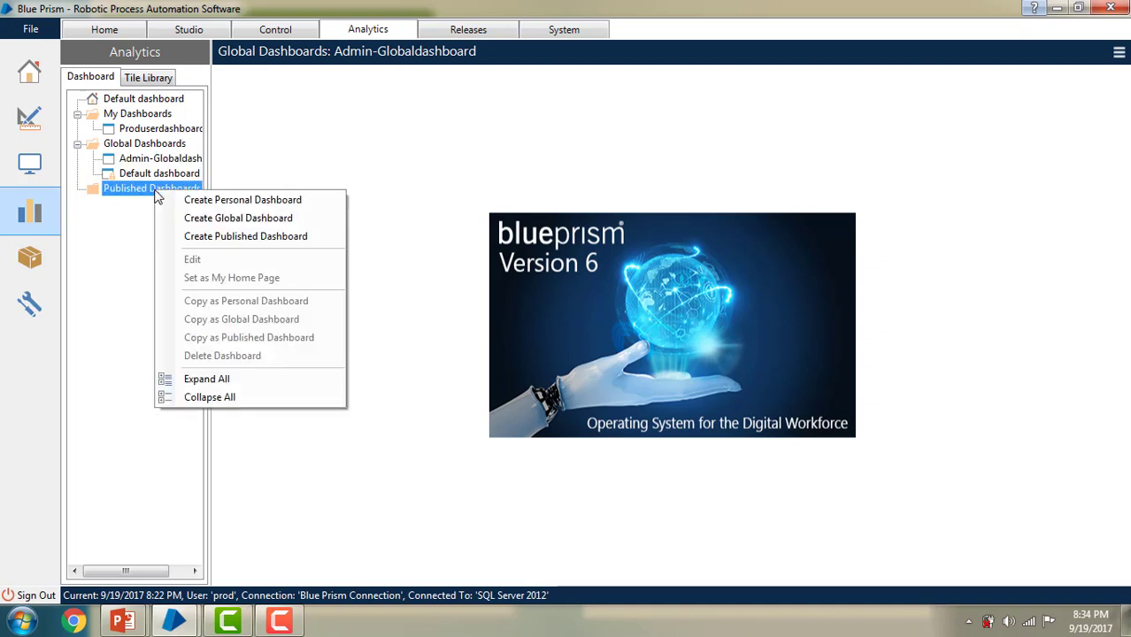
left_click(220, 238)
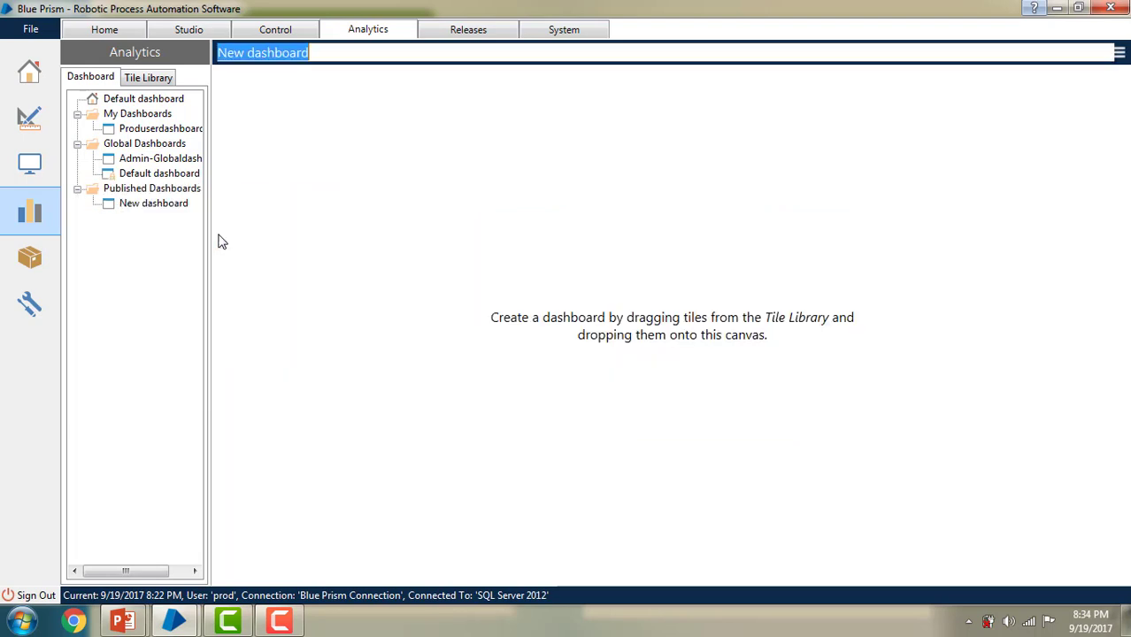
left_click(247, 53)
left_click_drag(247, 53, 194, 81)
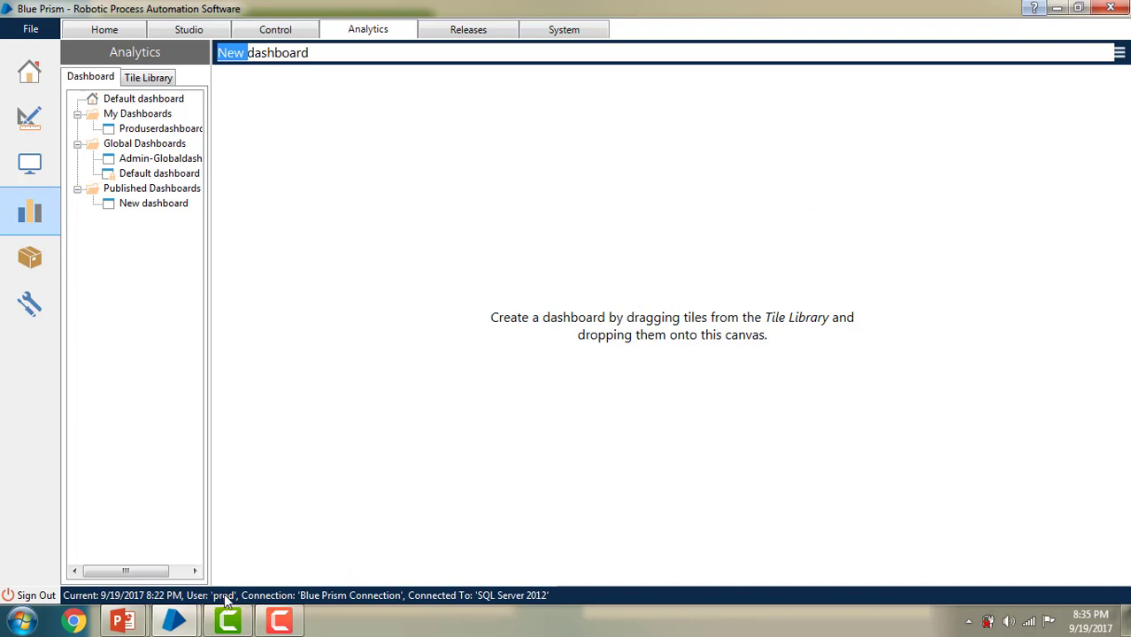
type("Prod-")
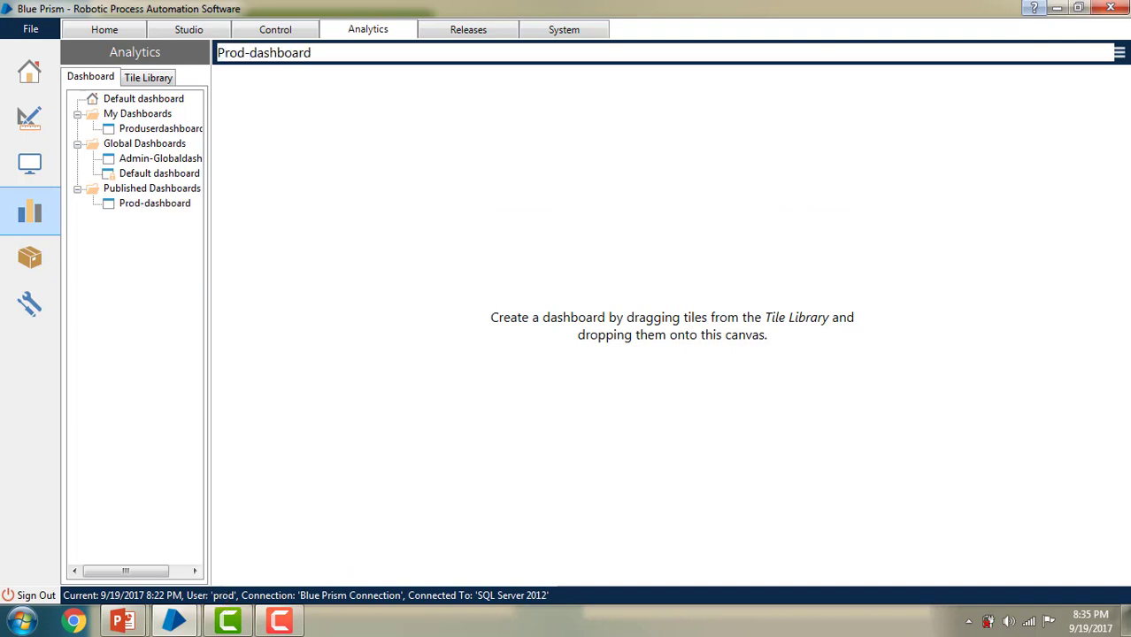
type("Publish")
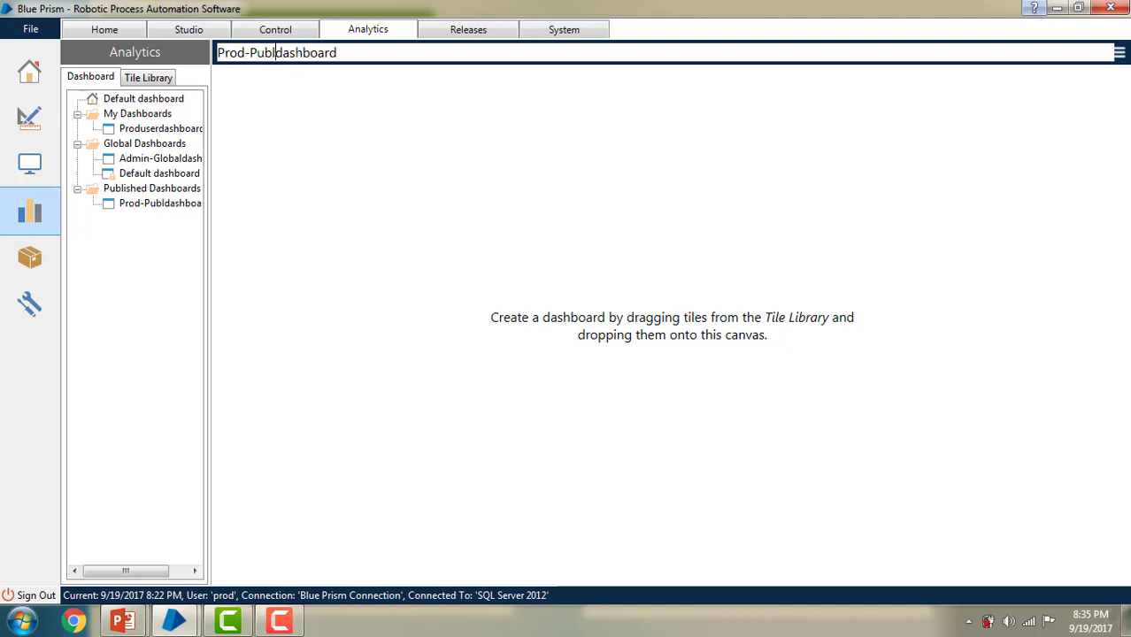
type("ed")
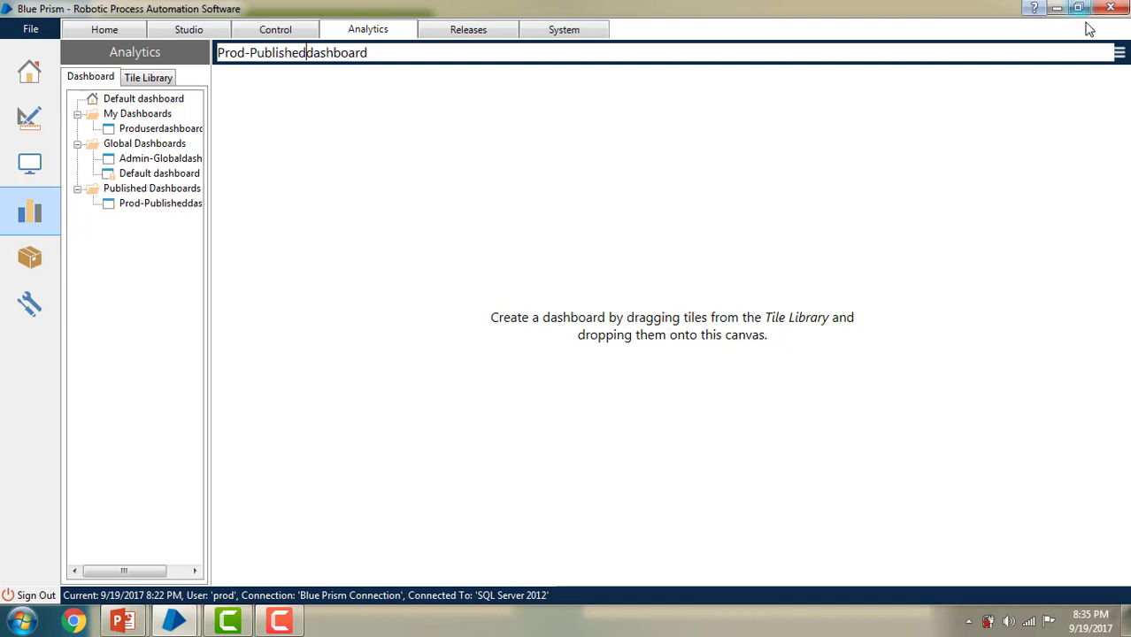
Step: Save Prod-Publisheddashboard, confirming it has no tiles
left_click(1120, 55)
left_click(1083, 92)
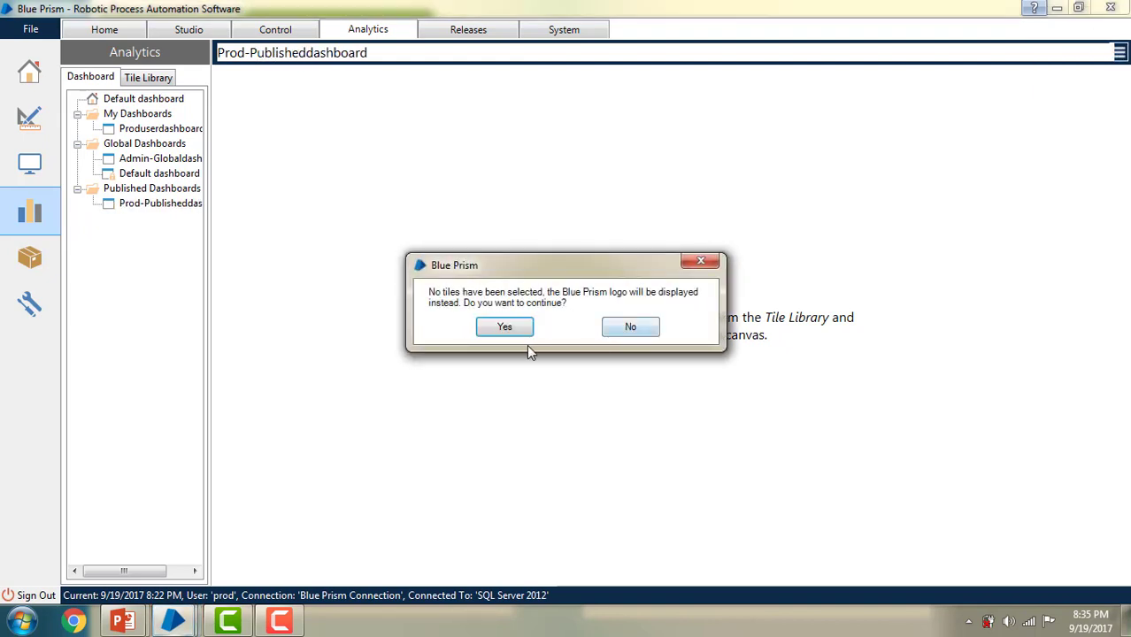
left_click(504, 327)
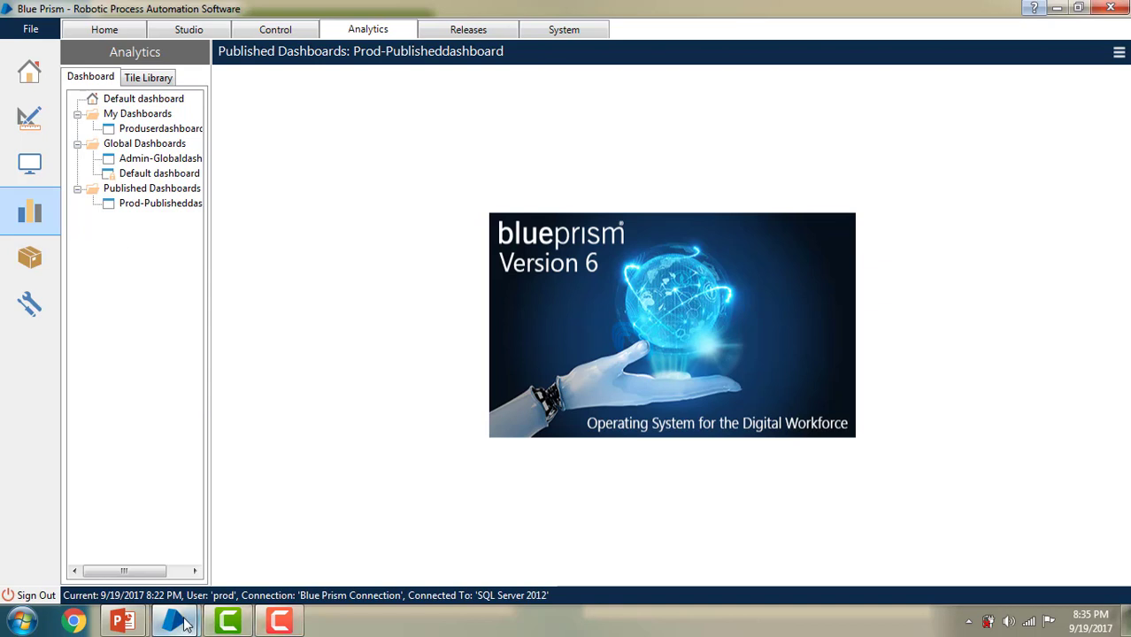
Step: In the other Blue Prism window, edit Adminuserdashboard and save it with no tiles, confirming Yes
mouse_move(174, 622)
left_click(152, 563)
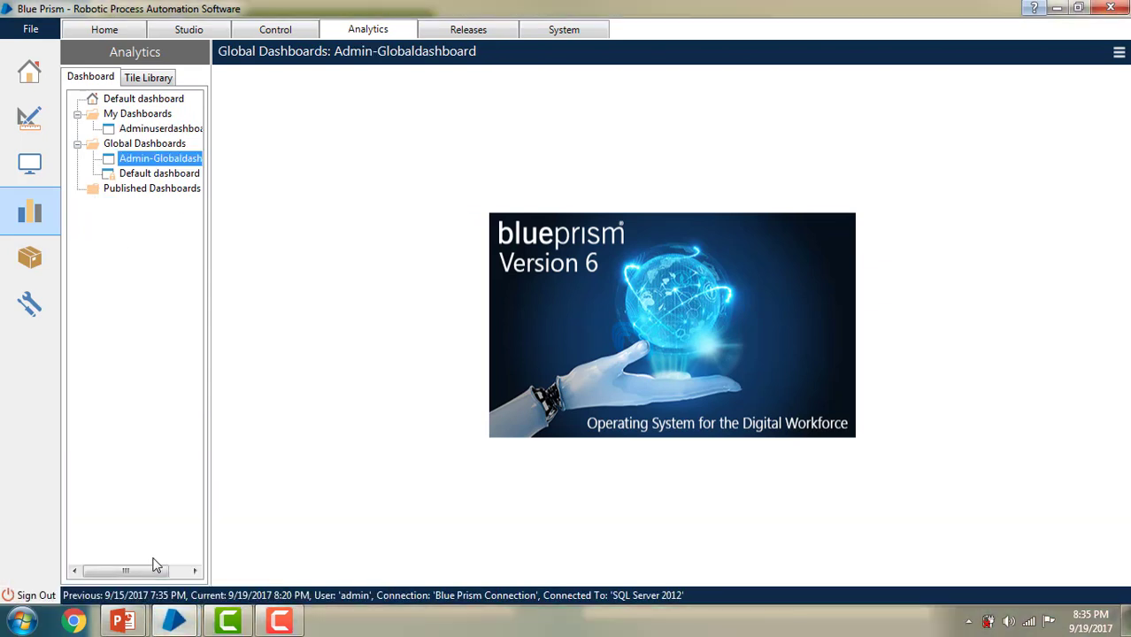
left_click(146, 130)
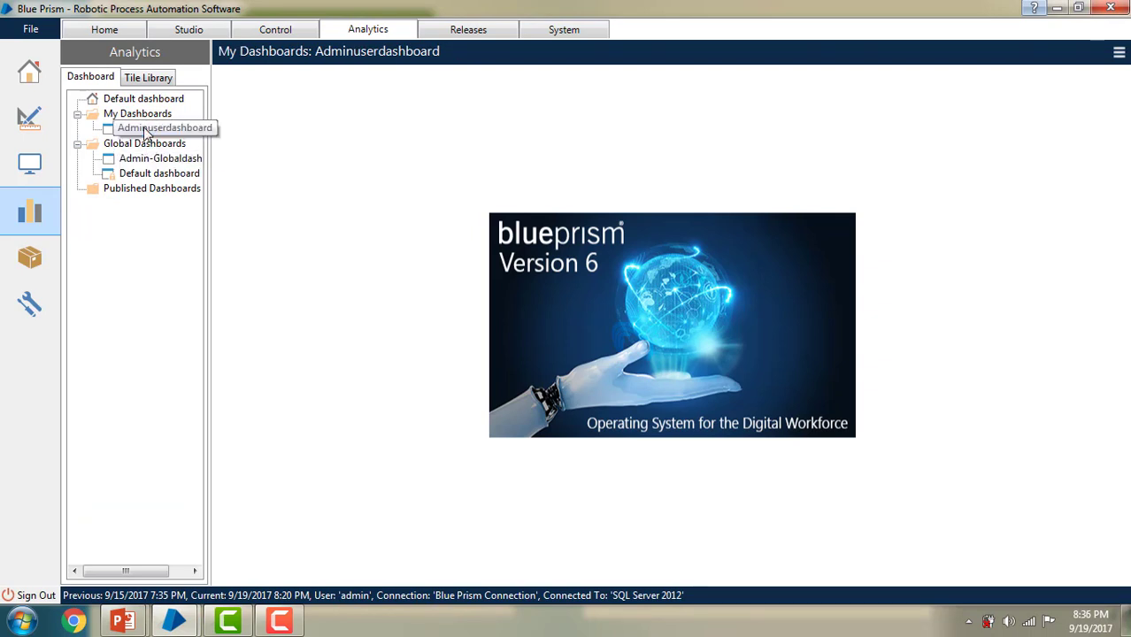
left_click(1120, 53)
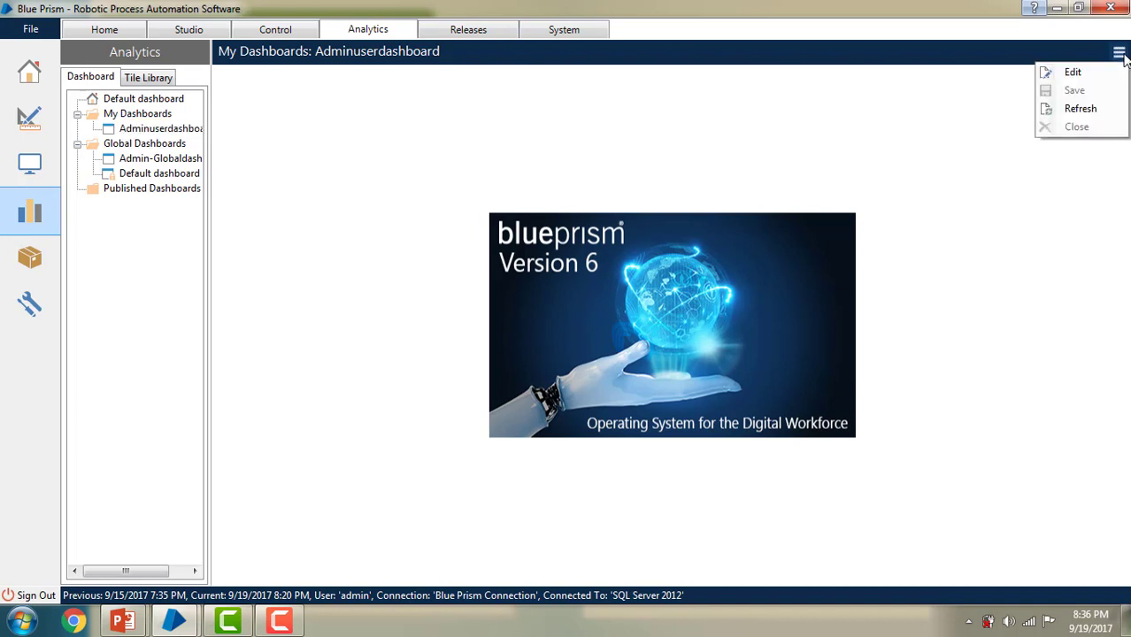
left_click(1084, 74)
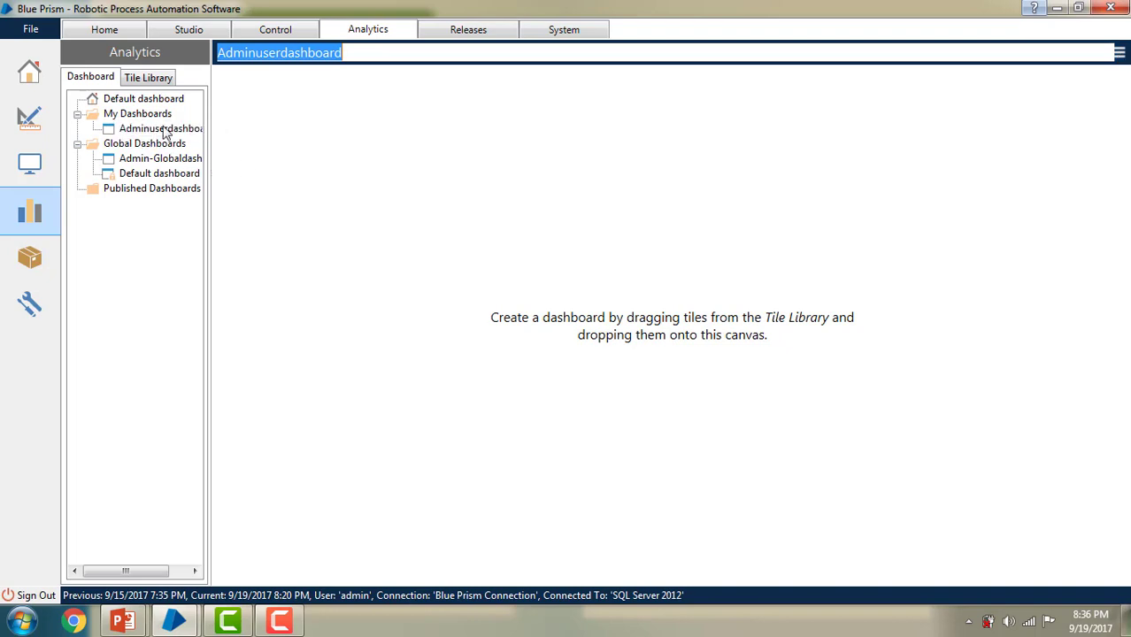
left_click(1124, 53)
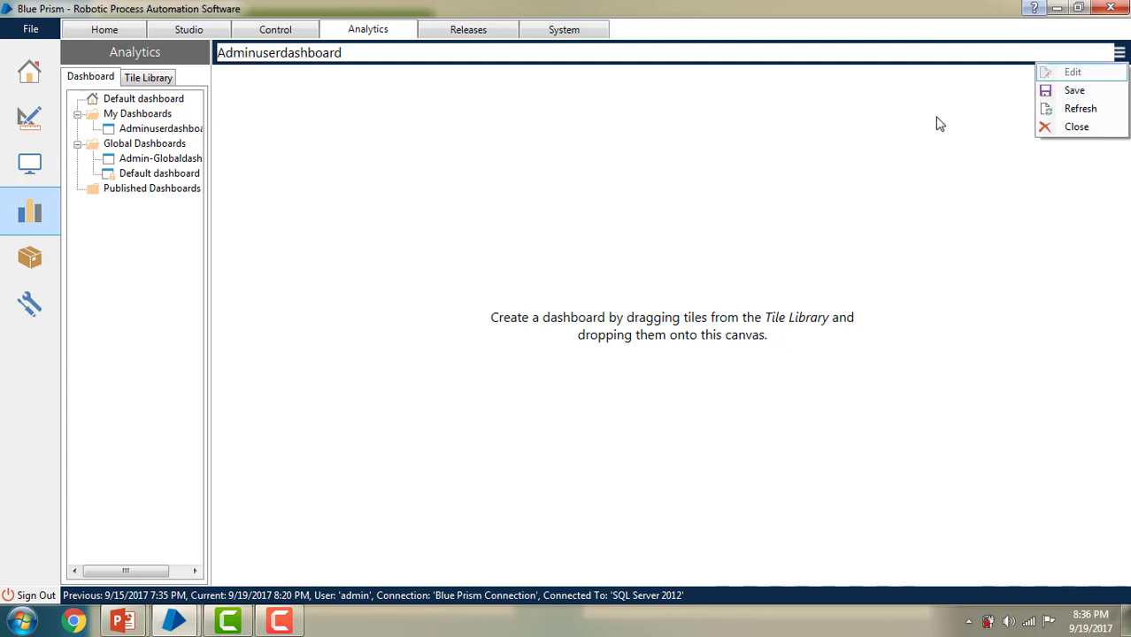
left_click(1096, 93)
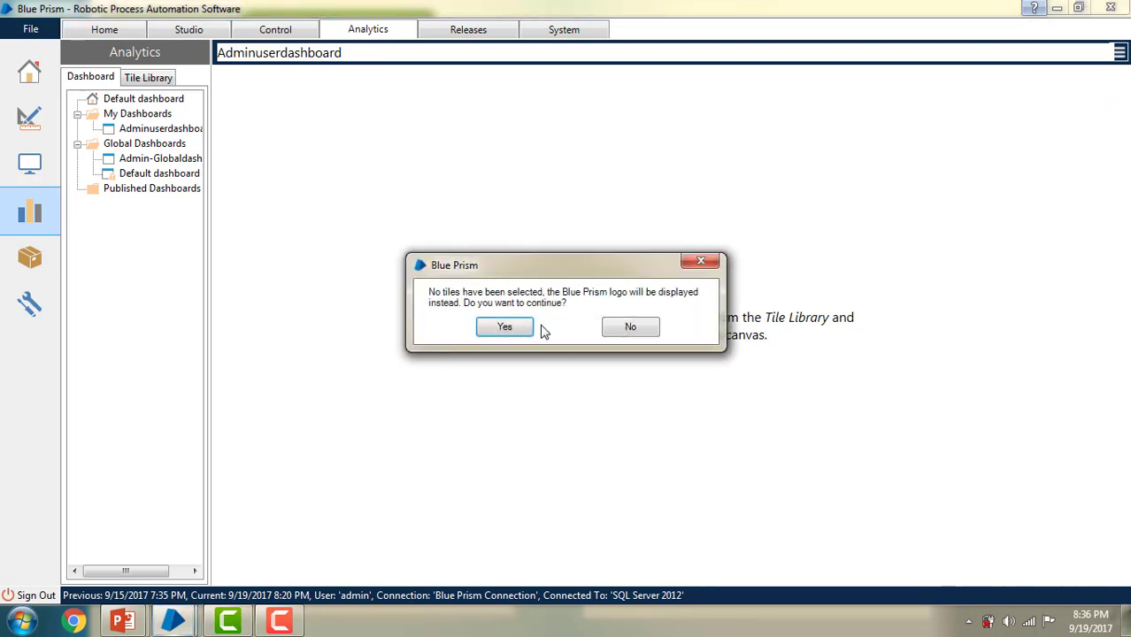
left_click(506, 330)
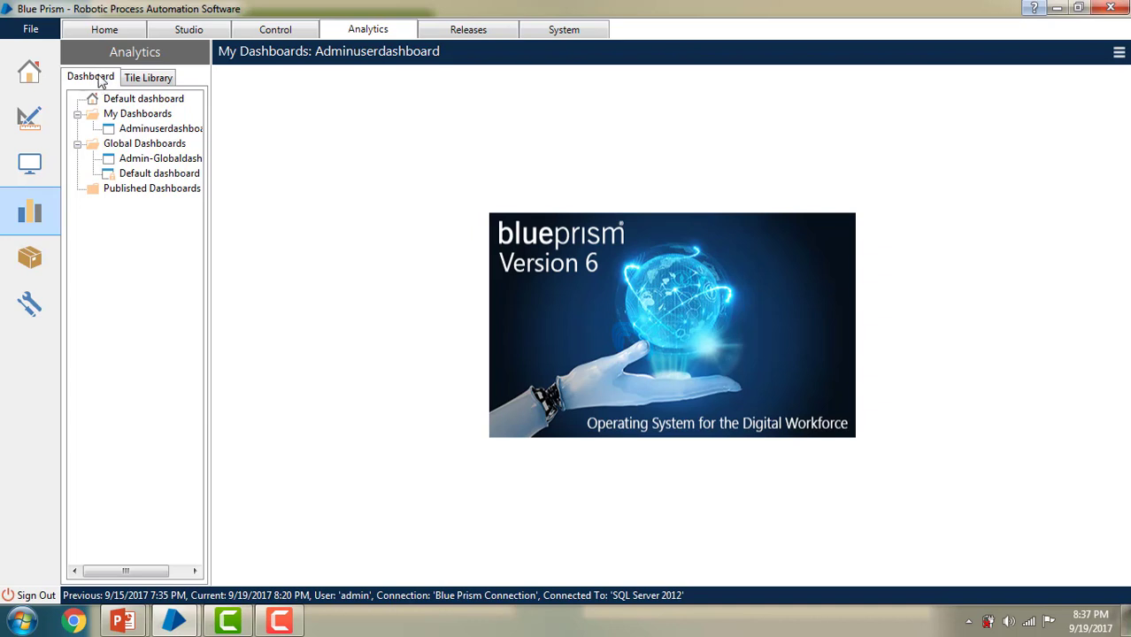
Step: Create a new tile from Average Handling Time in the Tile Library
left_click(148, 80)
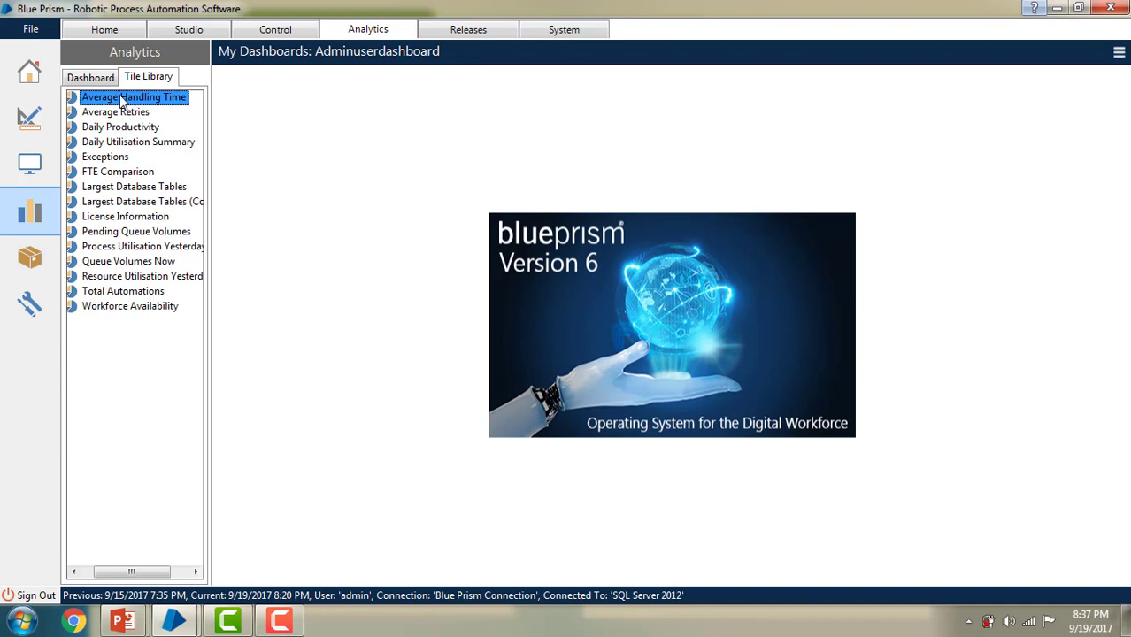
right_click(122, 103)
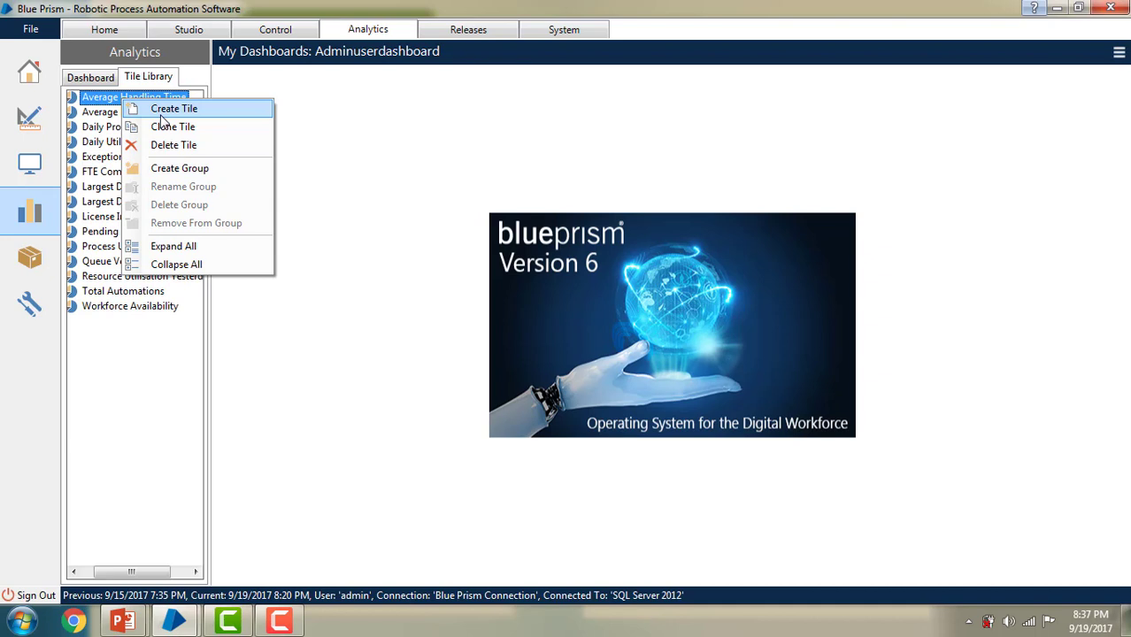
left_click(161, 116)
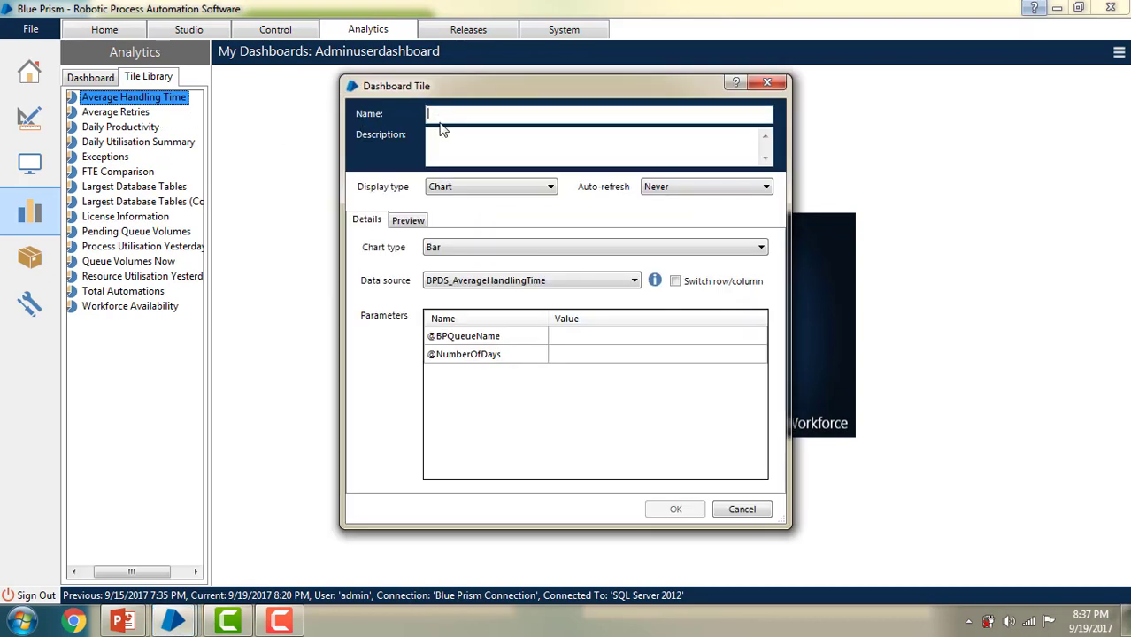
Step: Name the new tile ProcessTile and describe it as 'To view process count in tile'
type("ProcessTile")
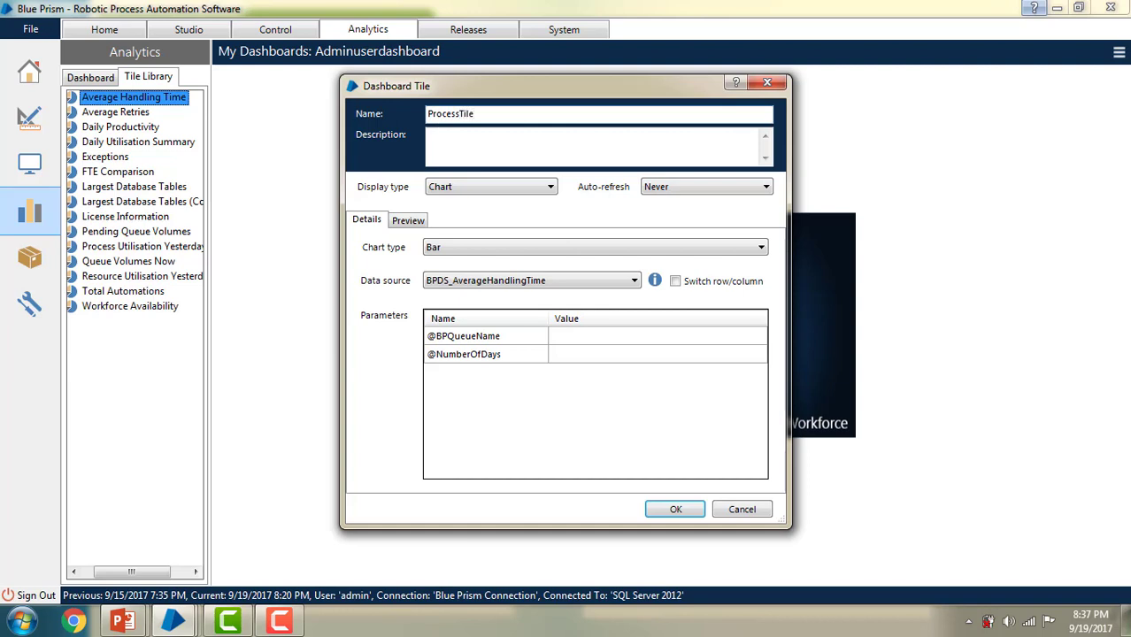
left_click(445, 151)
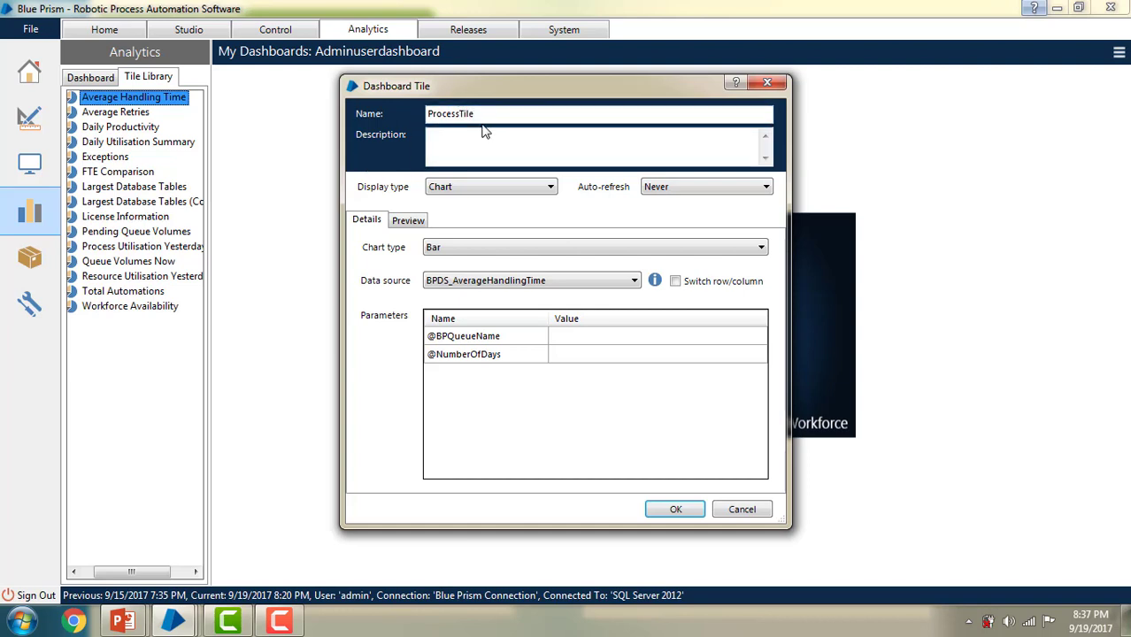
type("To view process count in chart")
double_click(550, 135)
type("tile")
Step: Keep Chart as the tile's display type
left_click(443, 189)
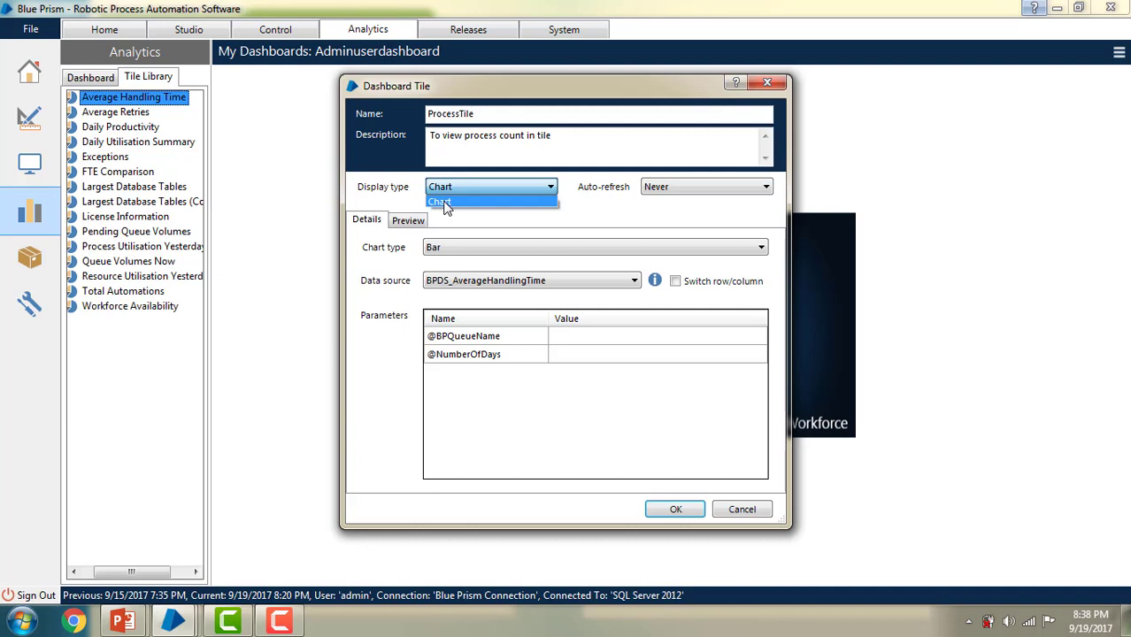
left_click(444, 203)
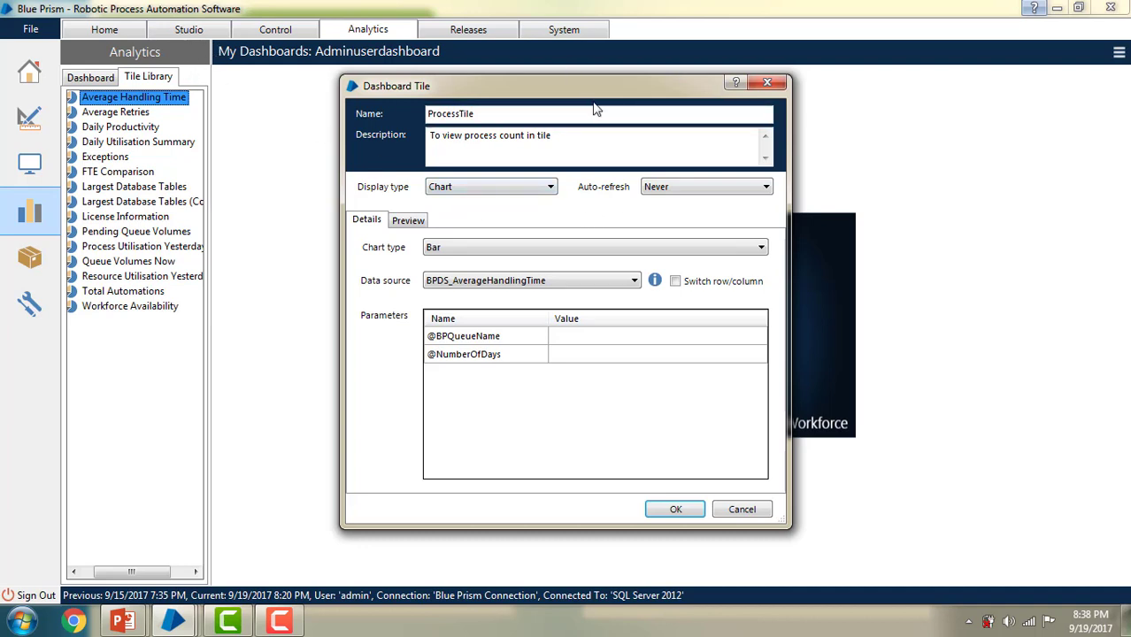
left_click(665, 188)
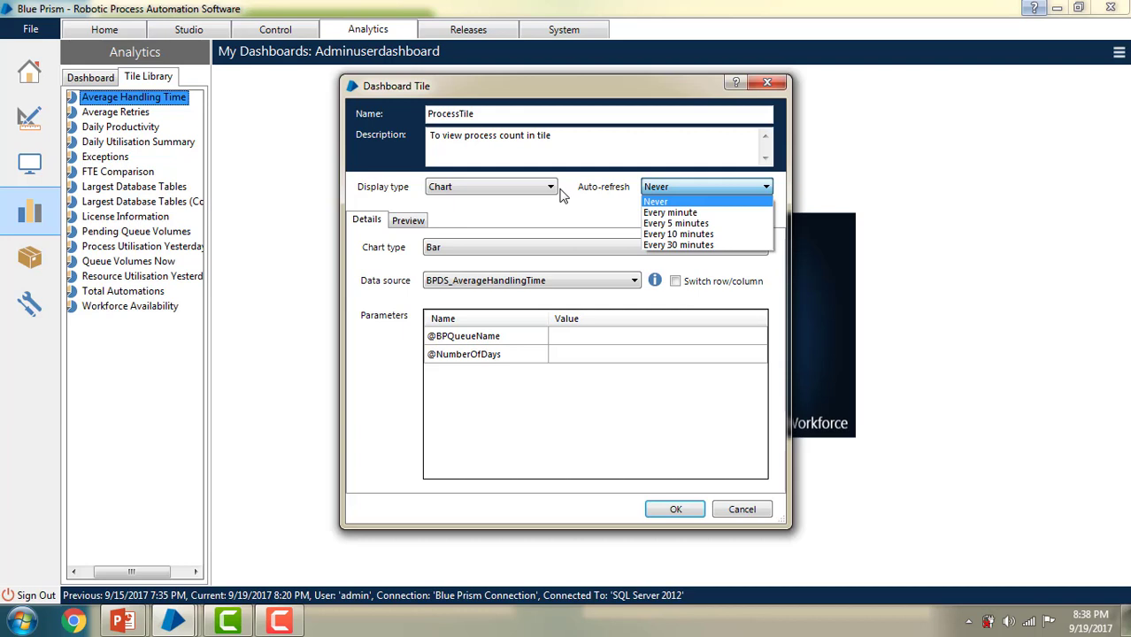
Step: Set auto-refresh to Every 5 minutes, preview the tile, and keep Bar as the chart type
left_click(679, 226)
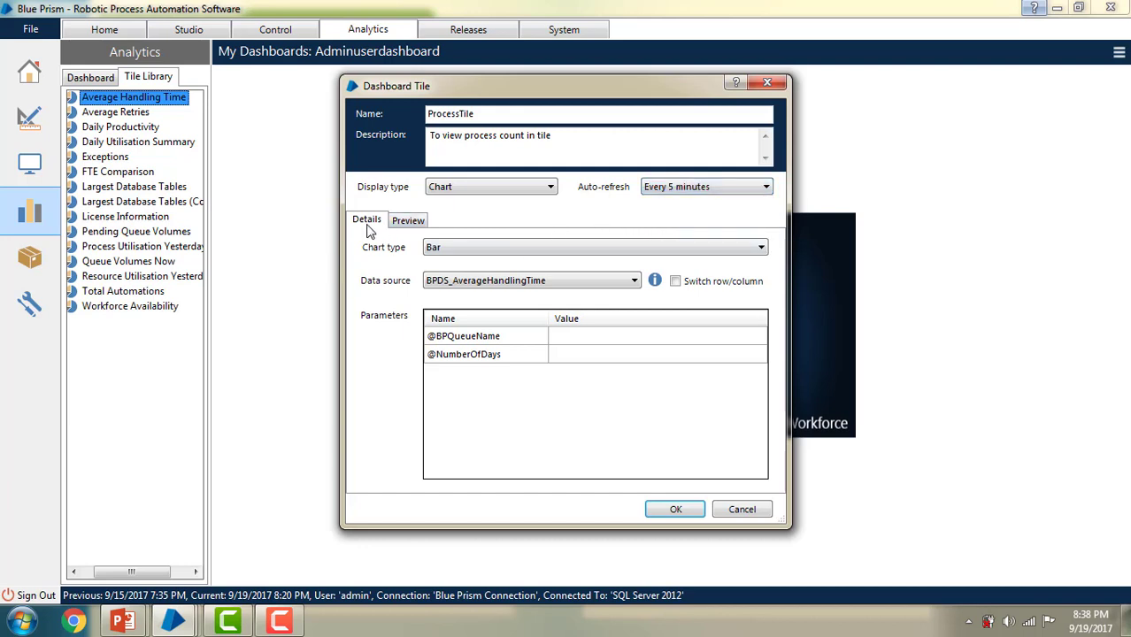
left_click(401, 222)
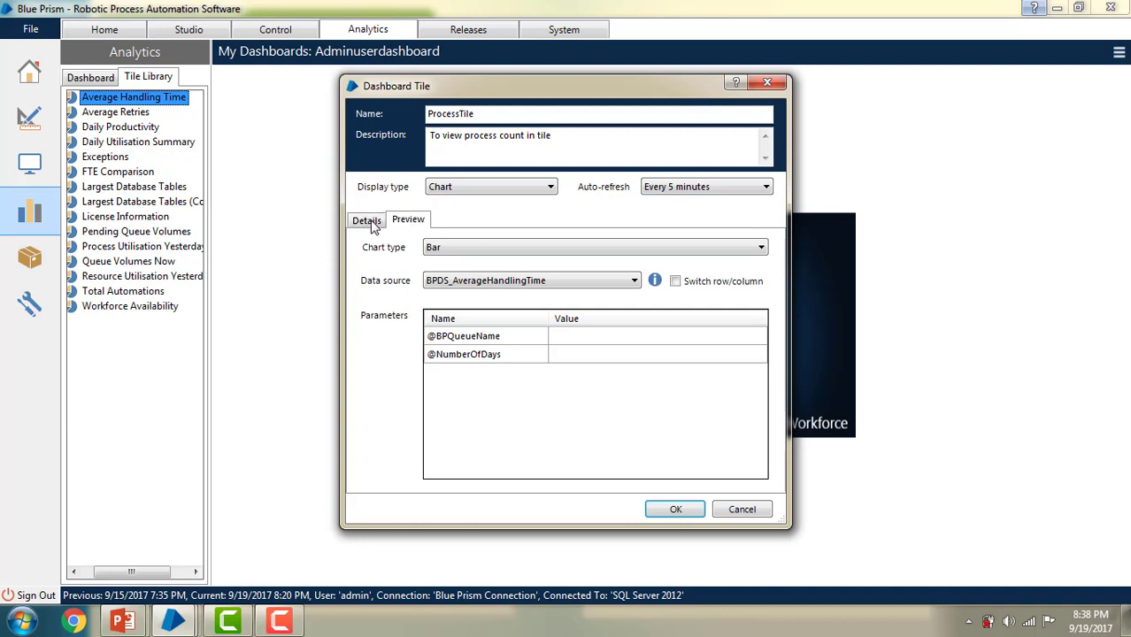
left_click(371, 220)
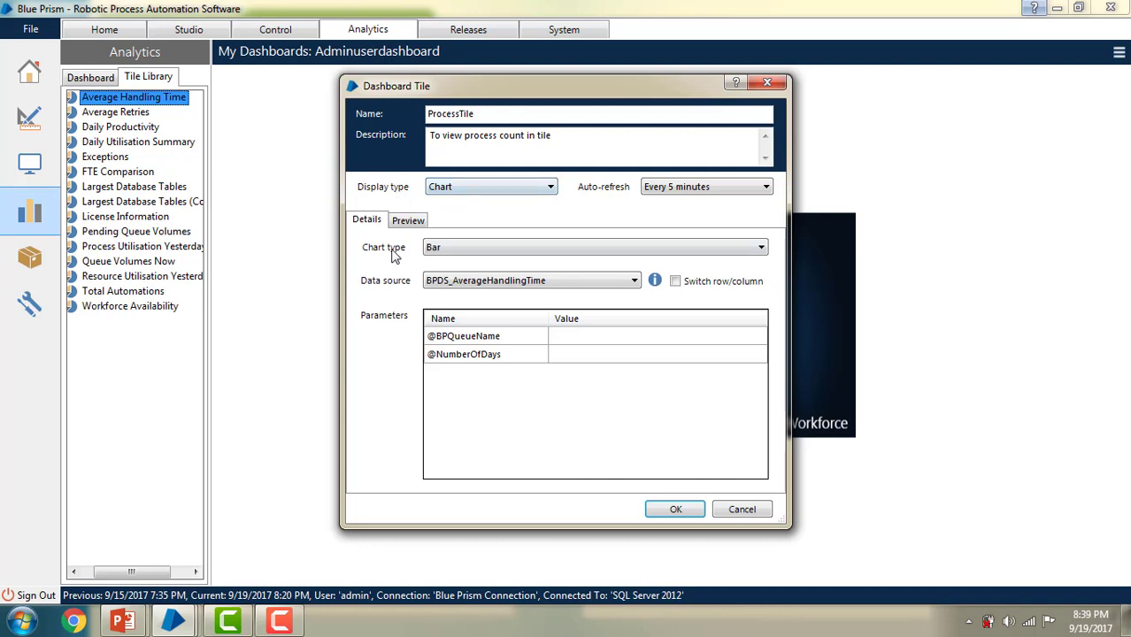
left_click(447, 252)
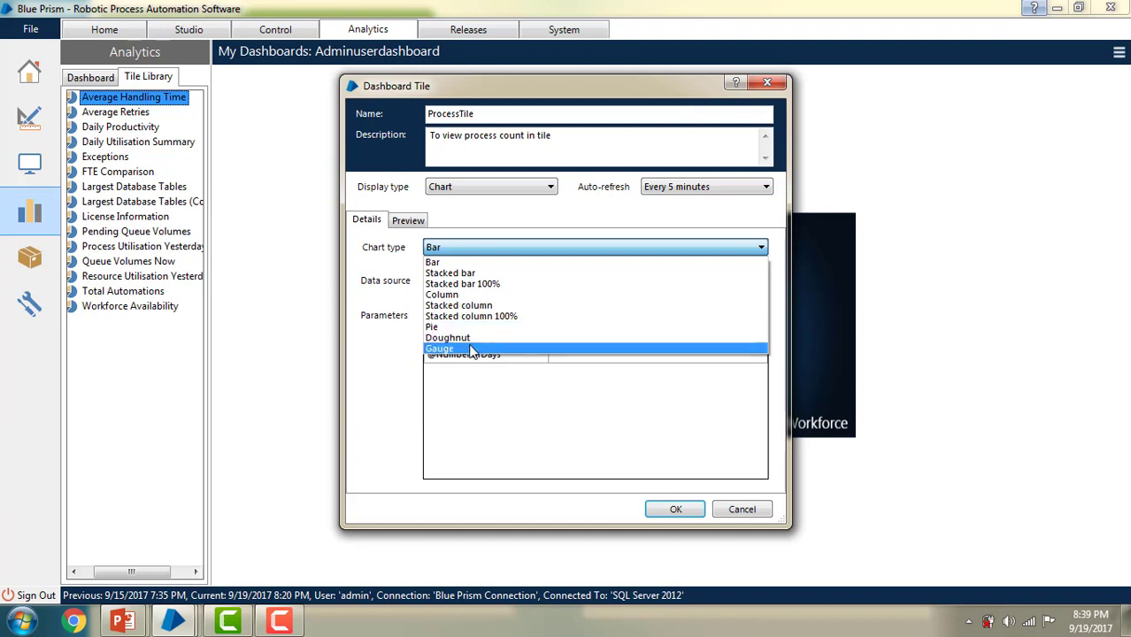
left_click(431, 264)
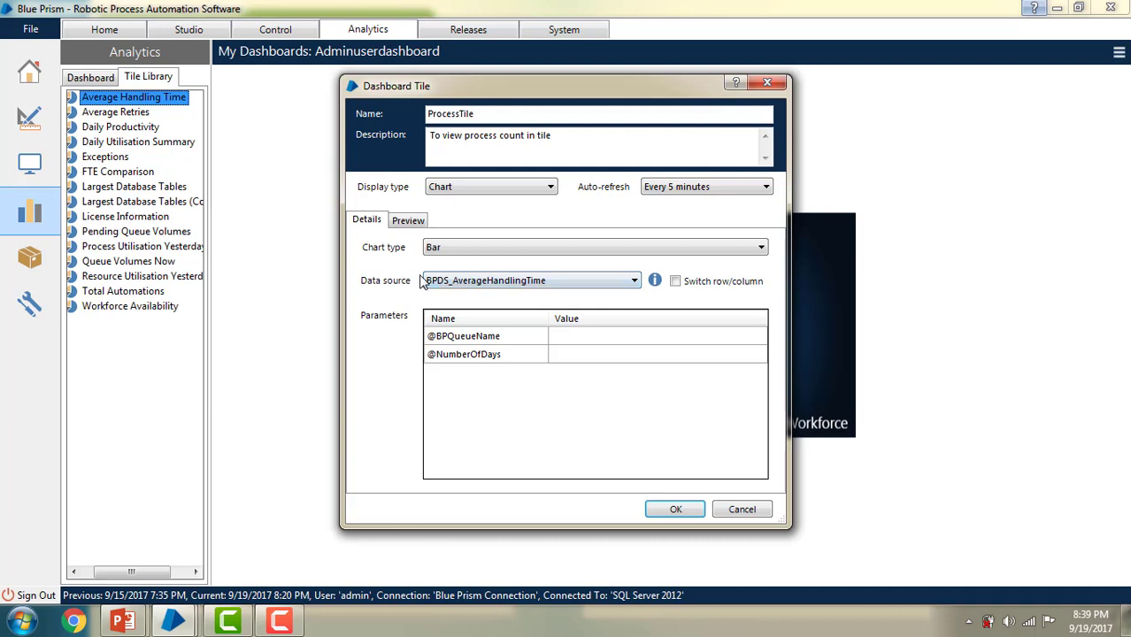
left_click(452, 281)
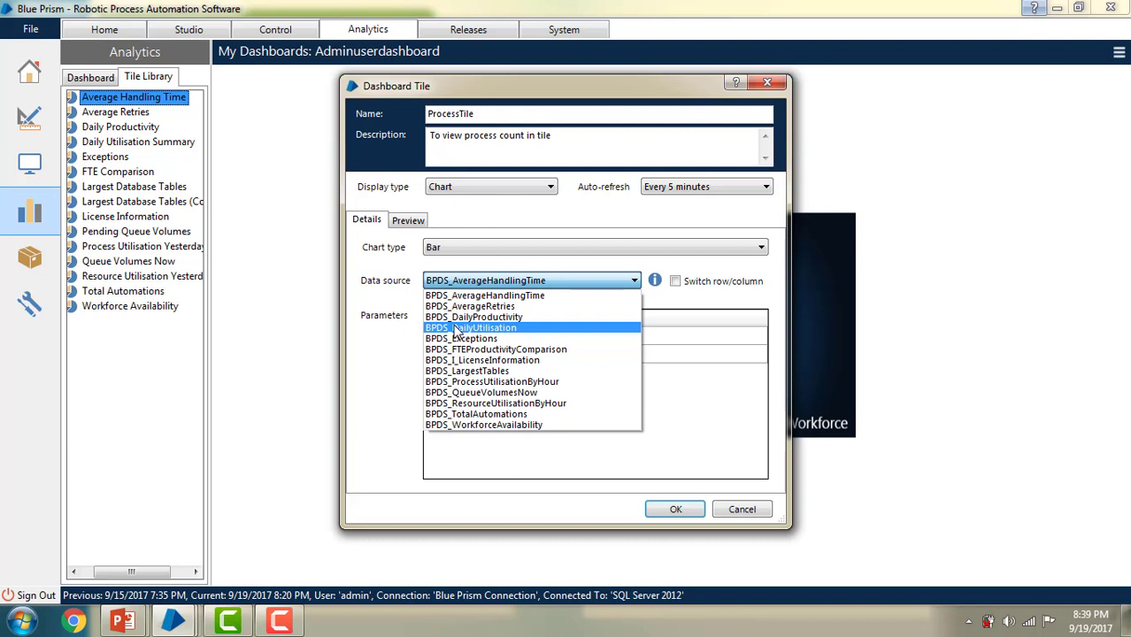
Step: Launch SSMS with ssms and connect to the local MSSQLSERVER2012 instance, expanding its Databases
key("super+r")
type("ssms")
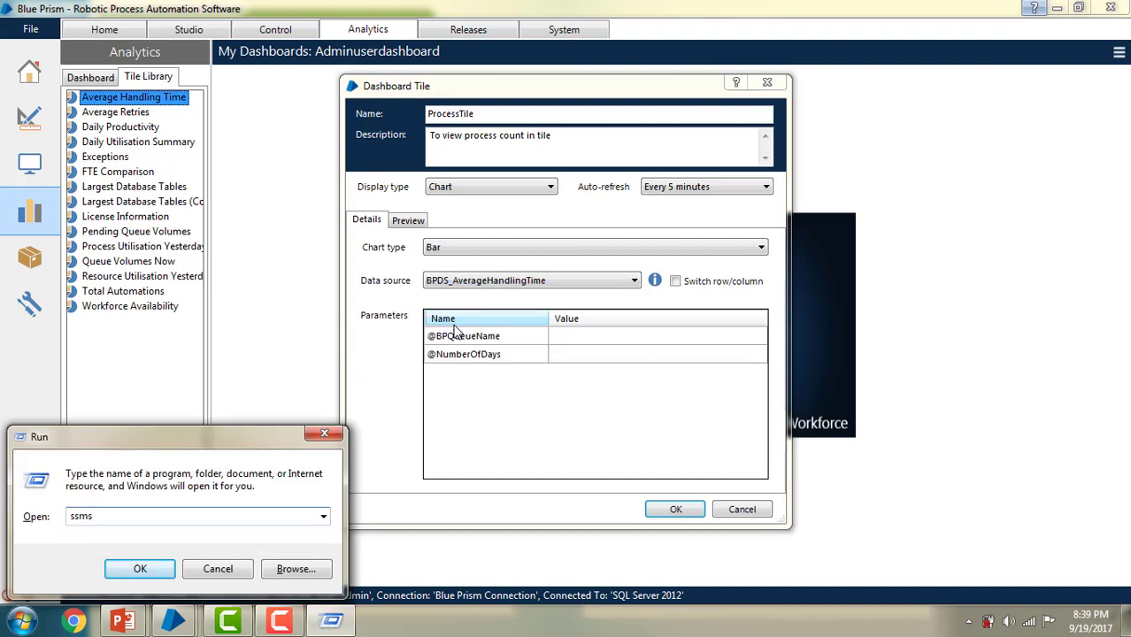
key("Return")
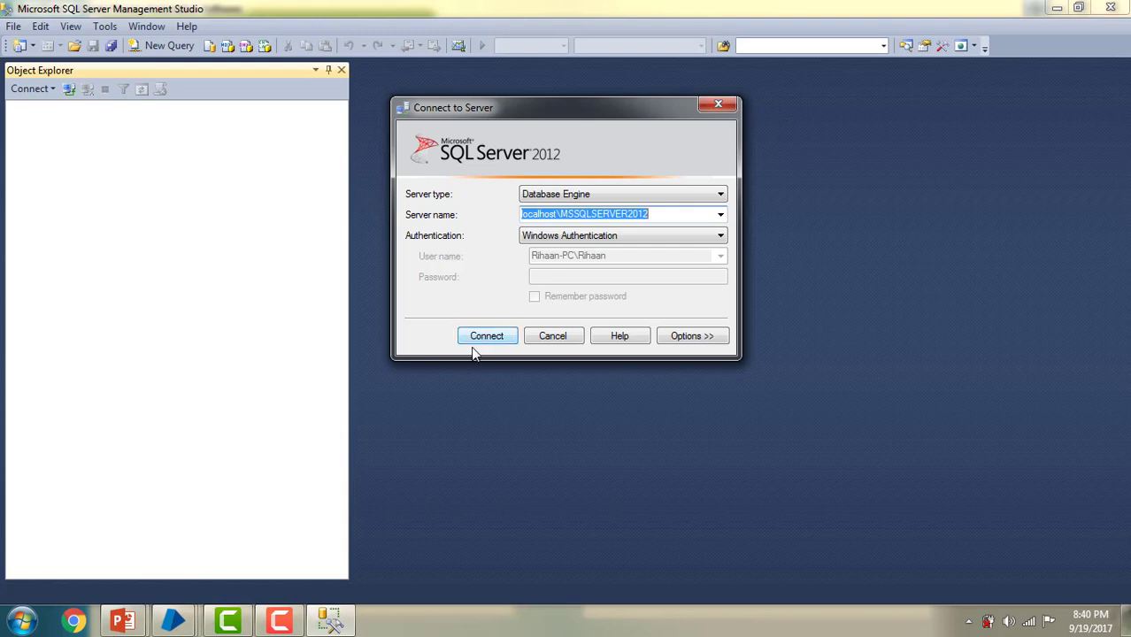
left_click(480, 339)
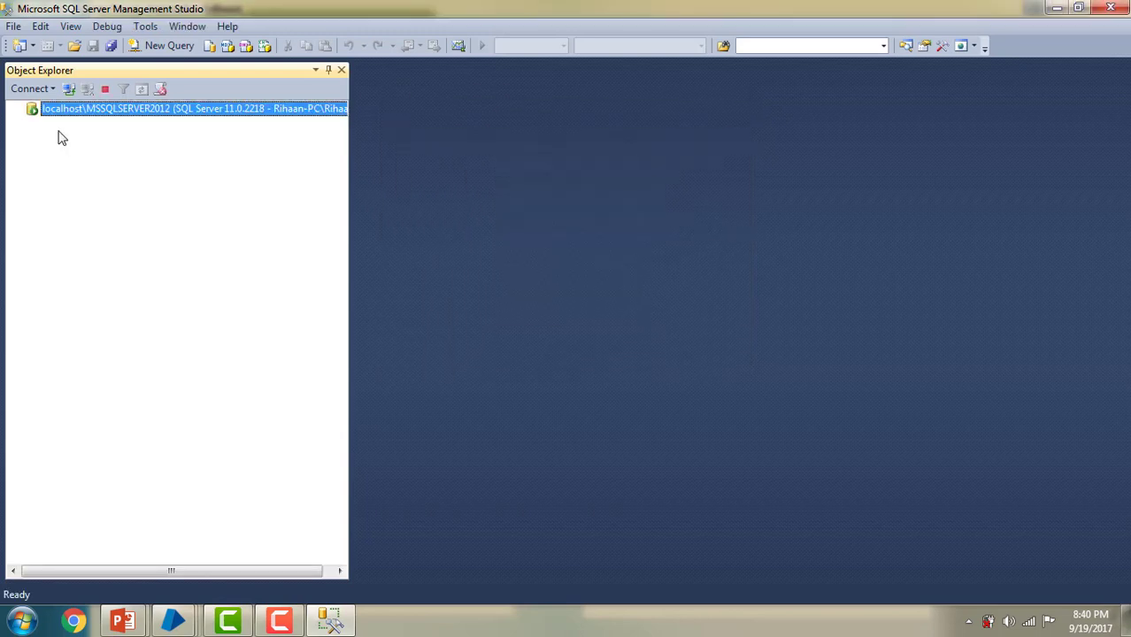
left_click(32, 125)
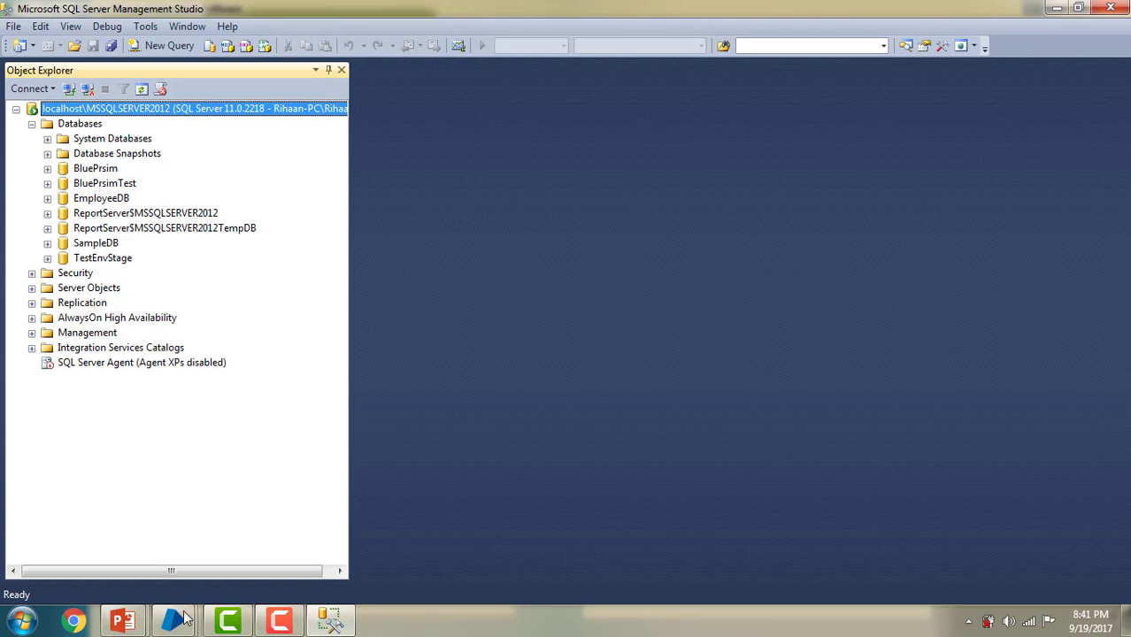
left_click(221, 560)
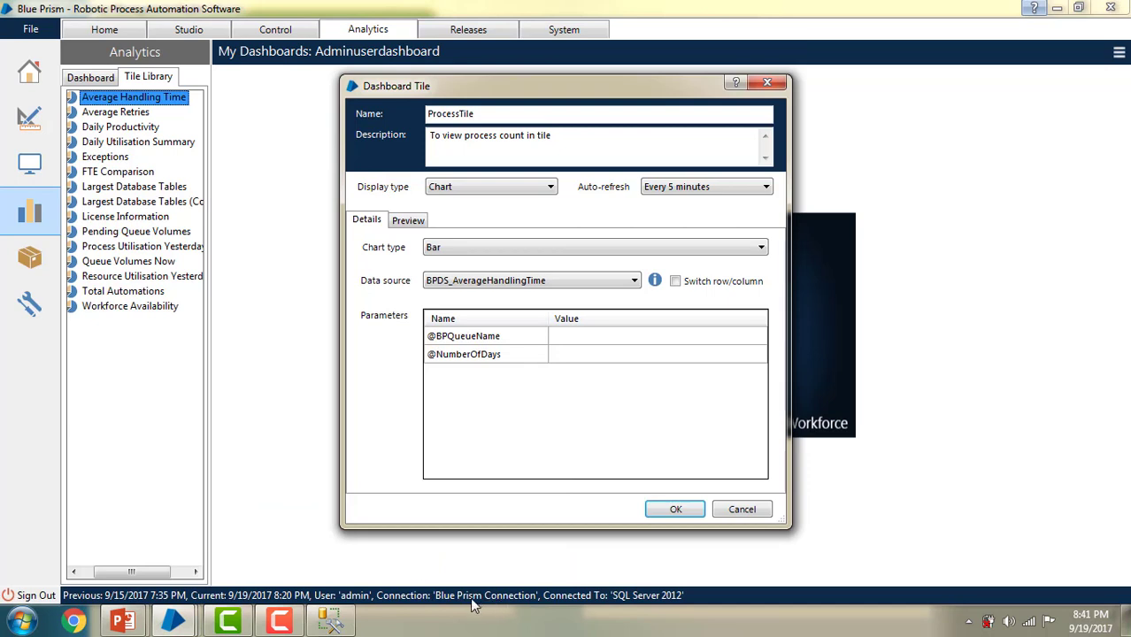
Step: Start another Blue Prism window and confirm its connection uses database BluePrsimTest
mouse_move(177, 621)
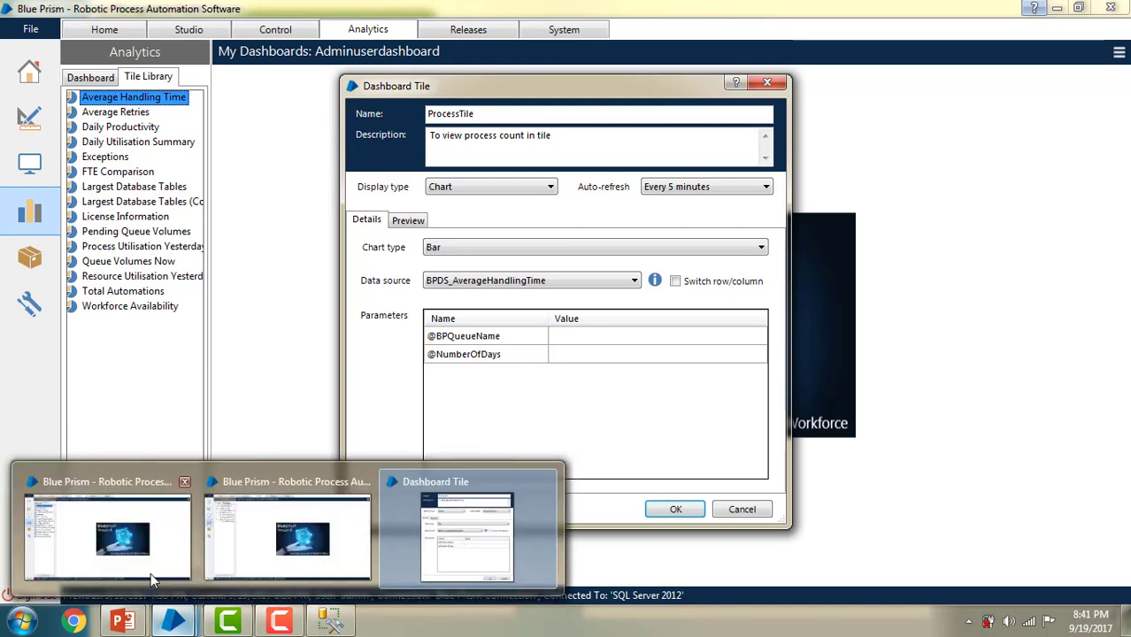
right_click(174, 622)
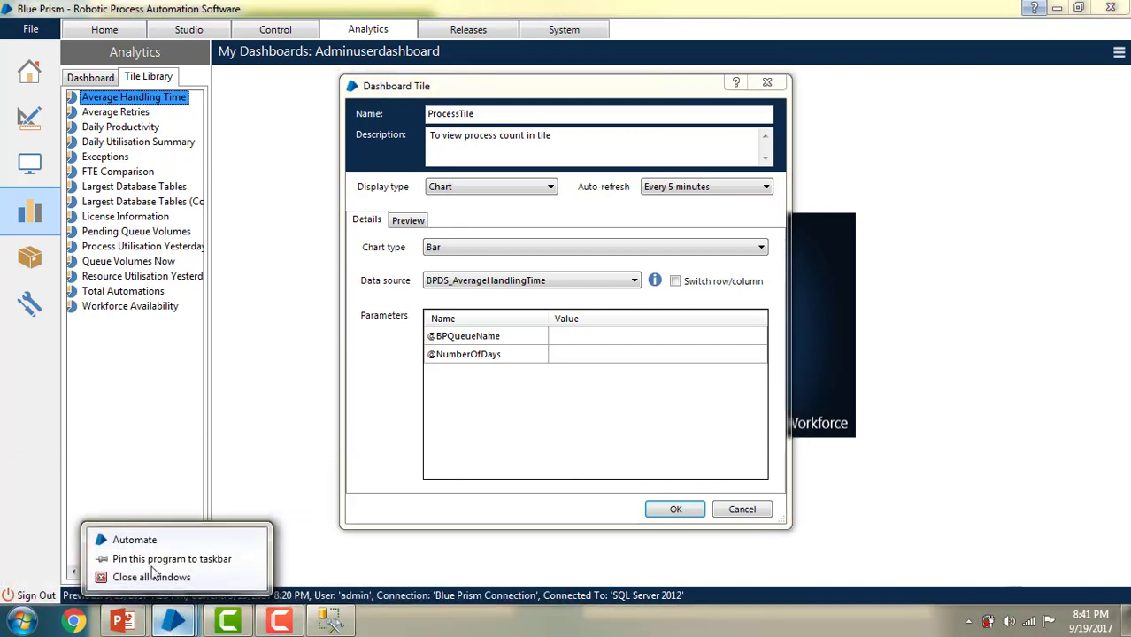
left_click(110, 539)
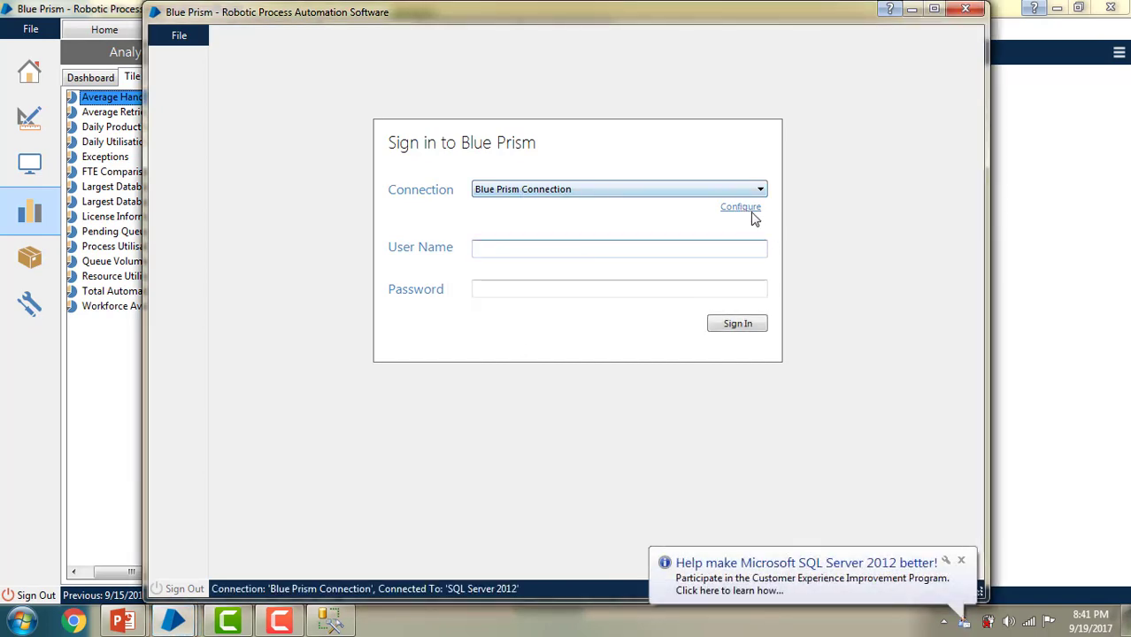
left_click(742, 209)
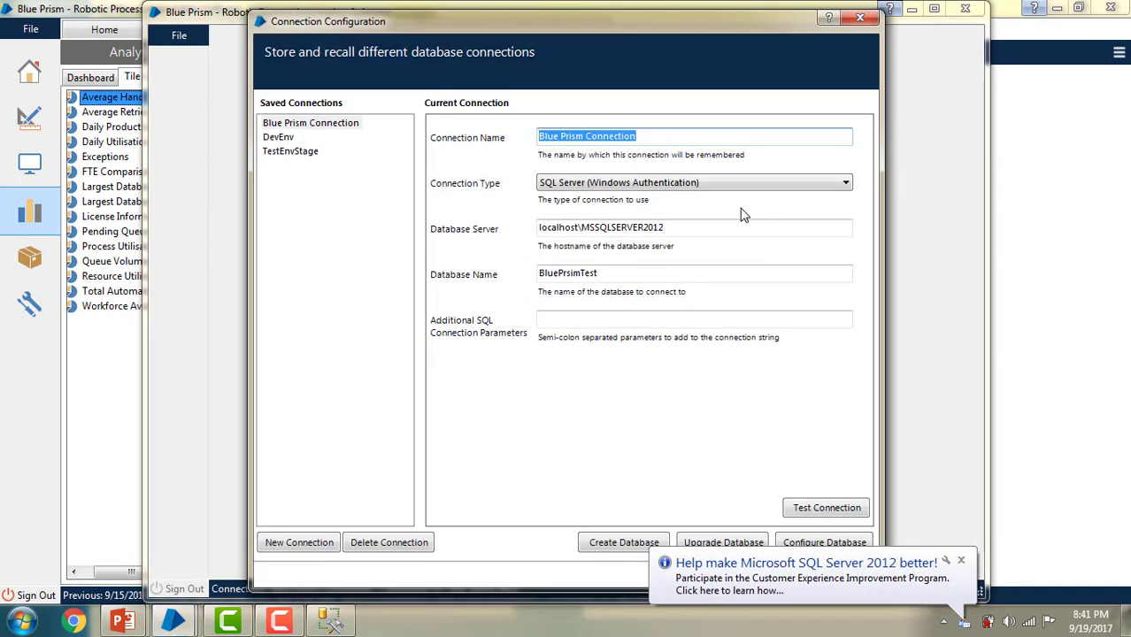
double_click(623, 274)
left_click(602, 275)
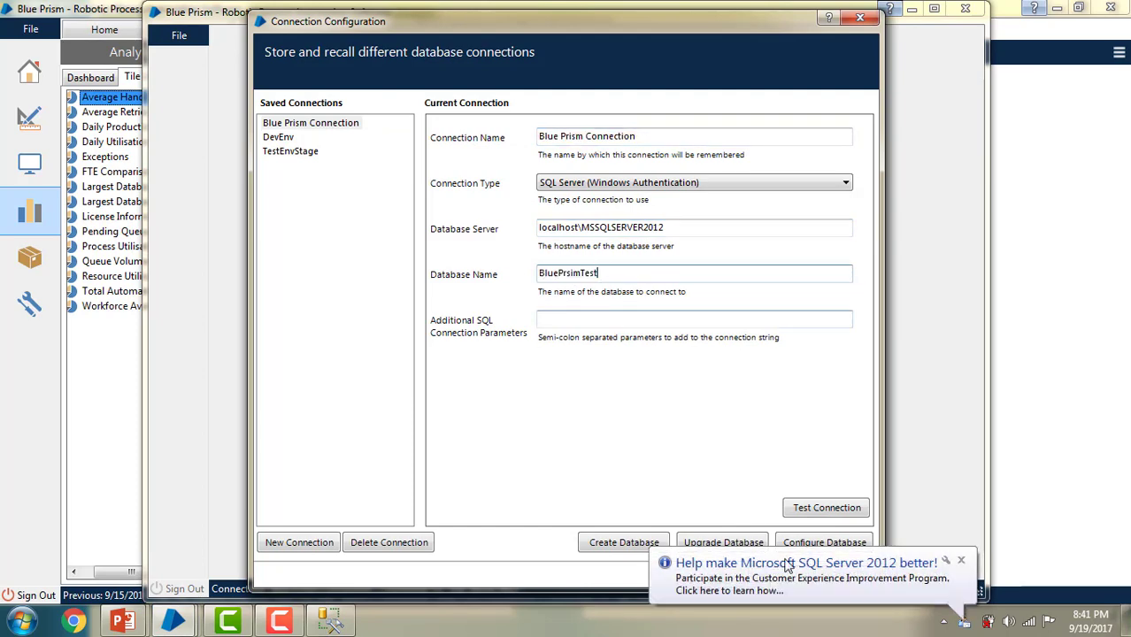
left_click(860, 17)
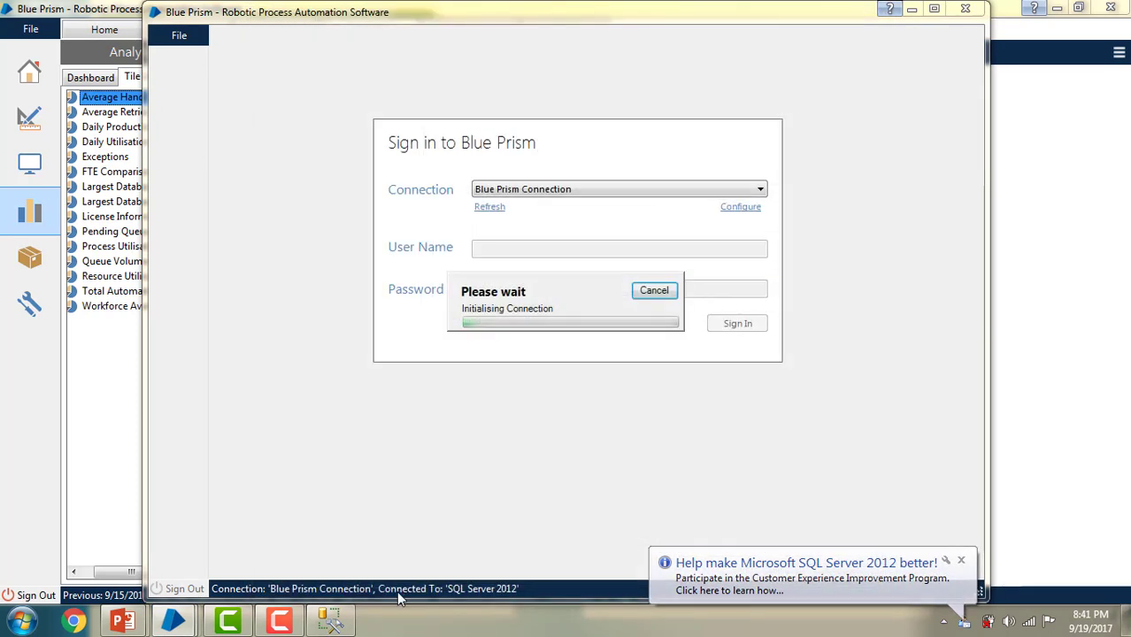
left_click(332, 621)
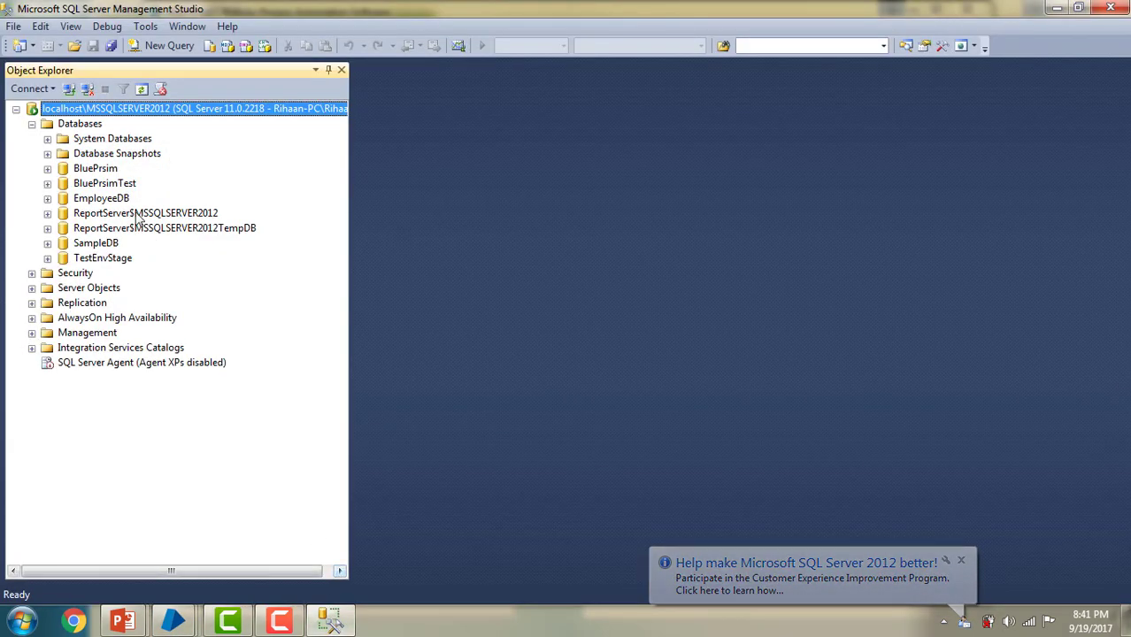
Step: Compare BluePrsimTest's BPDS_ stored procedures in SSMS with the tile's Data source list
left_click(48, 184)
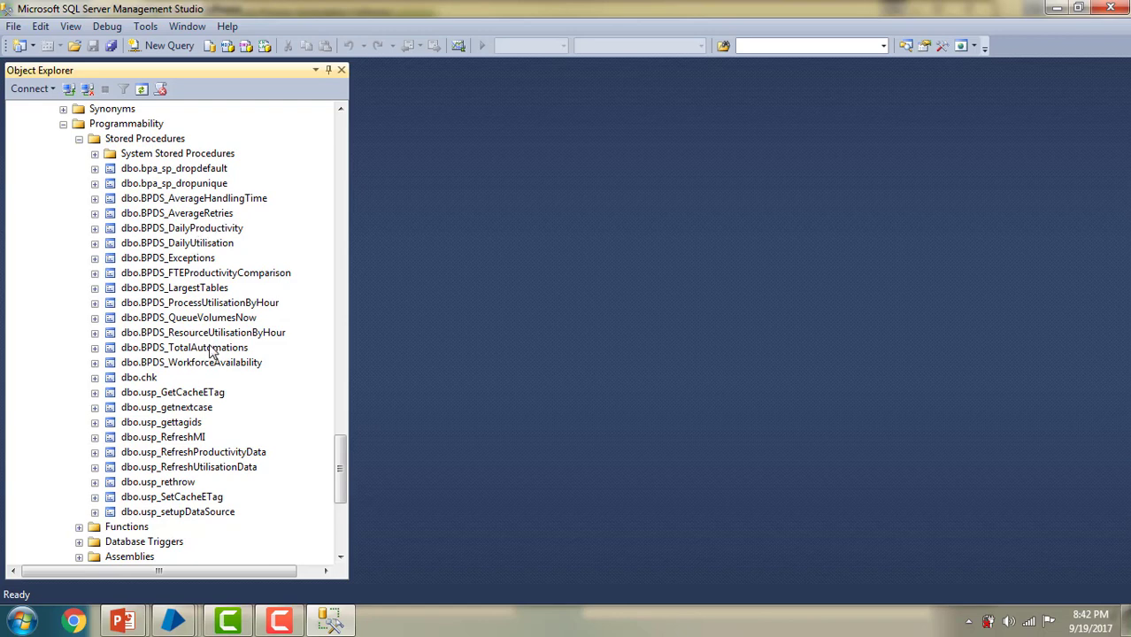
mouse_move(176, 620)
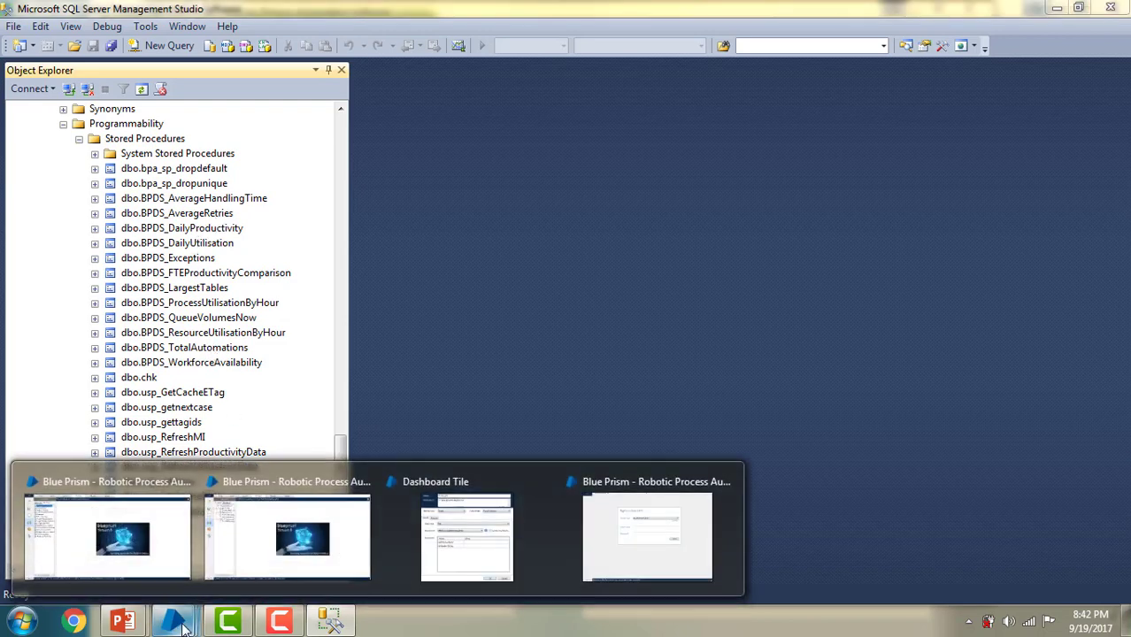
left_click(328, 555)
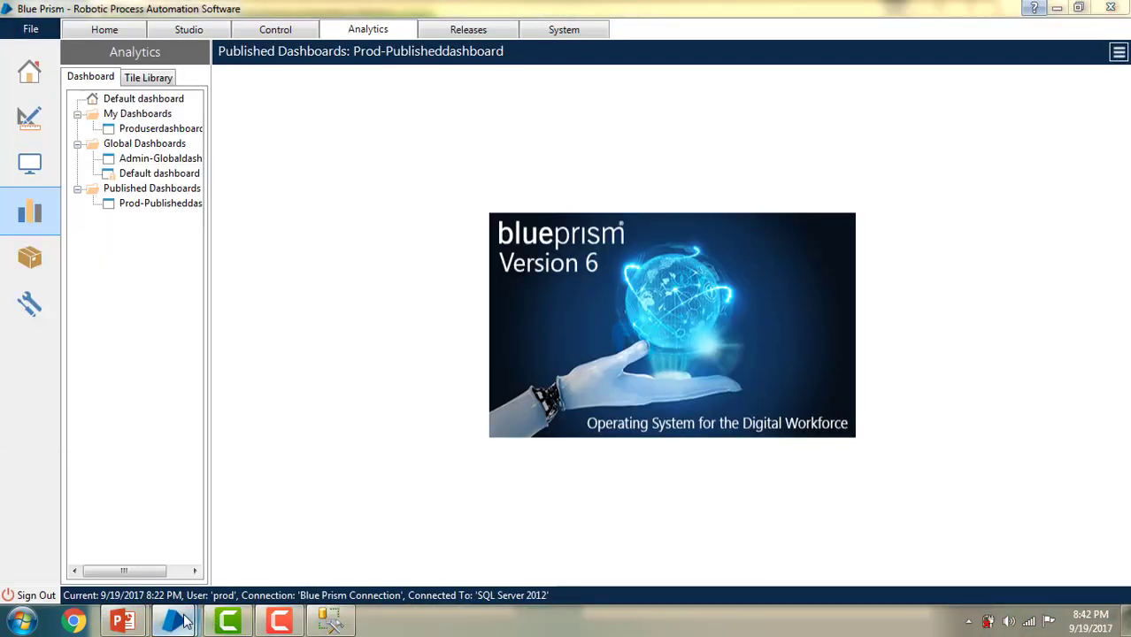
left_click(475, 546)
left_click(487, 282)
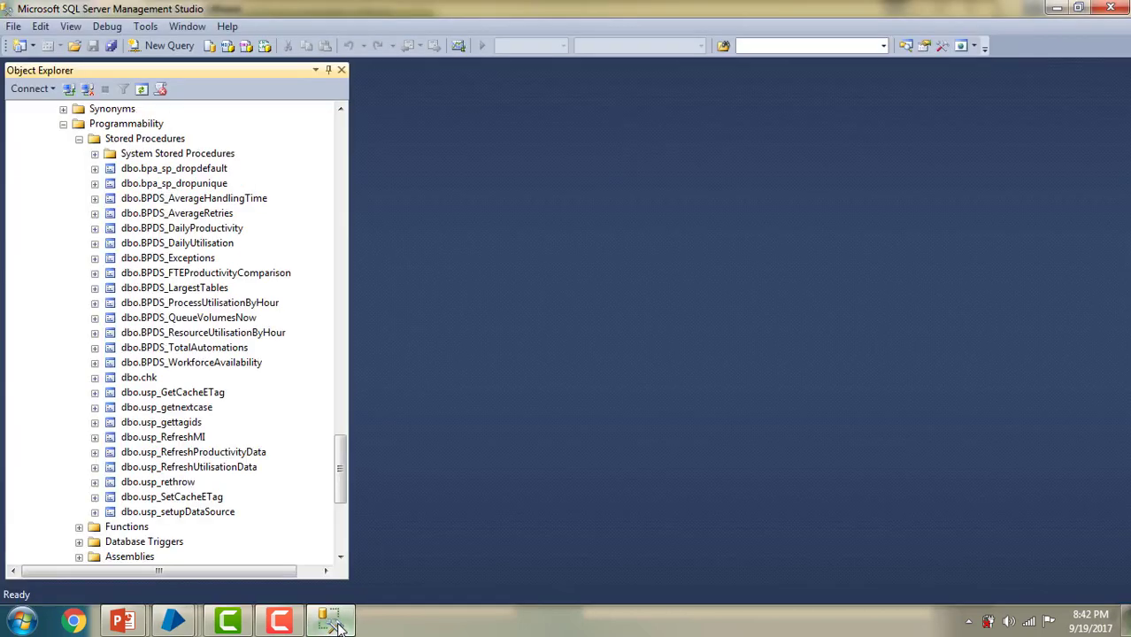
left_click(329, 620)
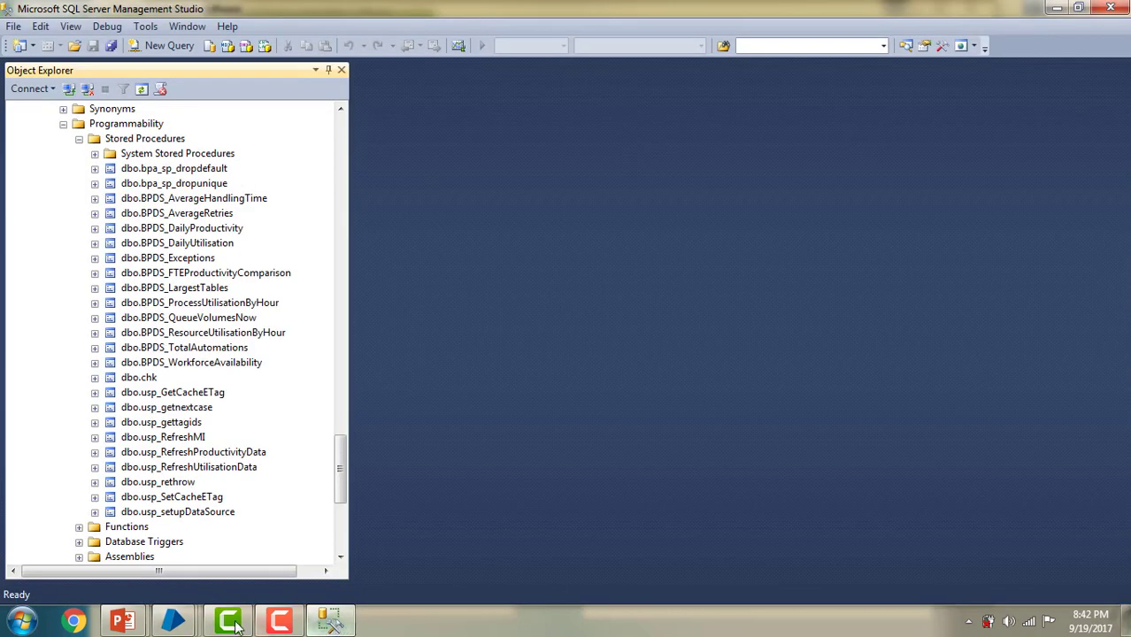
mouse_move(176, 624)
left_click(475, 543)
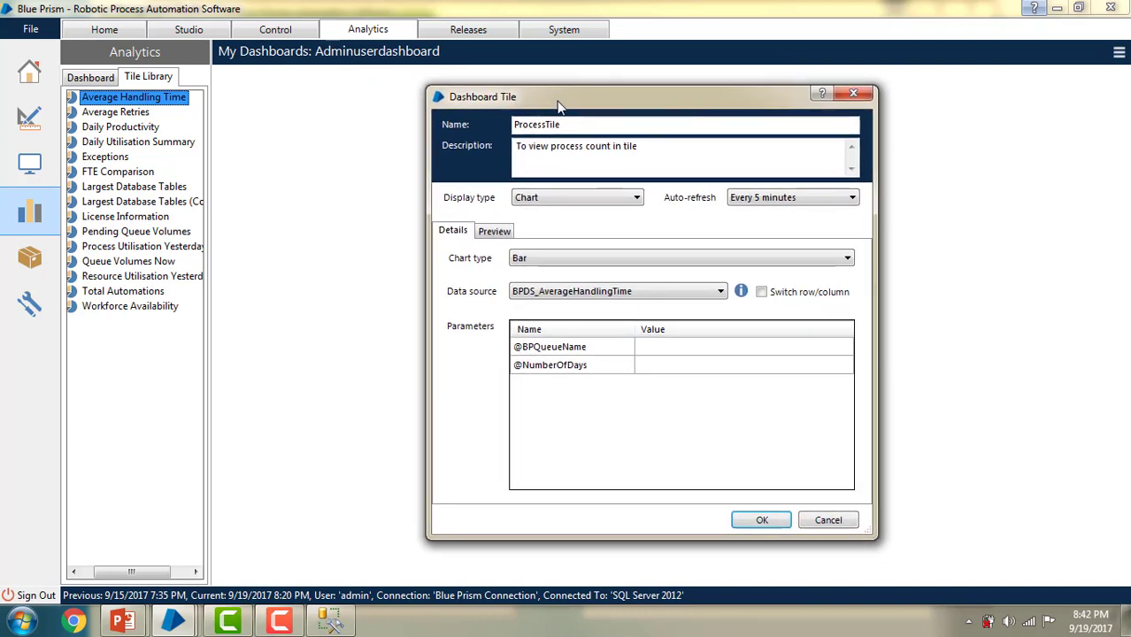
left_click(329, 621)
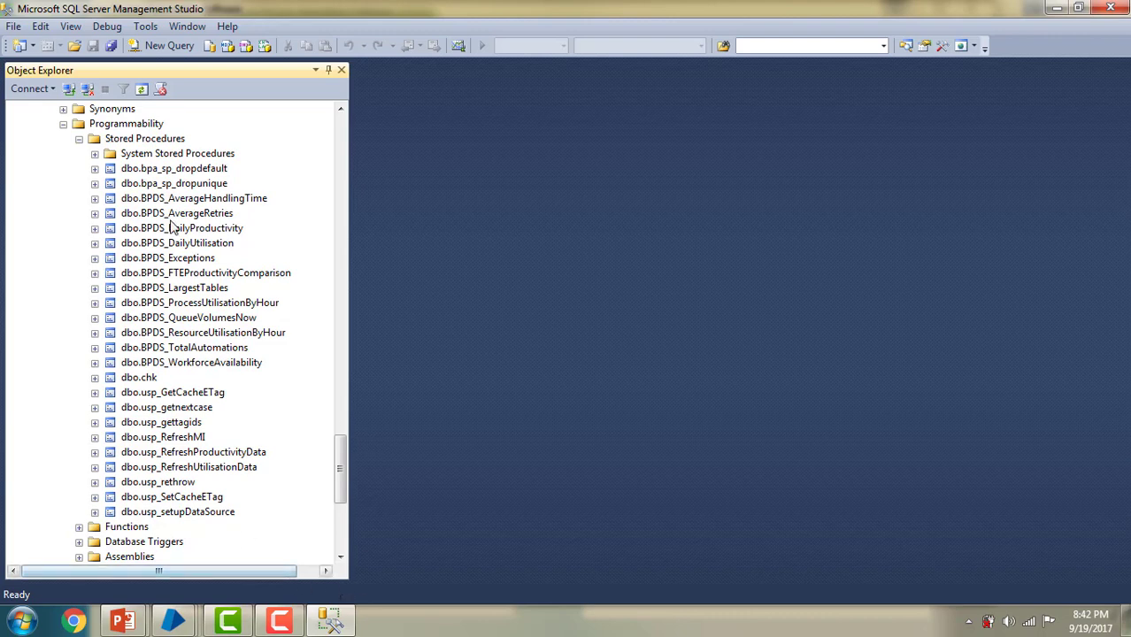
mouse_move(184, 624)
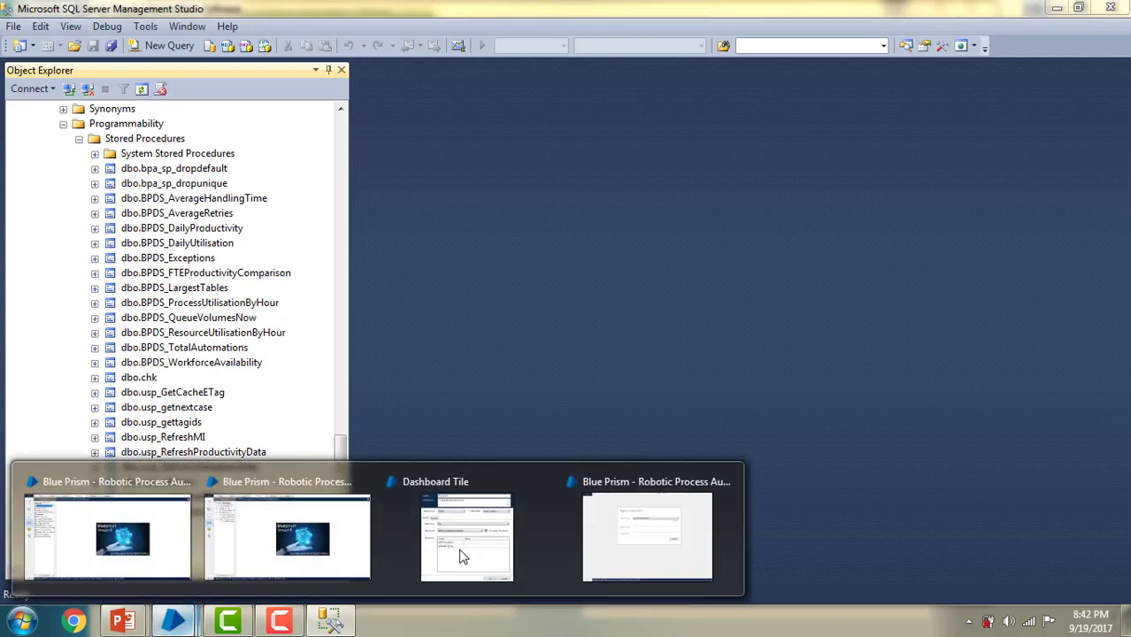
left_click(456, 533)
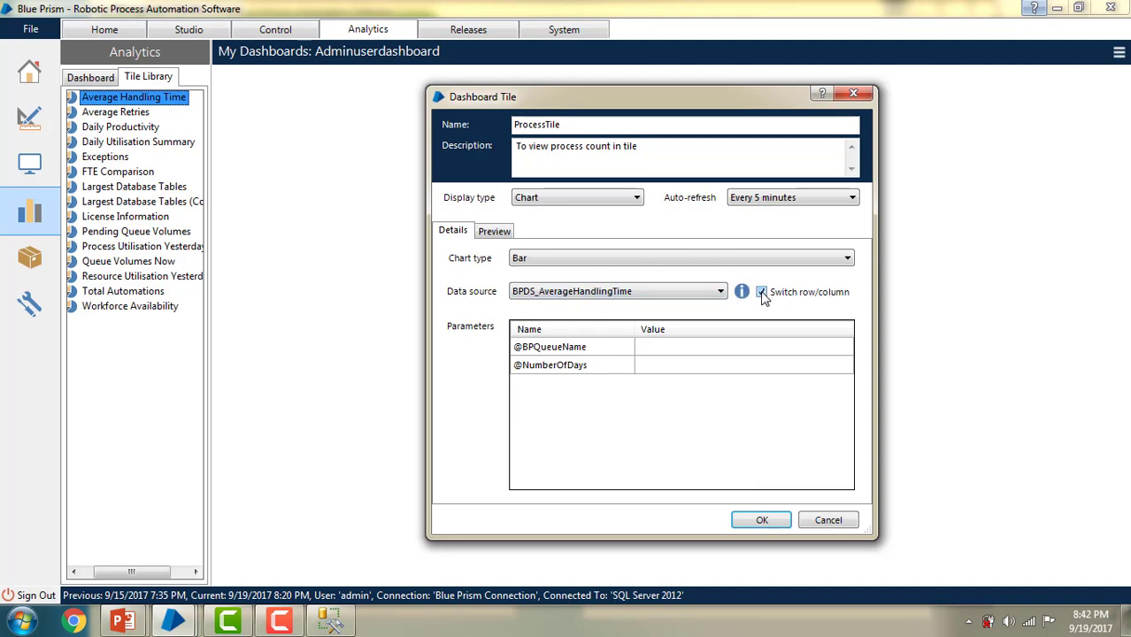
Step: Turn off Switch row/column, choose BPDS_DailyProductivity as data source, and save ProcessTile
left_click(763, 293)
left_click(646, 292)
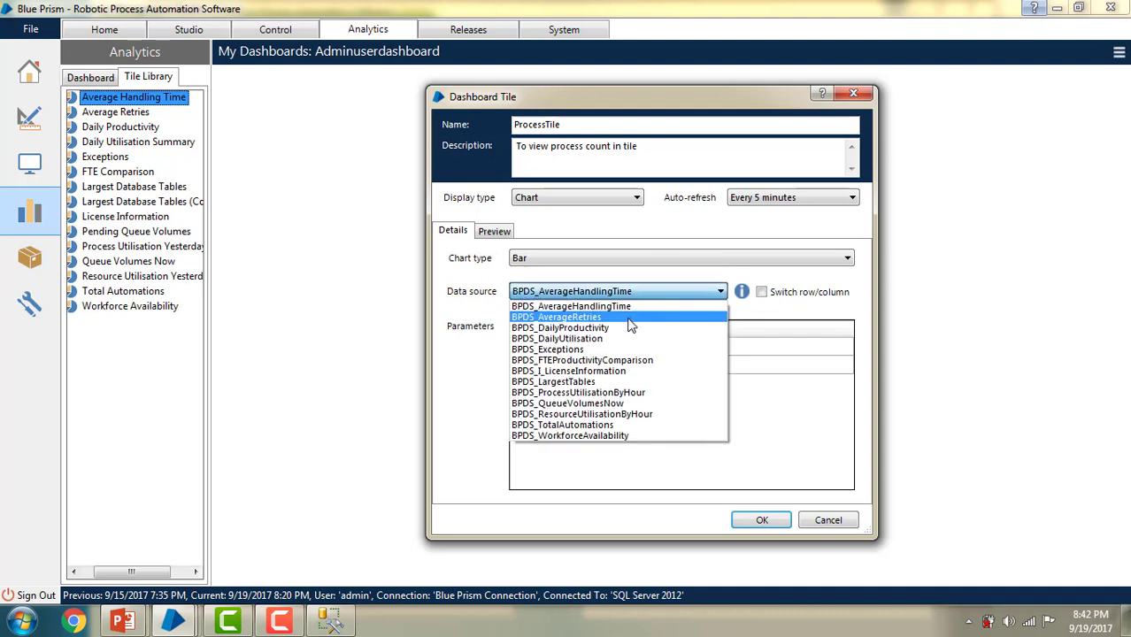
left_click(630, 328)
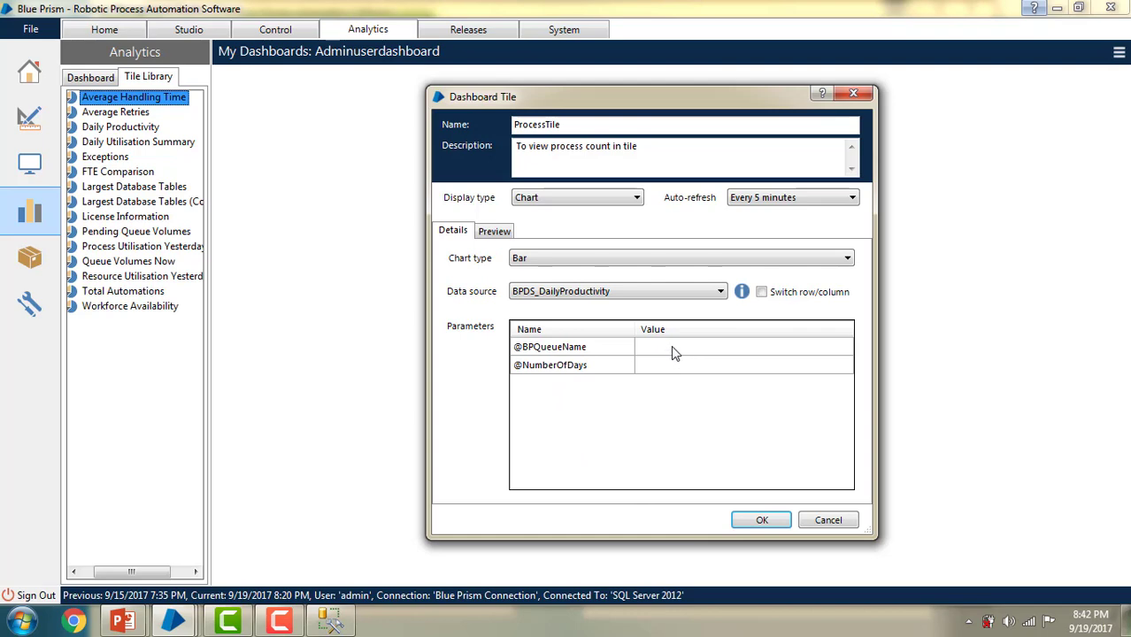
left_click(762, 521)
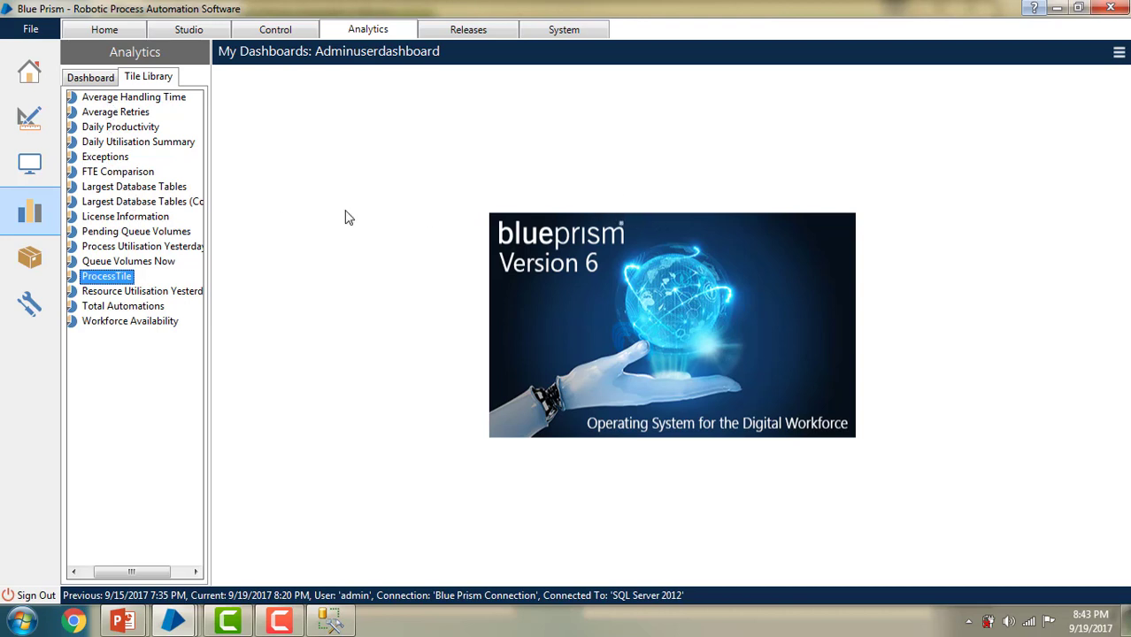
Step: Put Adminuserdashboard in edit mode and drag the Largest Database Tables tile onto it
left_click(134, 187)
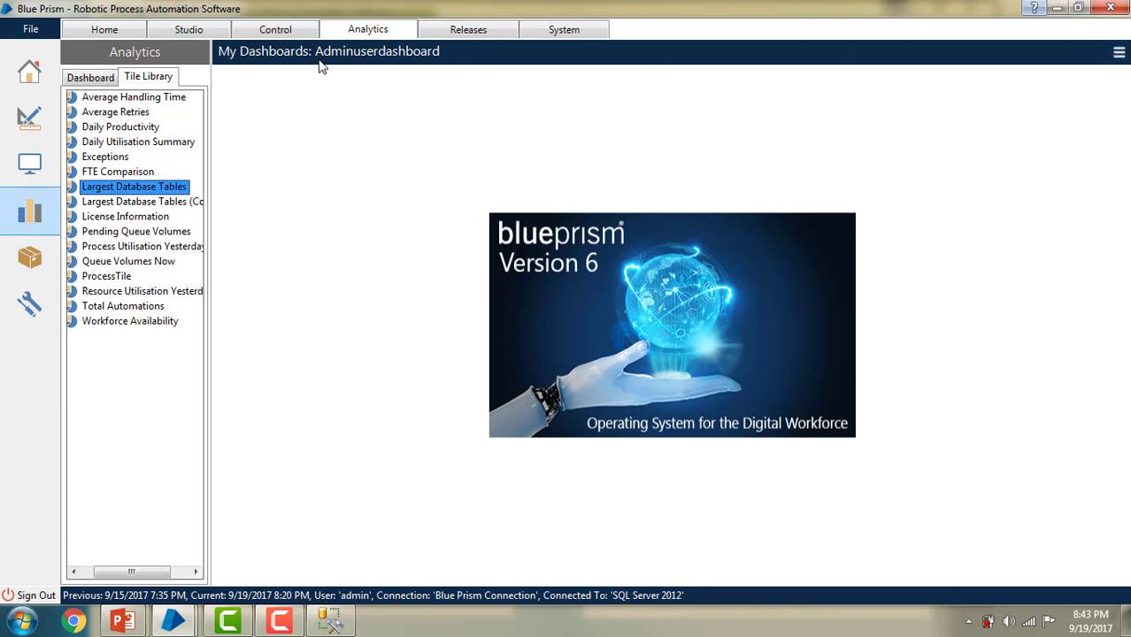
left_click(1120, 53)
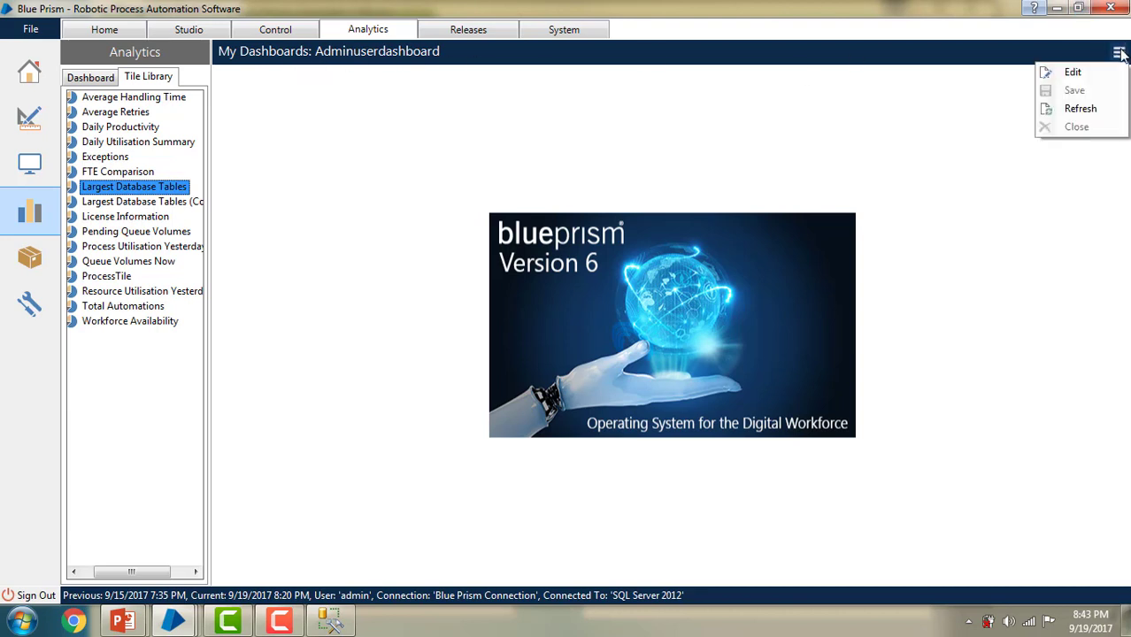
left_click(1076, 73)
left_click_drag(104, 193, 589, 300)
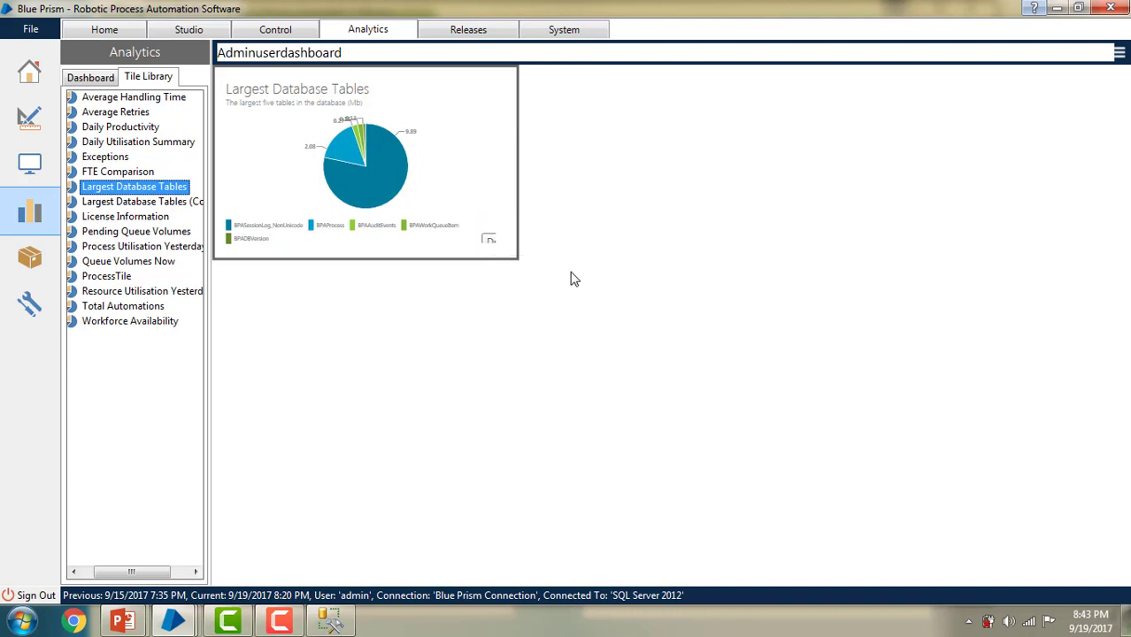
mouse_move(329, 156)
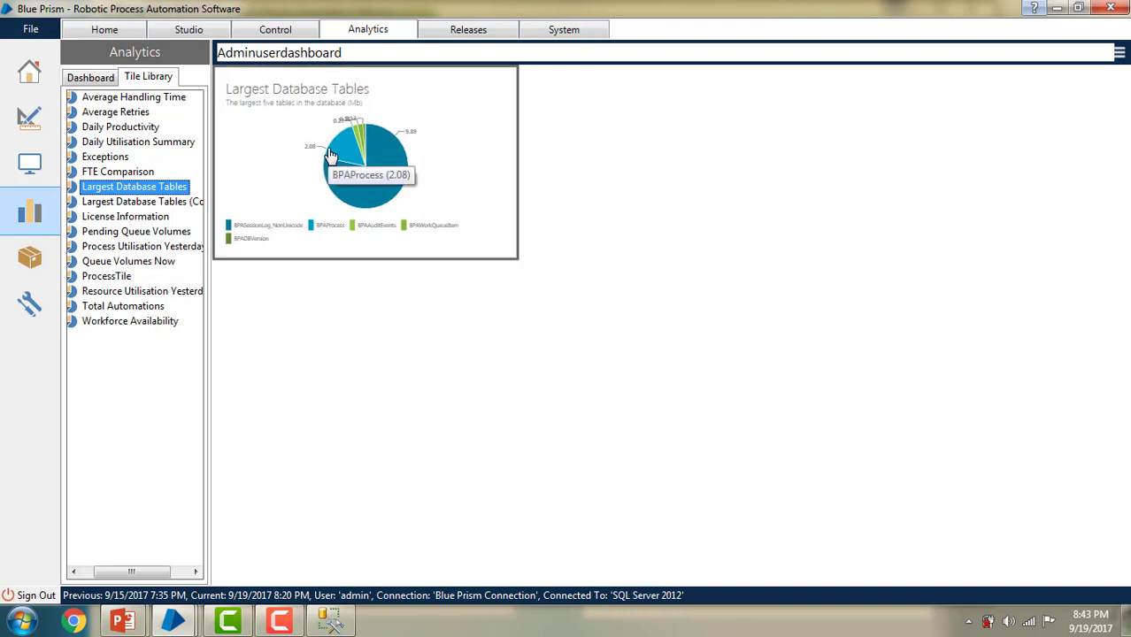
Step: Try resizing the Largest Database Tables tile to Medium and Large, then remove it
right_click(434, 191)
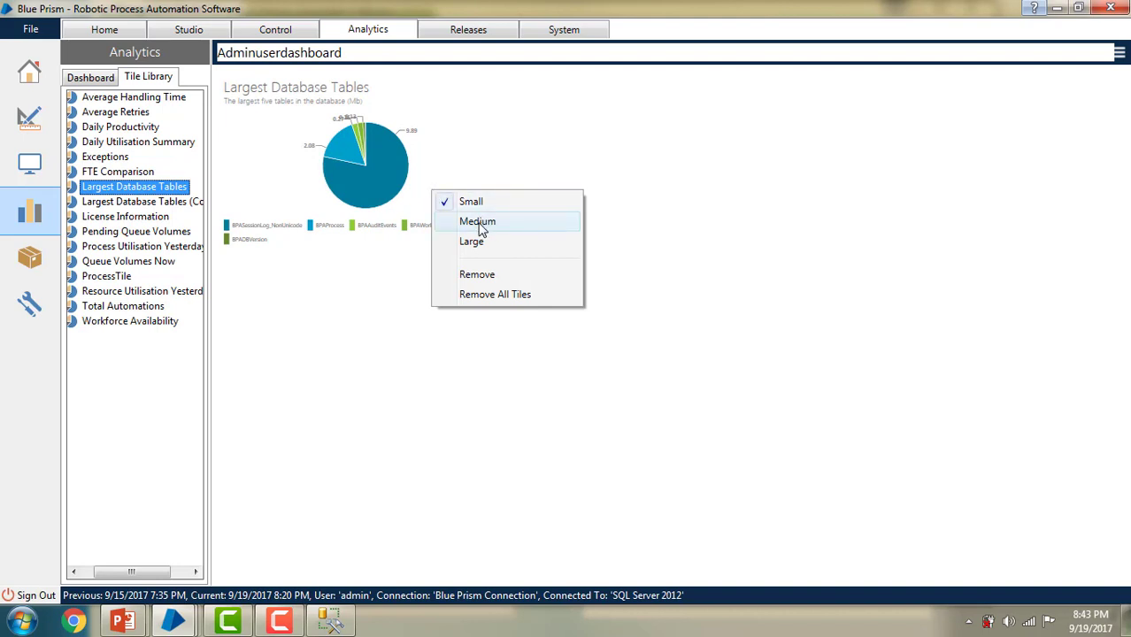
left_click(478, 222)
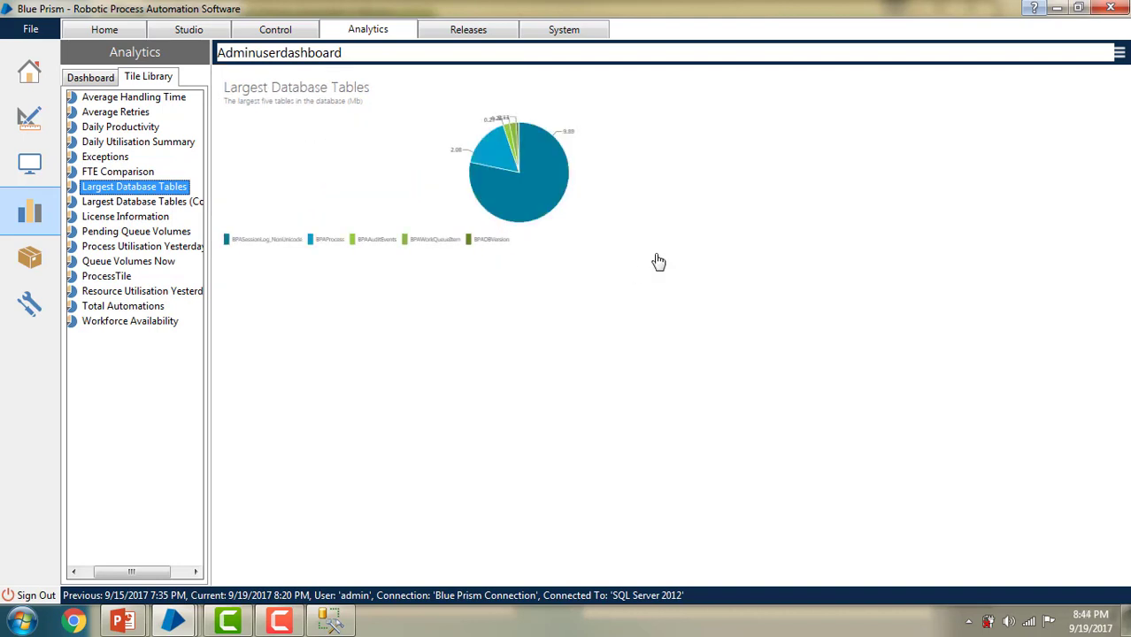
right_click(538, 180)
left_click(577, 224)
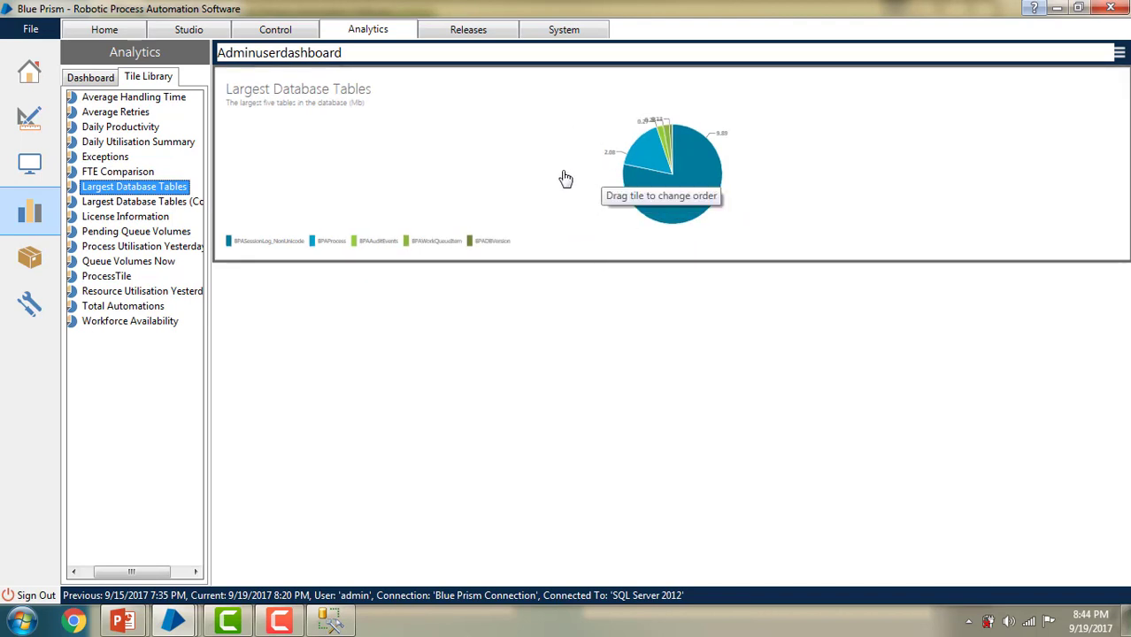
right_click(363, 149)
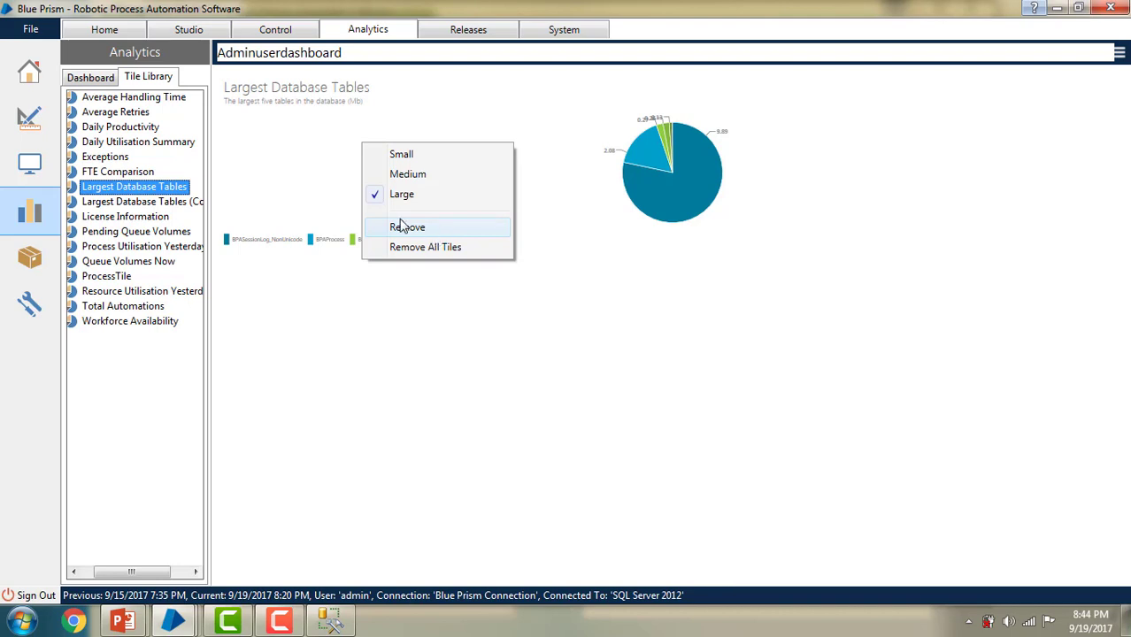
left_click(416, 230)
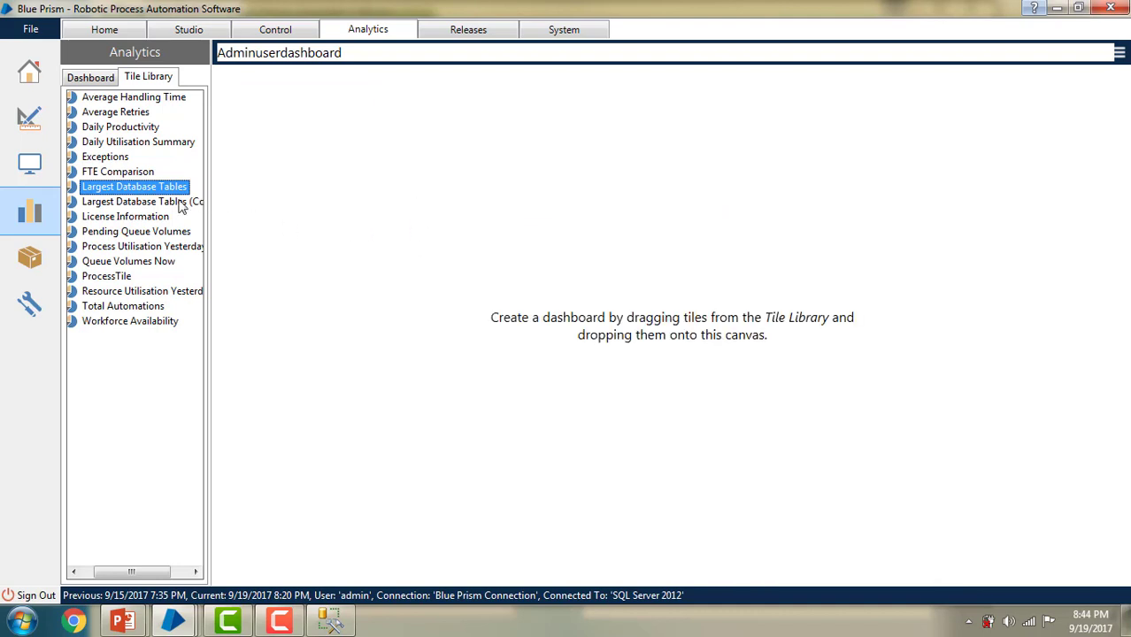
Step: Re-add the Largest Database Tables tile from the library and make it Large
left_click_drag(157, 192, 554, 235)
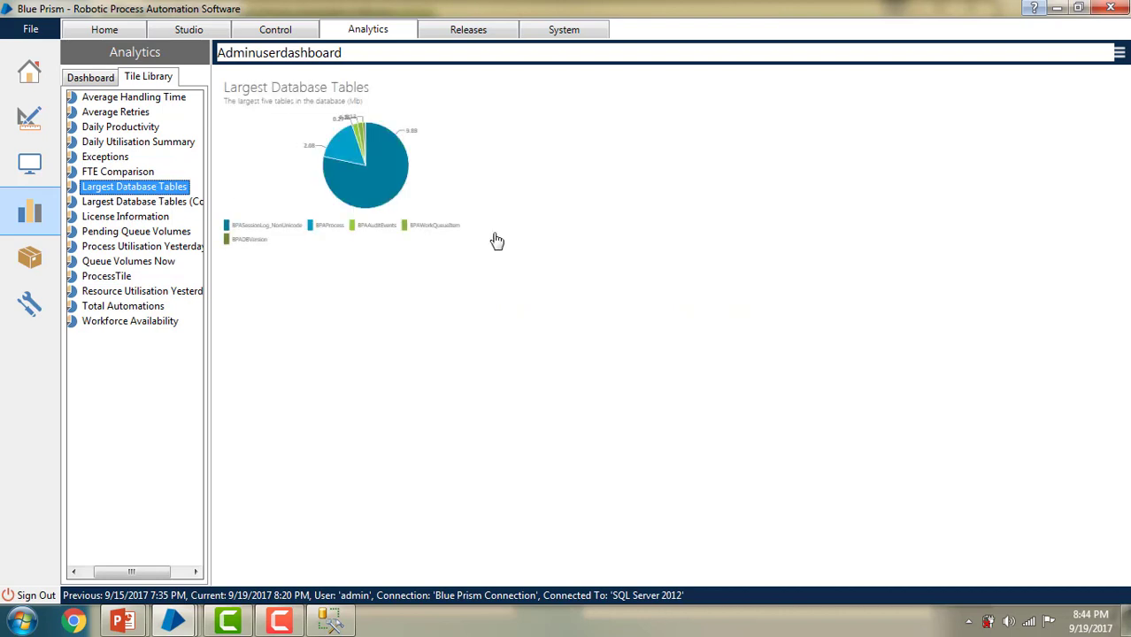
right_click(363, 197)
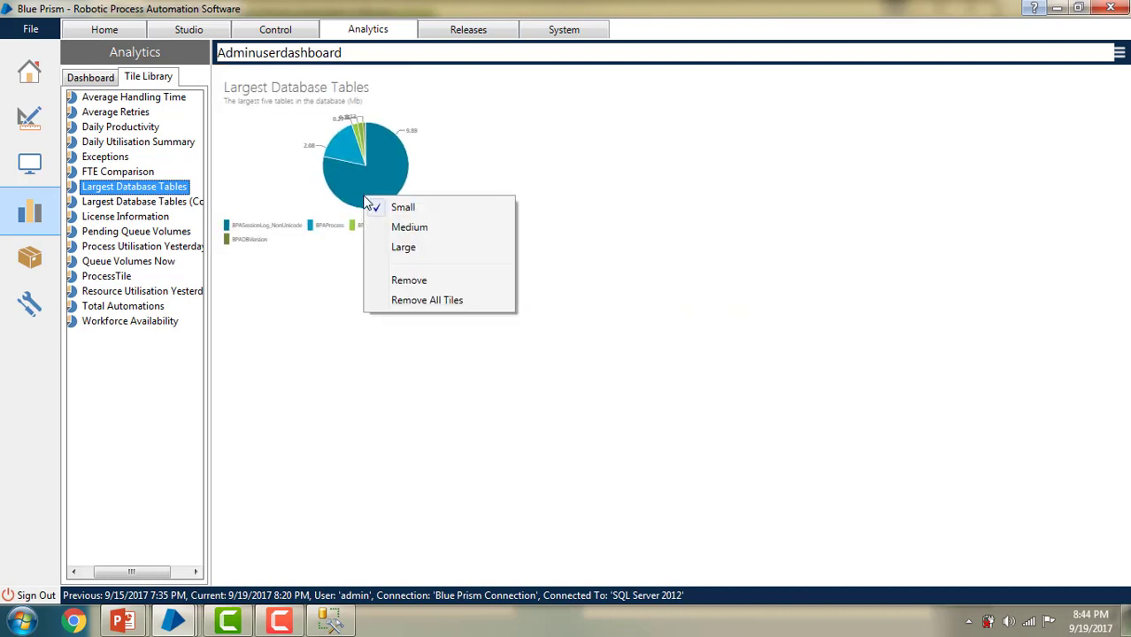
left_click(404, 248)
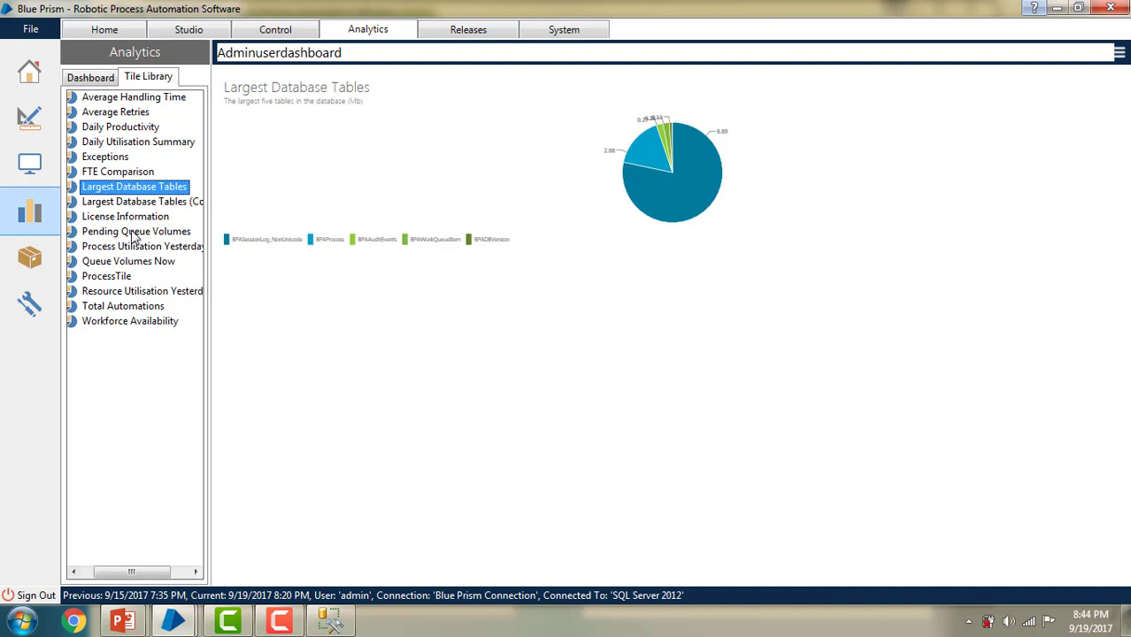
Step: Add the Pending Queue Volumes and Queue Volumes Now tiles, and resize Largest Database Tables to Small
left_click_drag(132, 233, 395, 386)
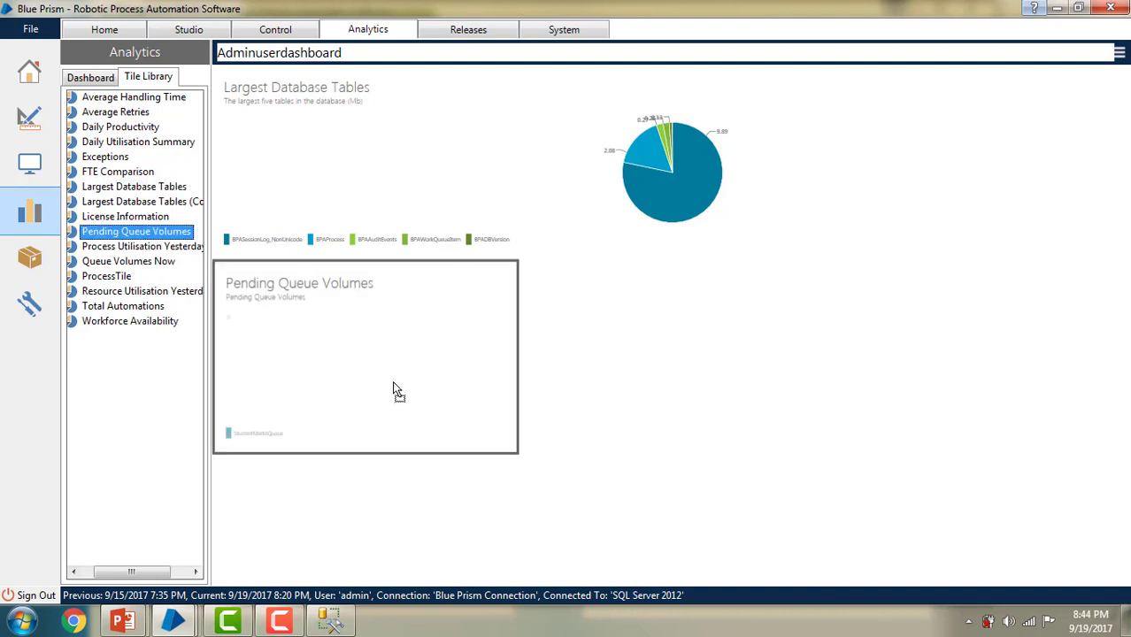
right_click(579, 155)
left_click(620, 167)
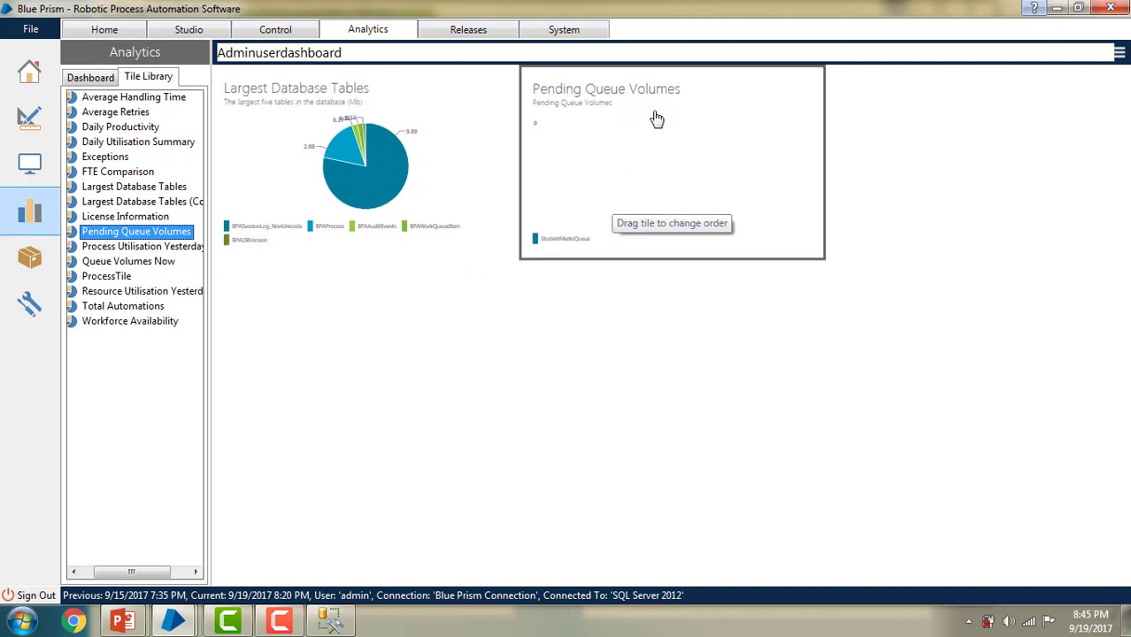
left_click(139, 264)
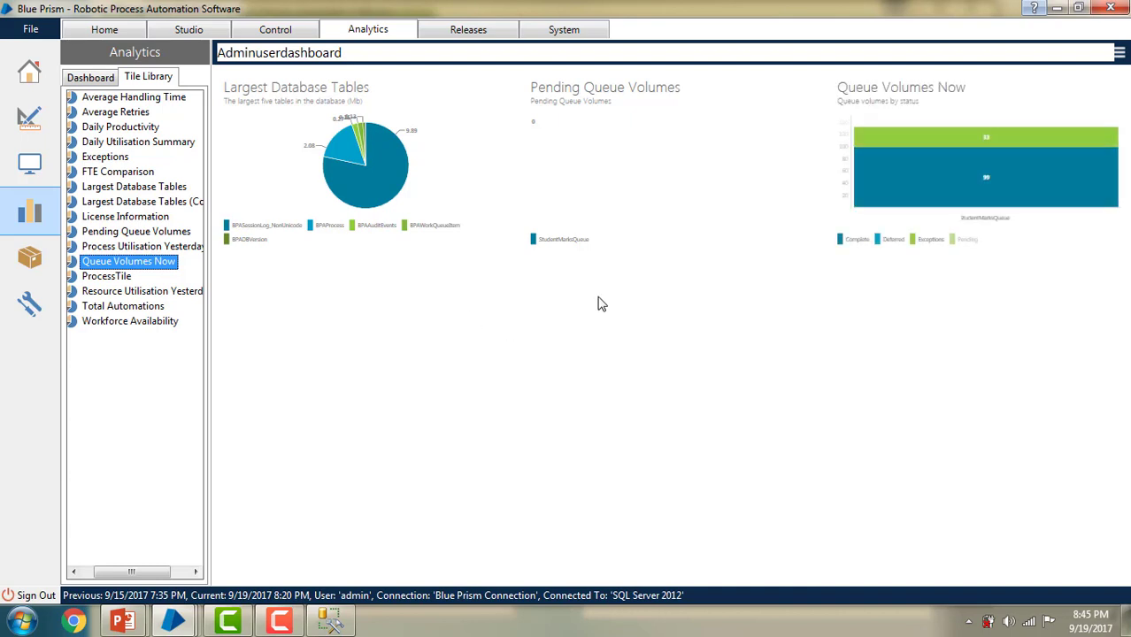
mouse_move(940, 152)
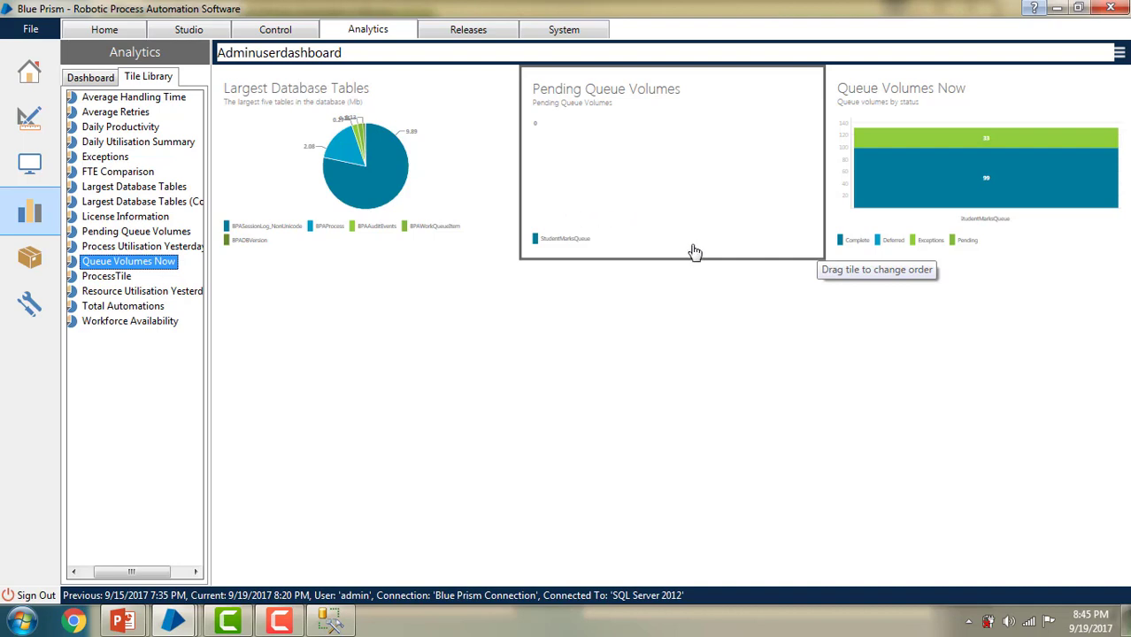
right_click(664, 184)
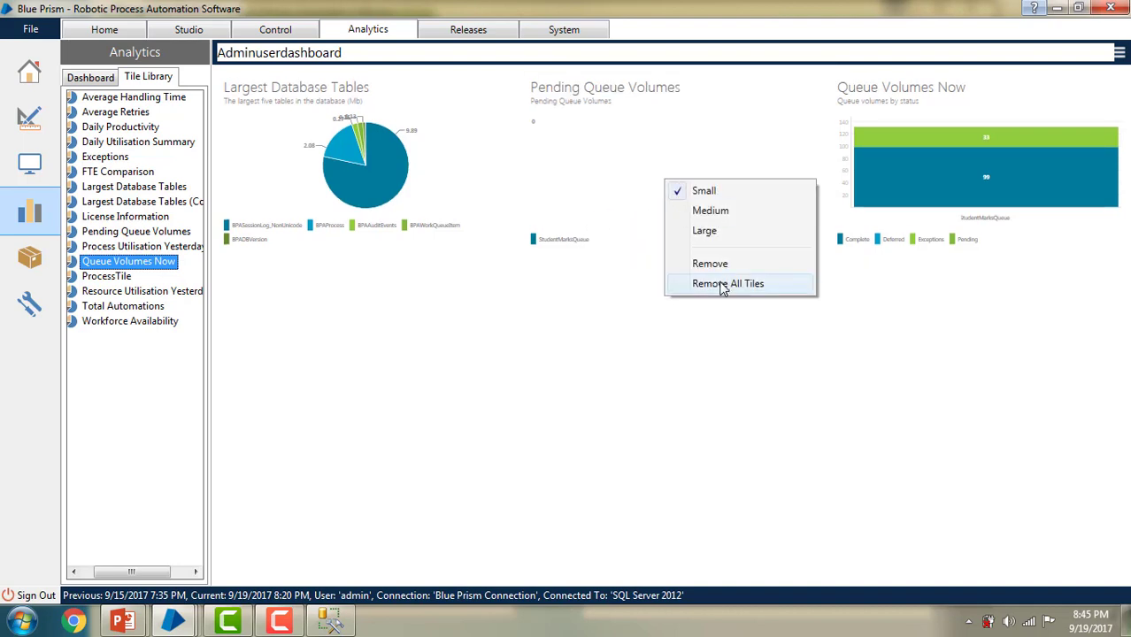
left_click(705, 341)
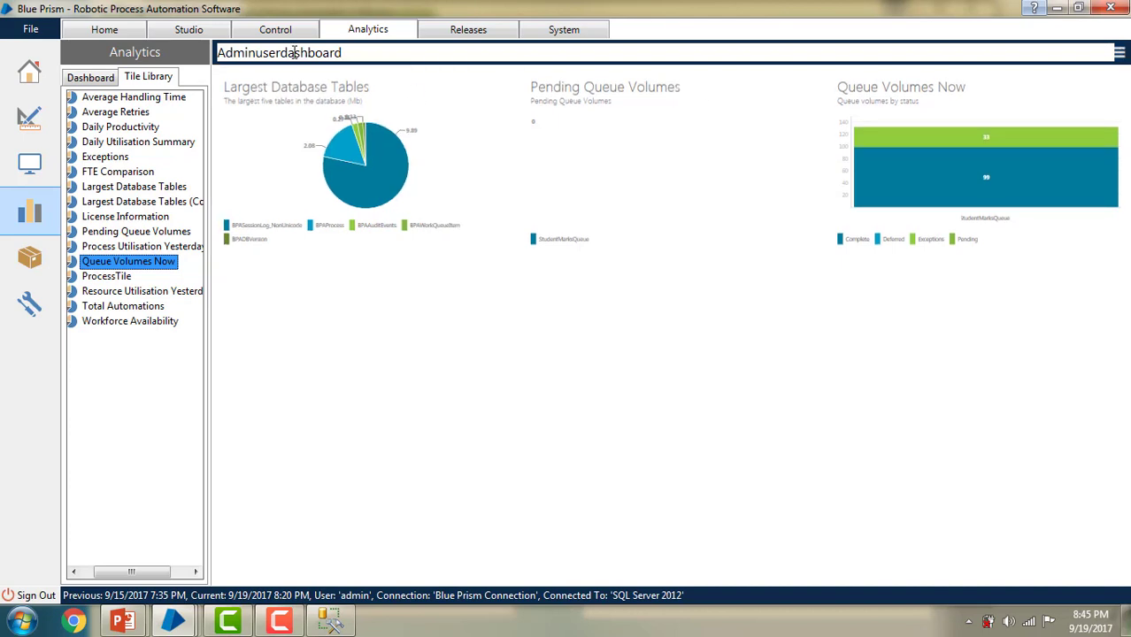
Step: Save Adminuserdashboard from the hamburger menu
left_click_drag(257, 52, 353, 50)
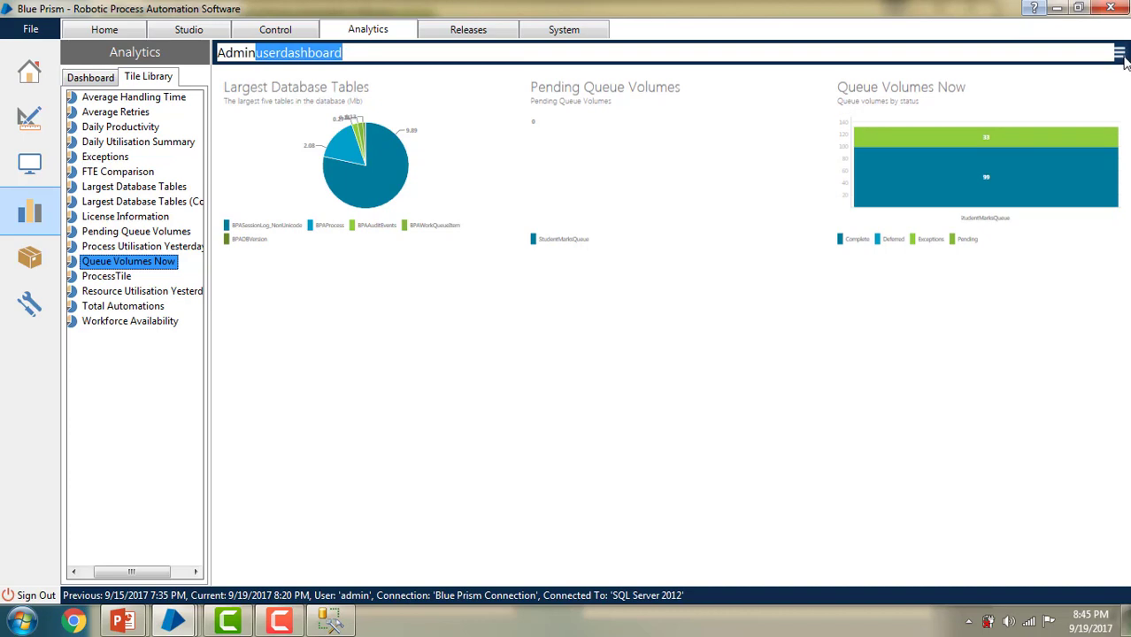
left_click(1119, 54)
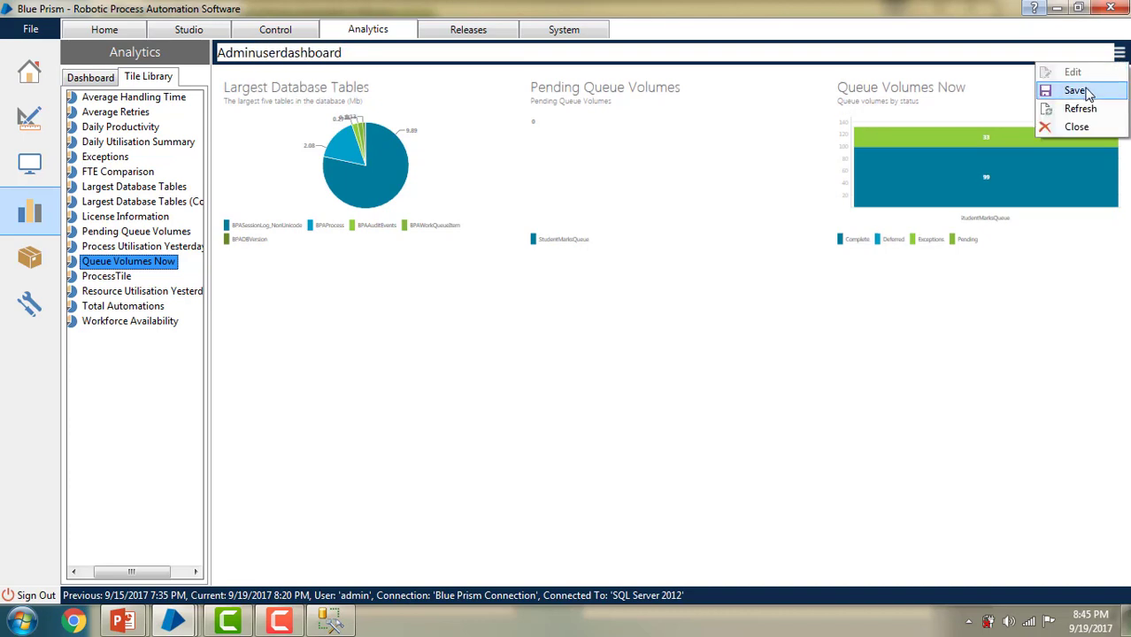
left_click(1076, 90)
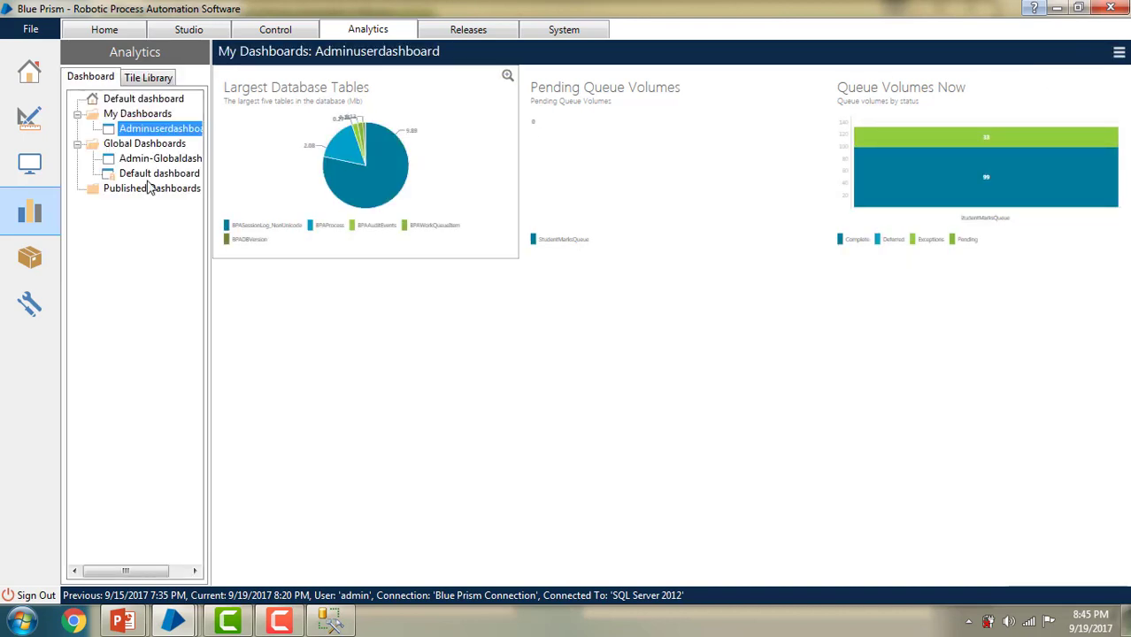
Step: Reselect Adminuserdashboard in the Dashboard tree, then go to the Home page
left_click(158, 131)
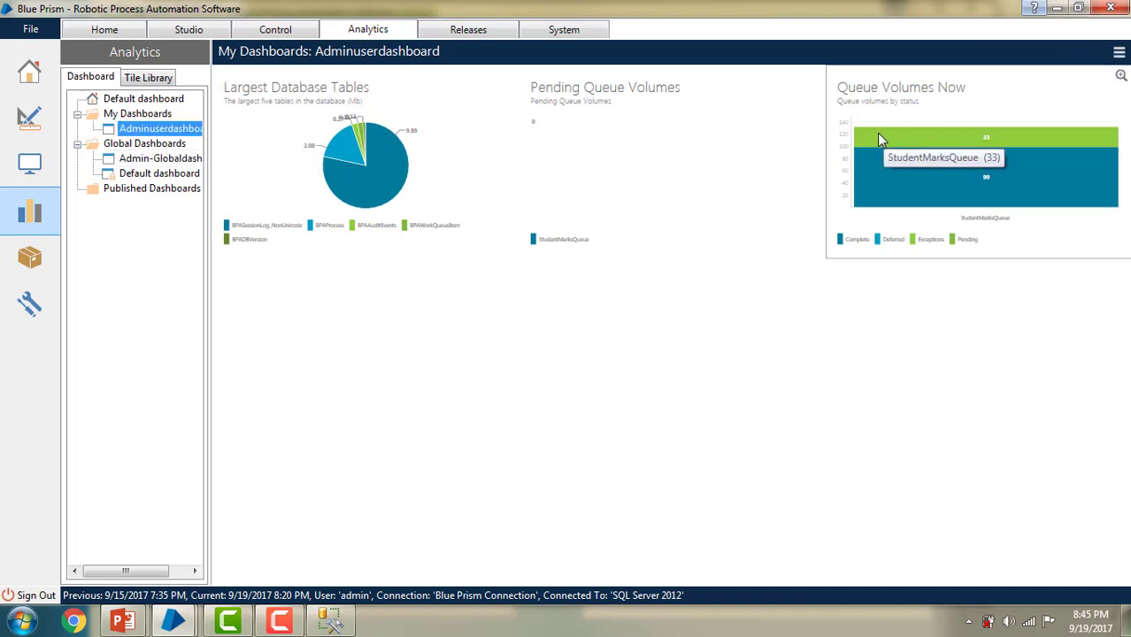
left_click(188, 134)
left_click(151, 133)
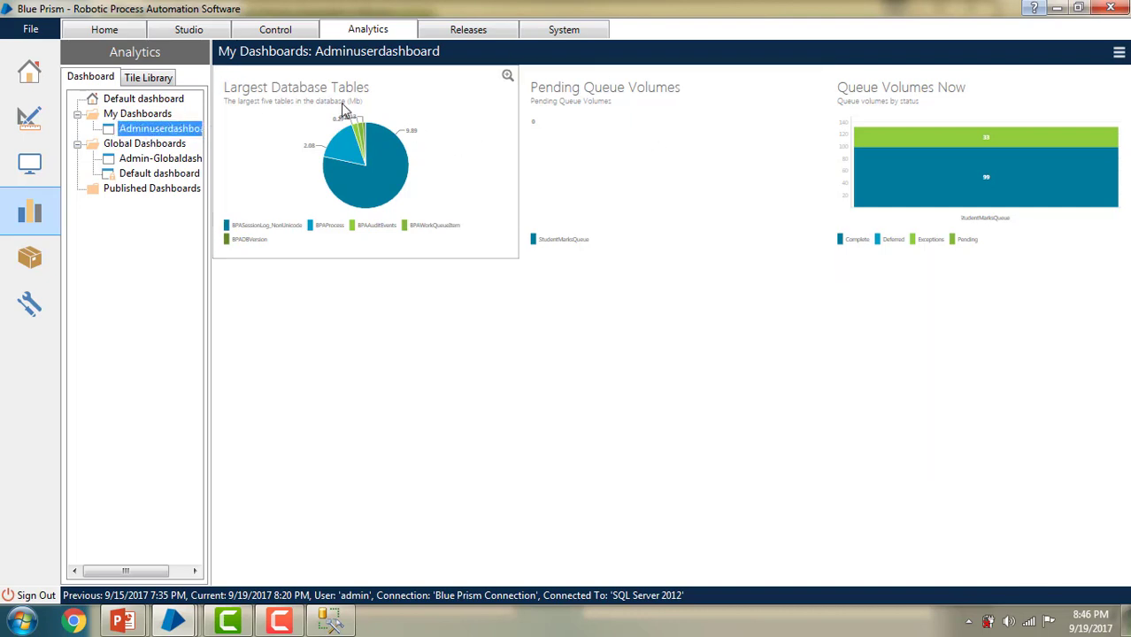
left_click(106, 31)
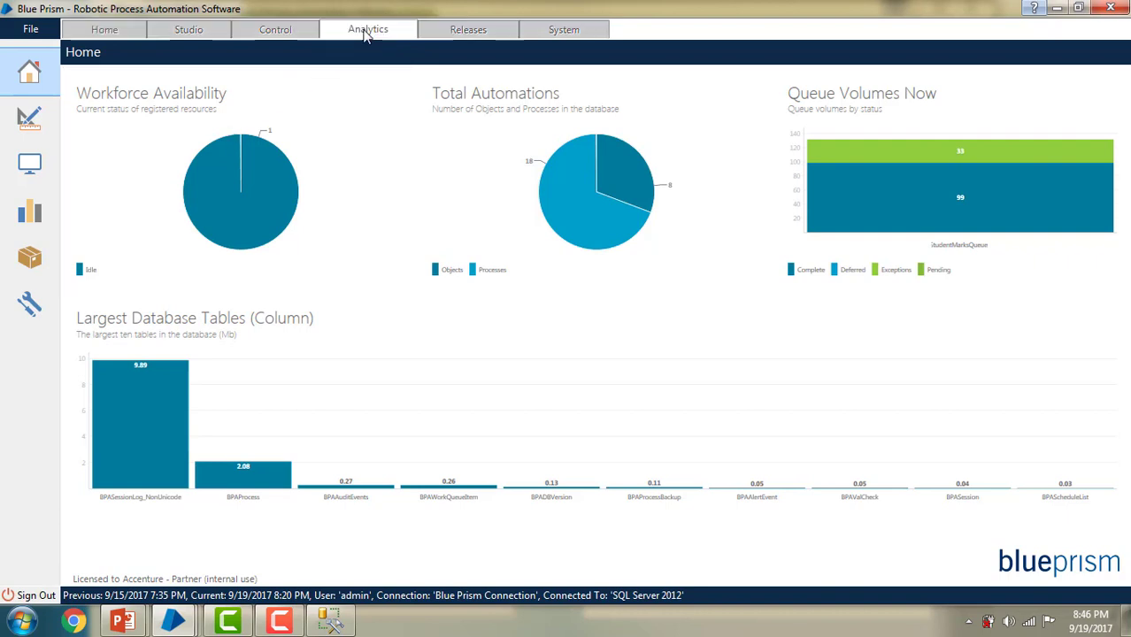
Step: Set Adminuserdashboard as My Home Page from the Analytics tree and view Home
left_click(366, 32)
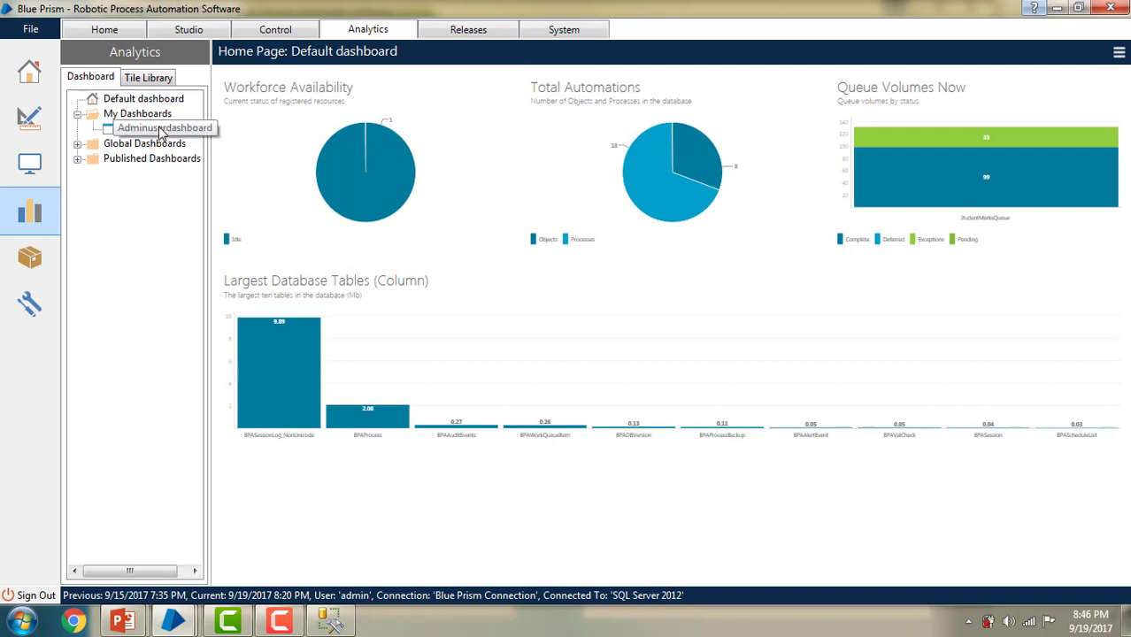
left_click(162, 130)
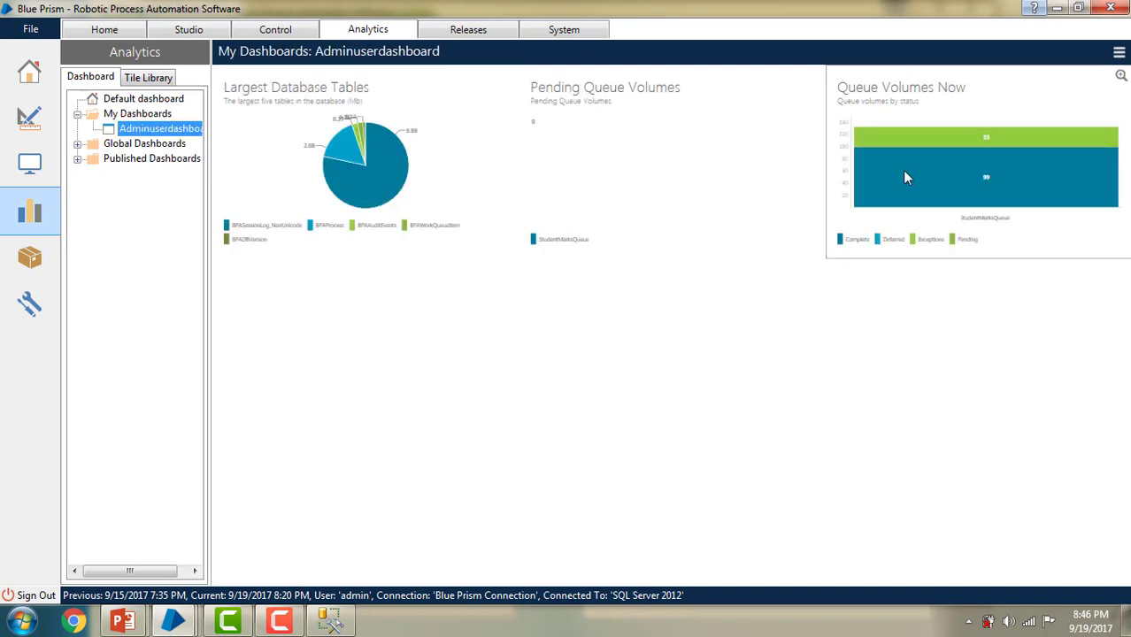
right_click(181, 133)
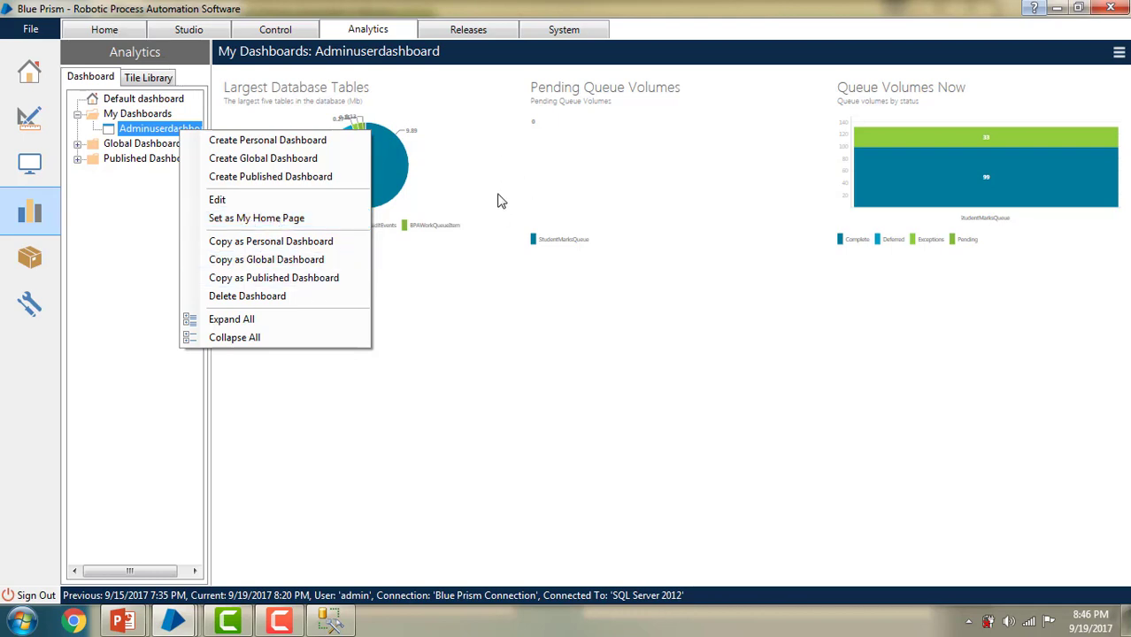
left_click(120, 33)
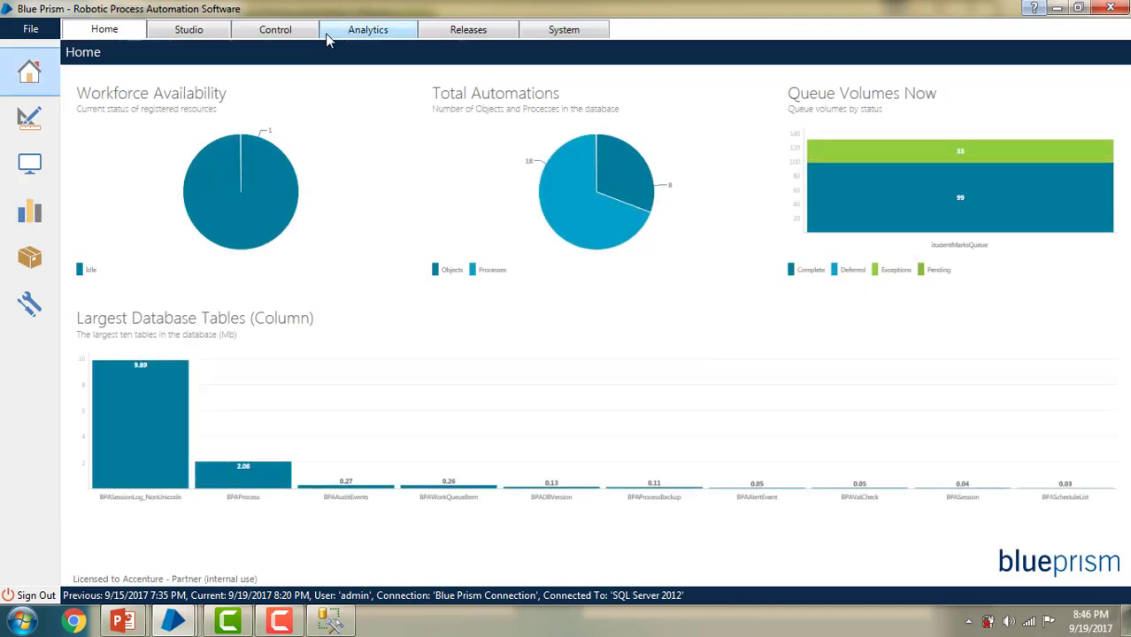
left_click(365, 34)
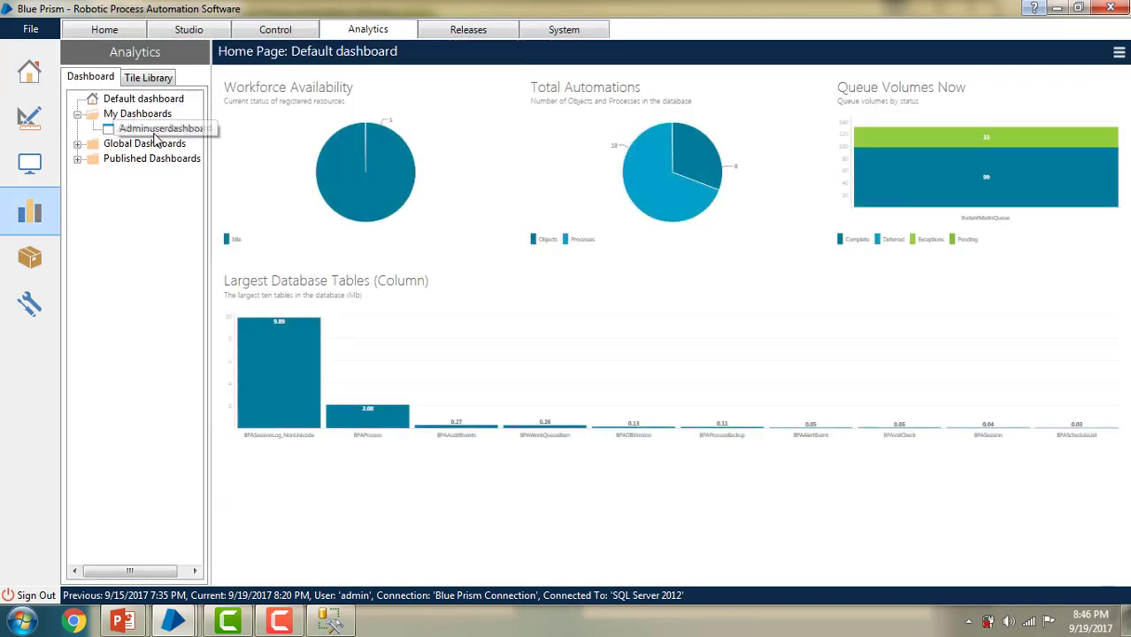
left_click(146, 129)
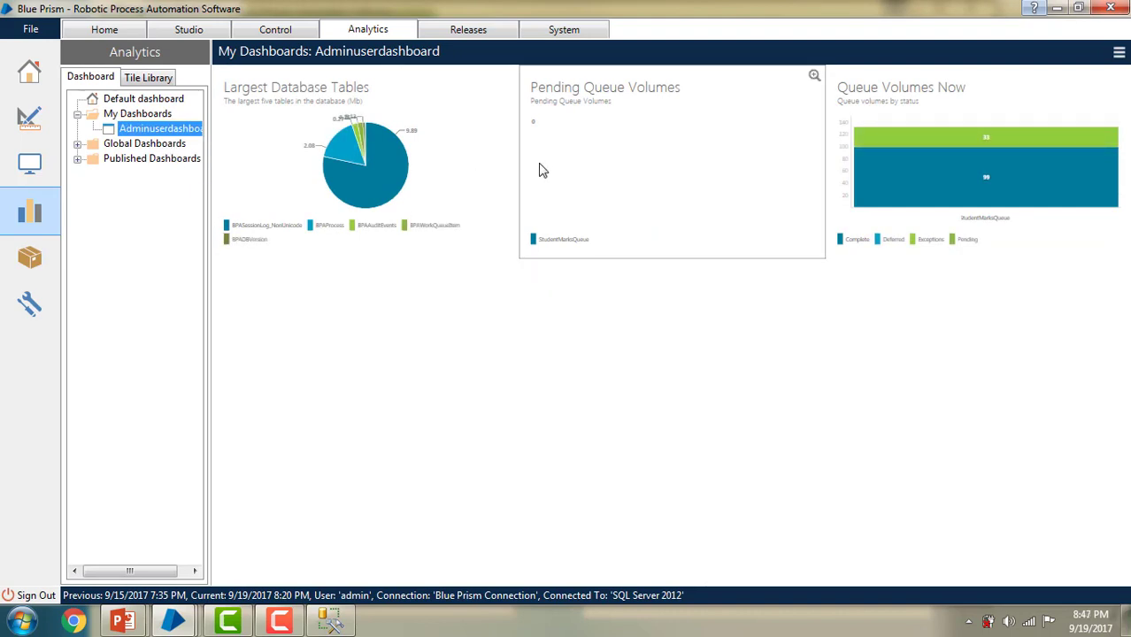
right_click(174, 131)
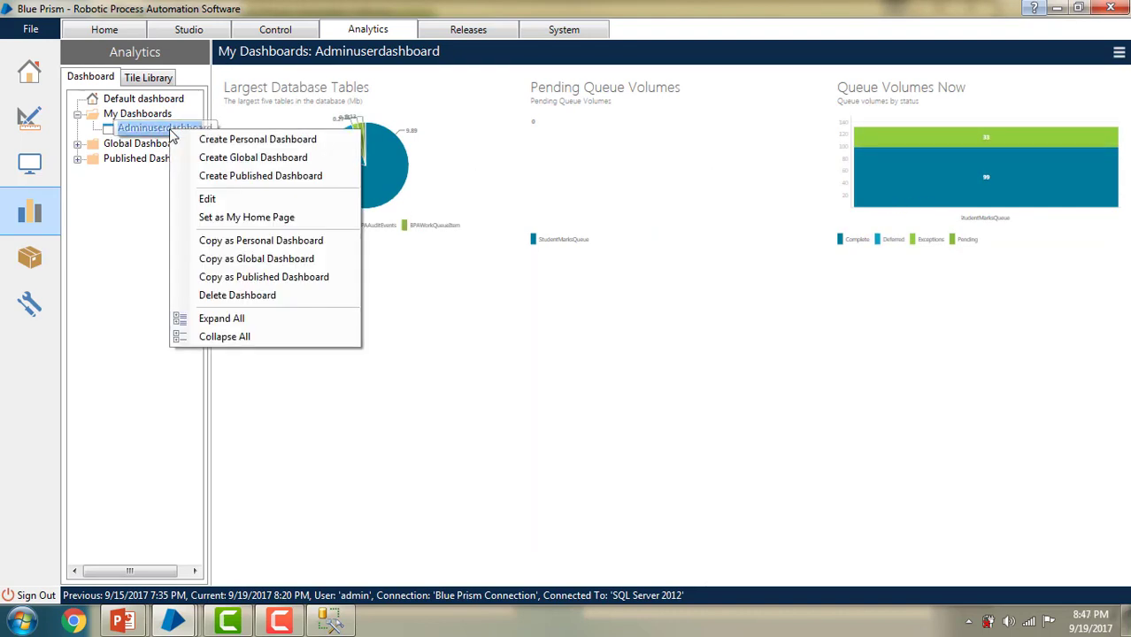
left_click(258, 220)
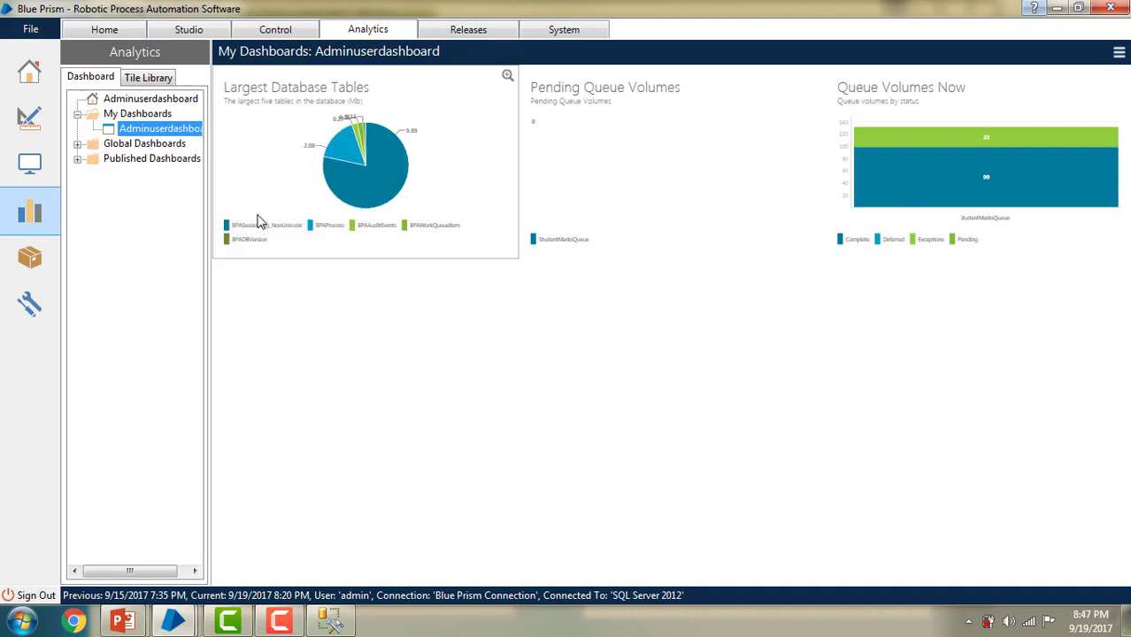
left_click(122, 35)
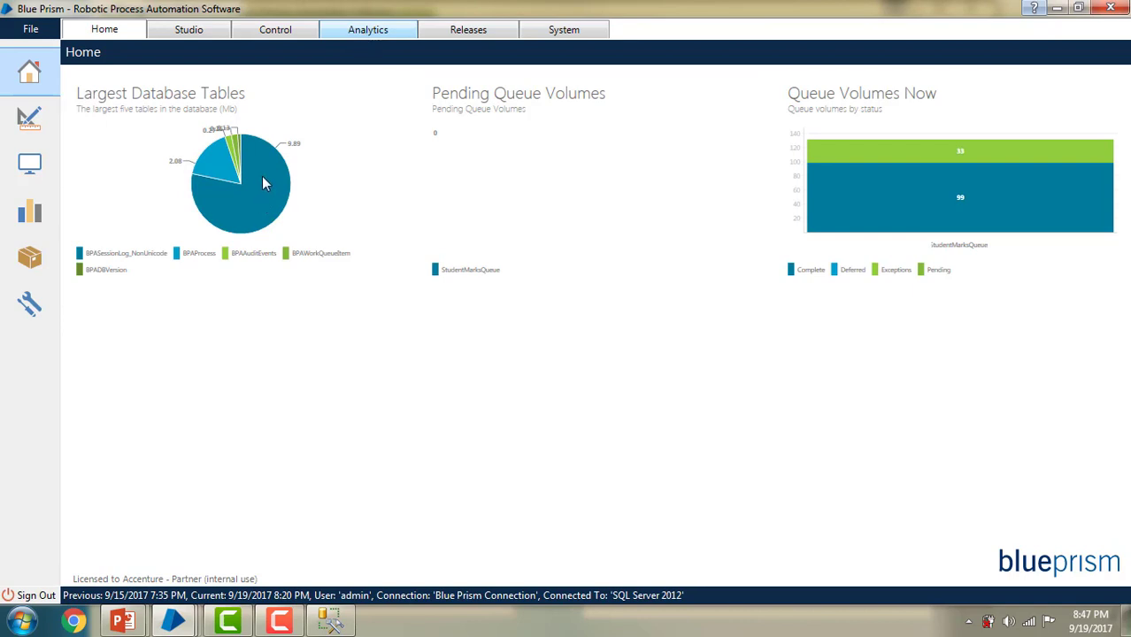
Step: In Analytics, expand Published and Global Dashboards and select Admin-Globaldashboard
left_click(393, 31)
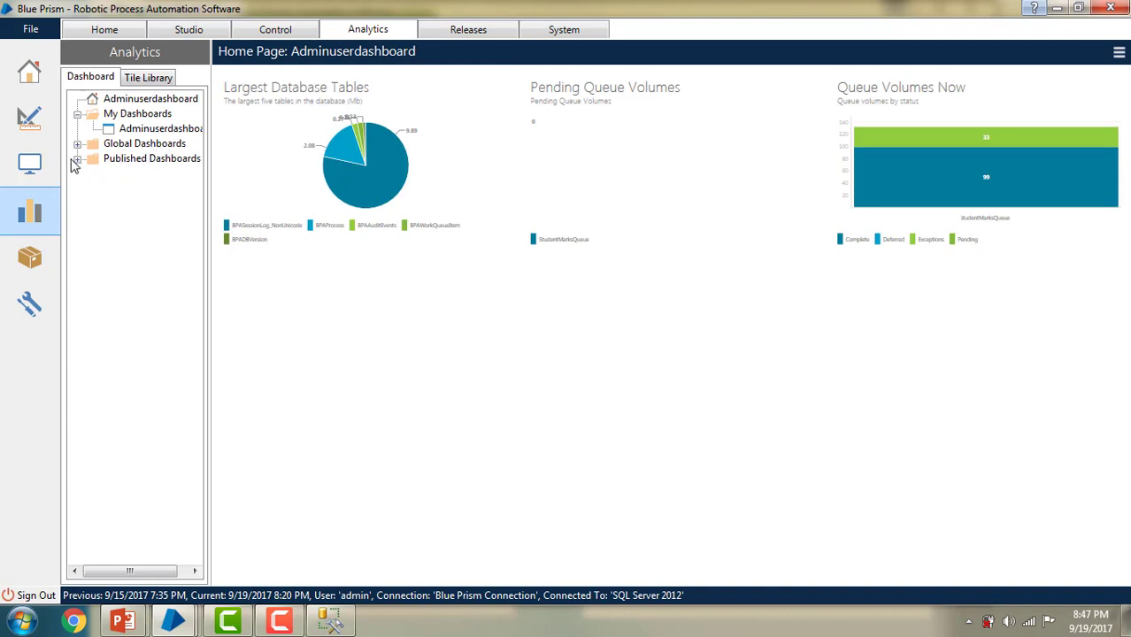
left_click(77, 159)
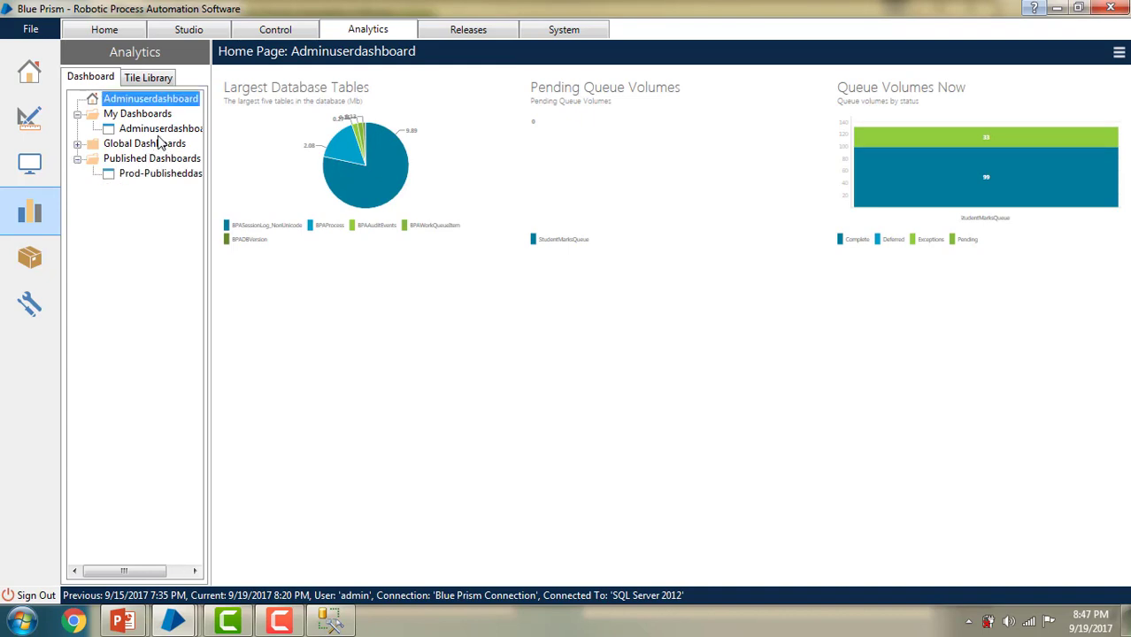
left_click(78, 143)
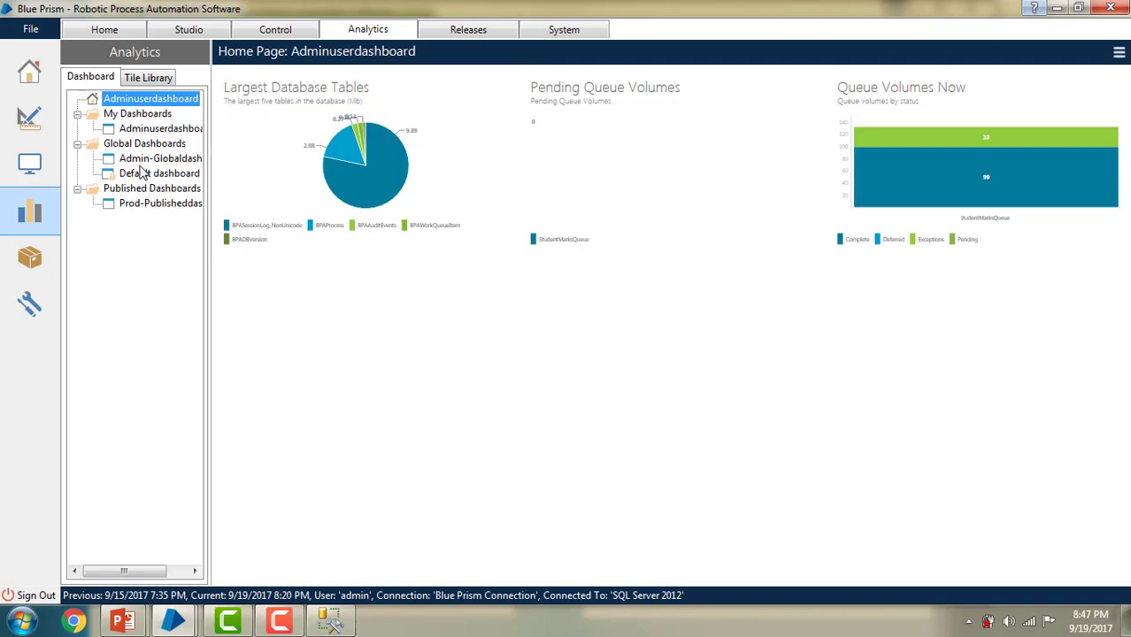
left_click(149, 165)
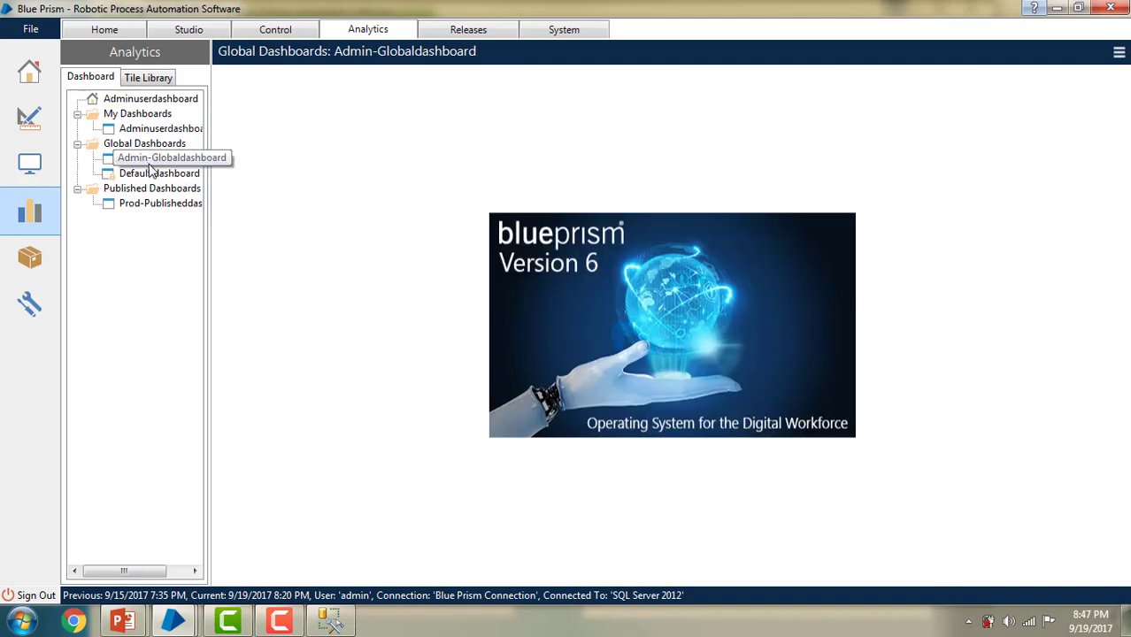
Step: Edit Admin-Globaldashboard to add Queue Volumes Now and Total Automations tiles, then save it
left_click(155, 82)
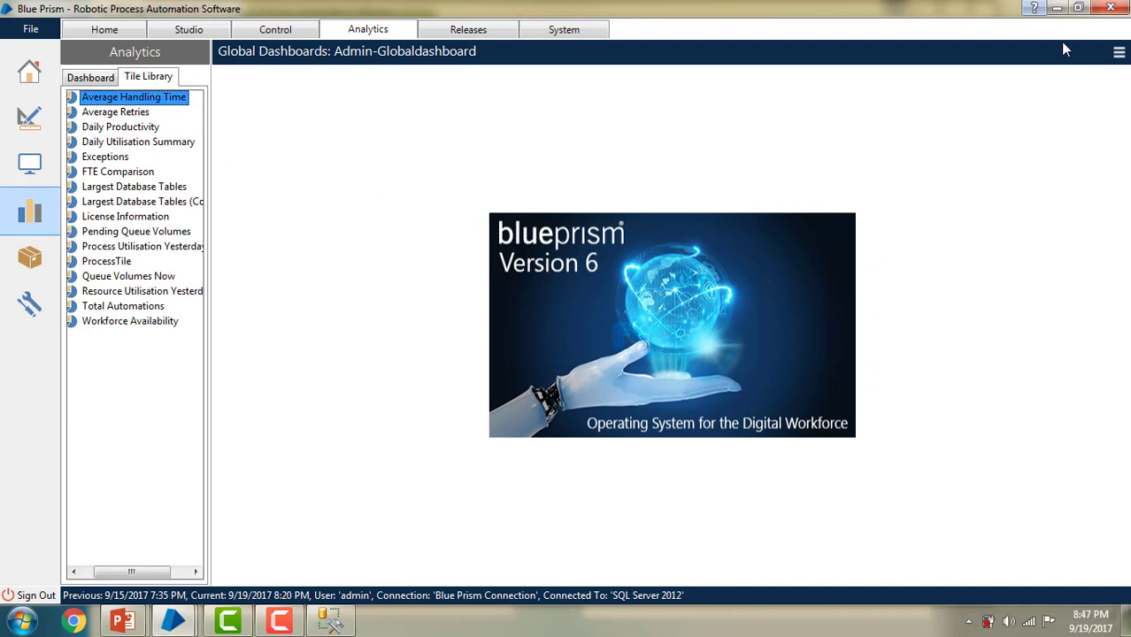
left_click(1119, 53)
left_click(1076, 75)
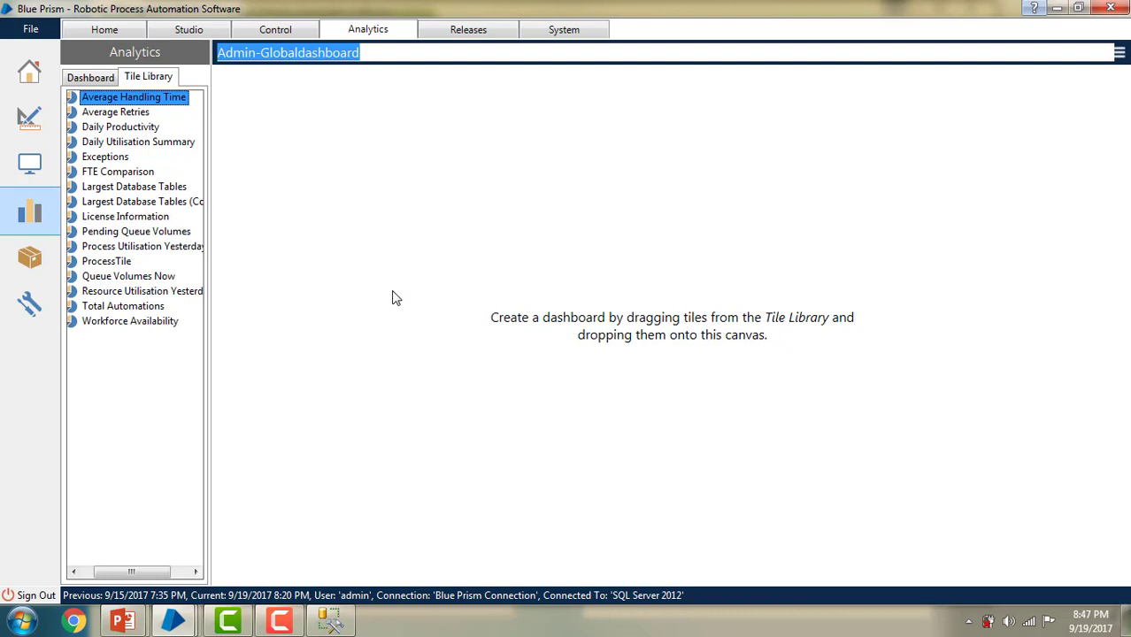
left_click_drag(396, 298, 393, 295)
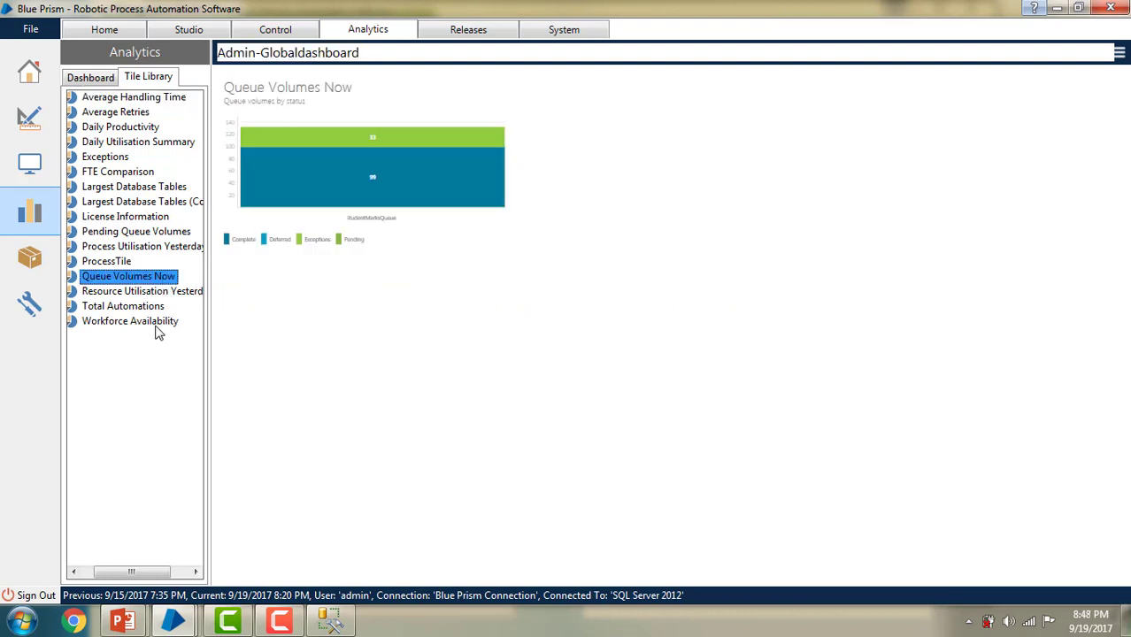
left_click_drag(124, 307, 695, 236)
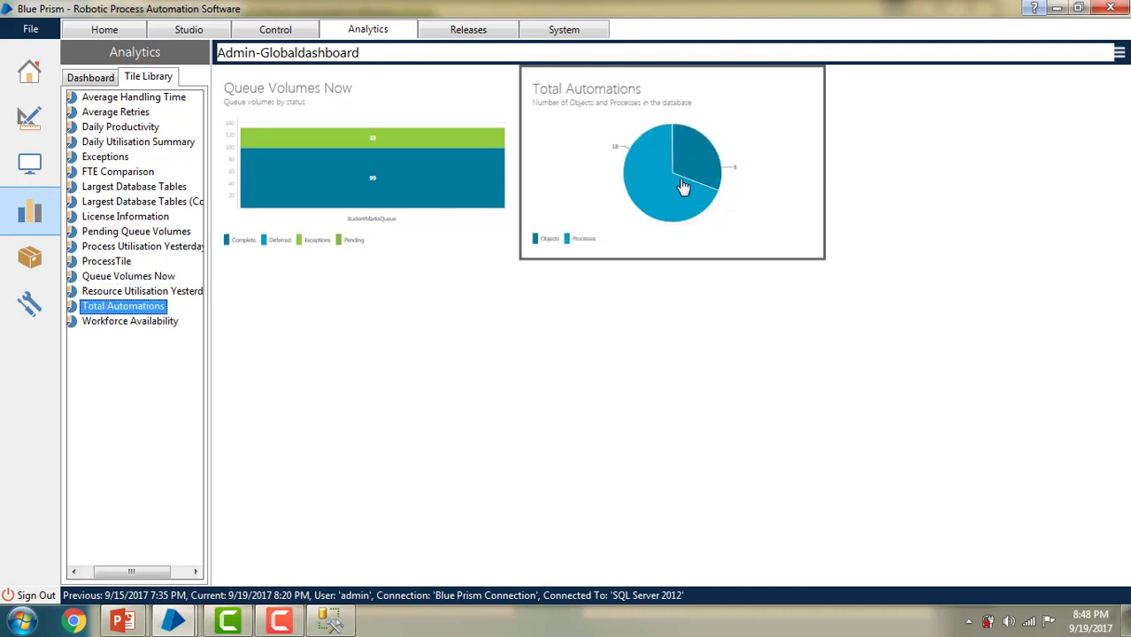
left_click(1120, 53)
left_click(1074, 91)
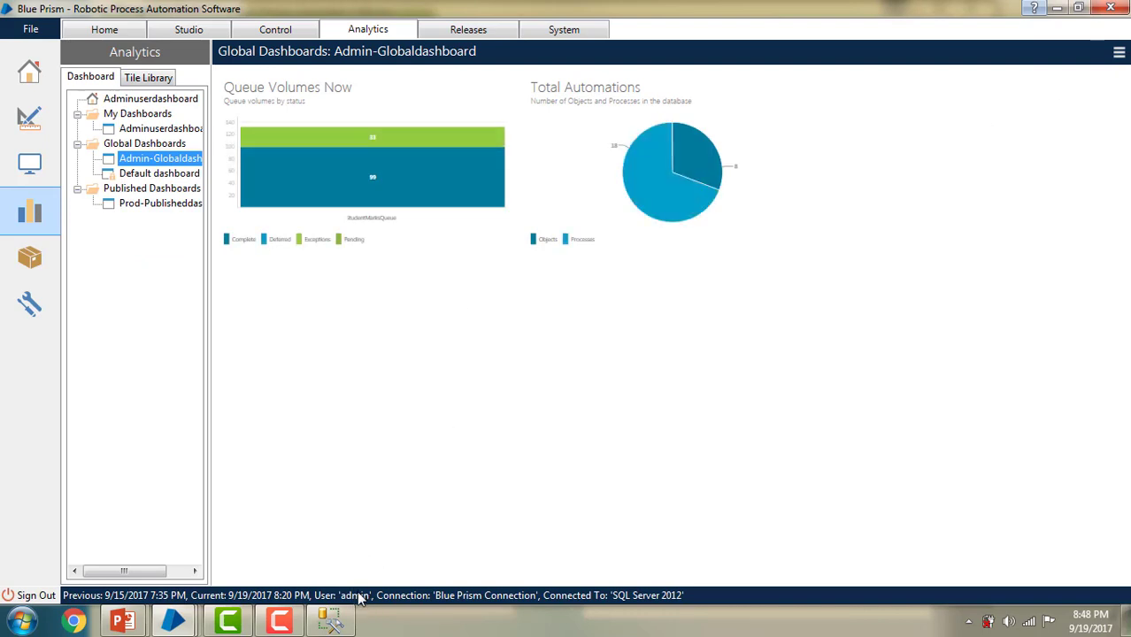
Step: Switch to the second user's Blue Prism window and view its Home page
left_click(172, 622)
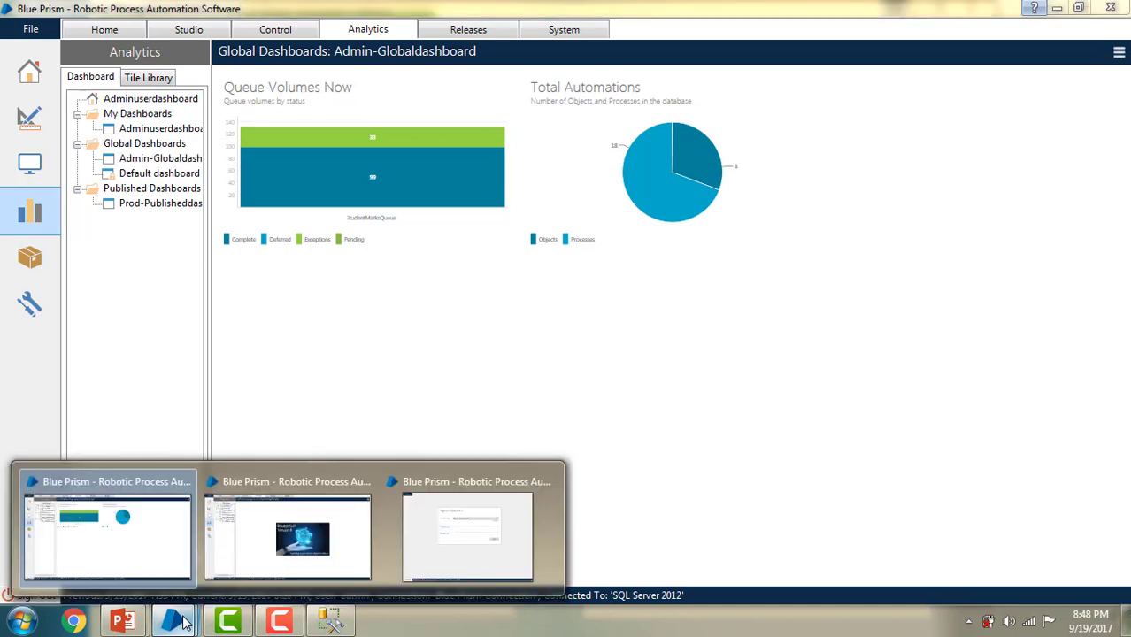
left_click(275, 565)
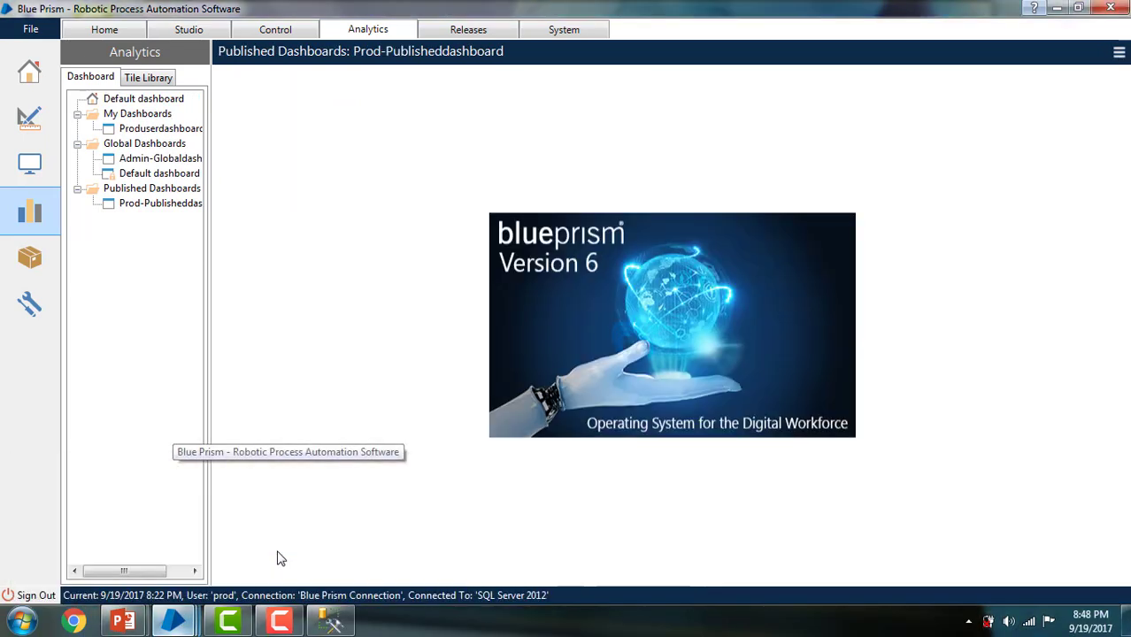
left_click(110, 32)
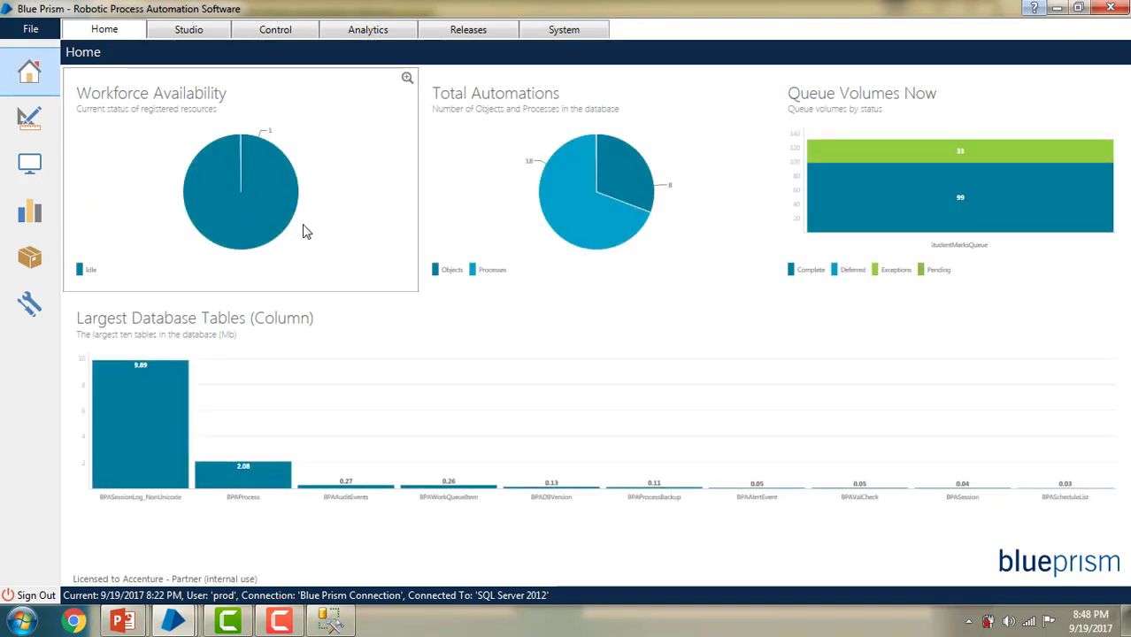
Step: Set Admin-Globaldashboard from Global Dashboards as this user's home page and check Home
left_click(368, 29)
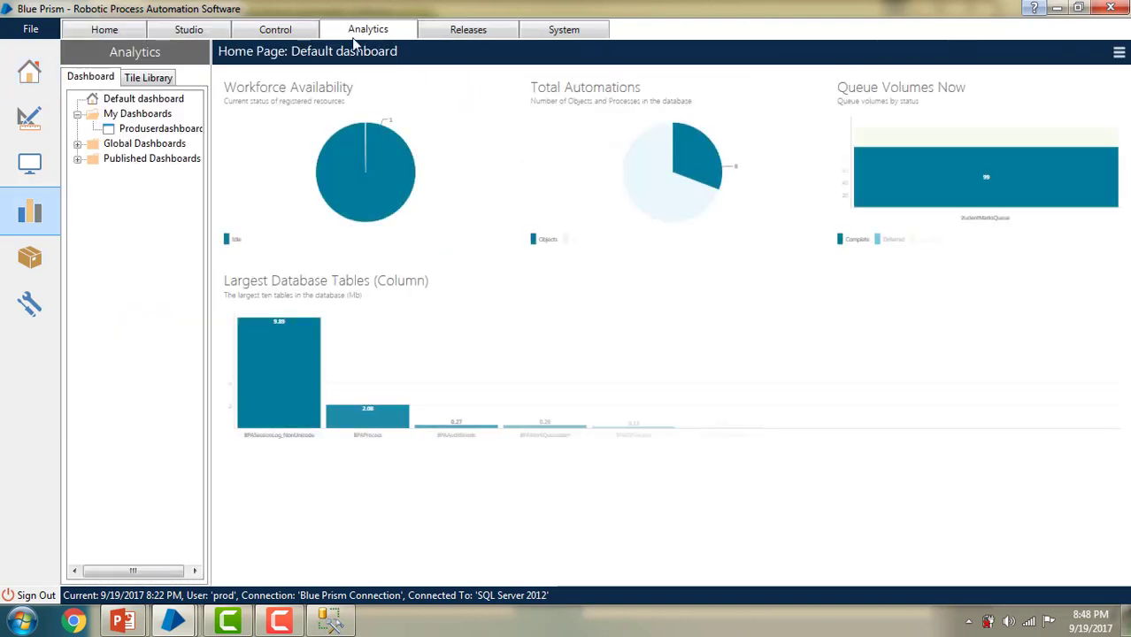
left_click(77, 145)
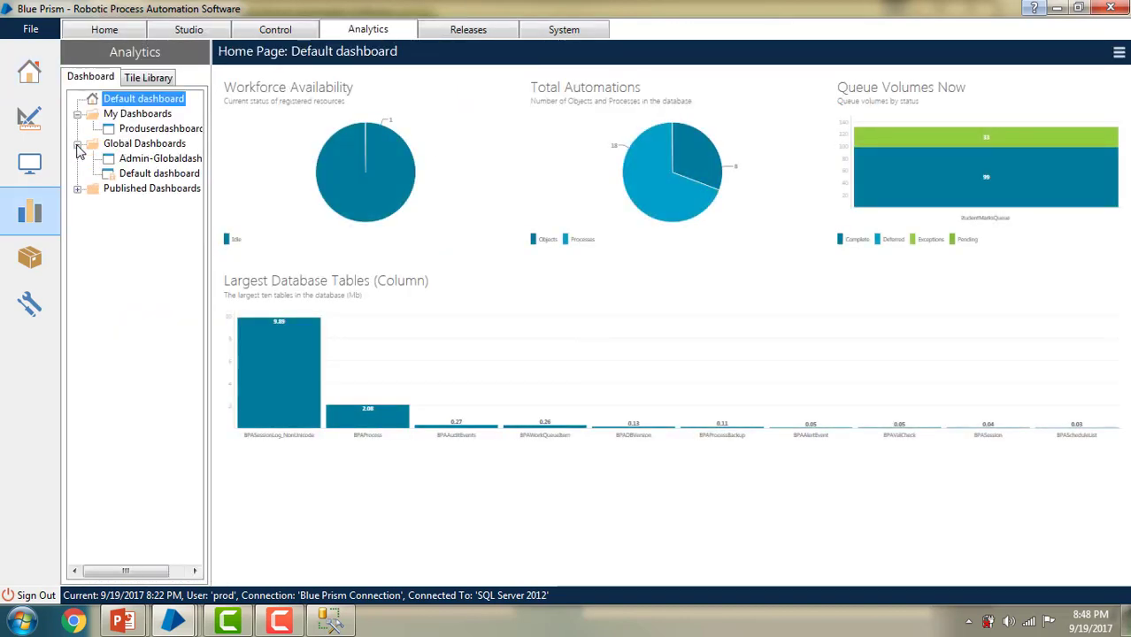
left_click(158, 163)
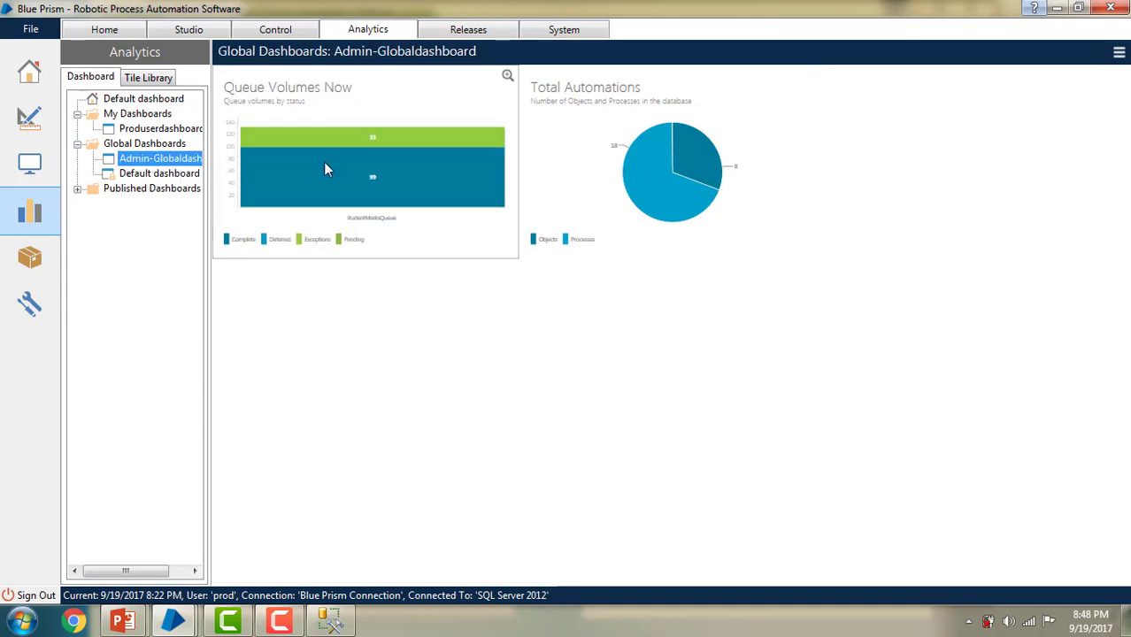
mouse_move(332, 172)
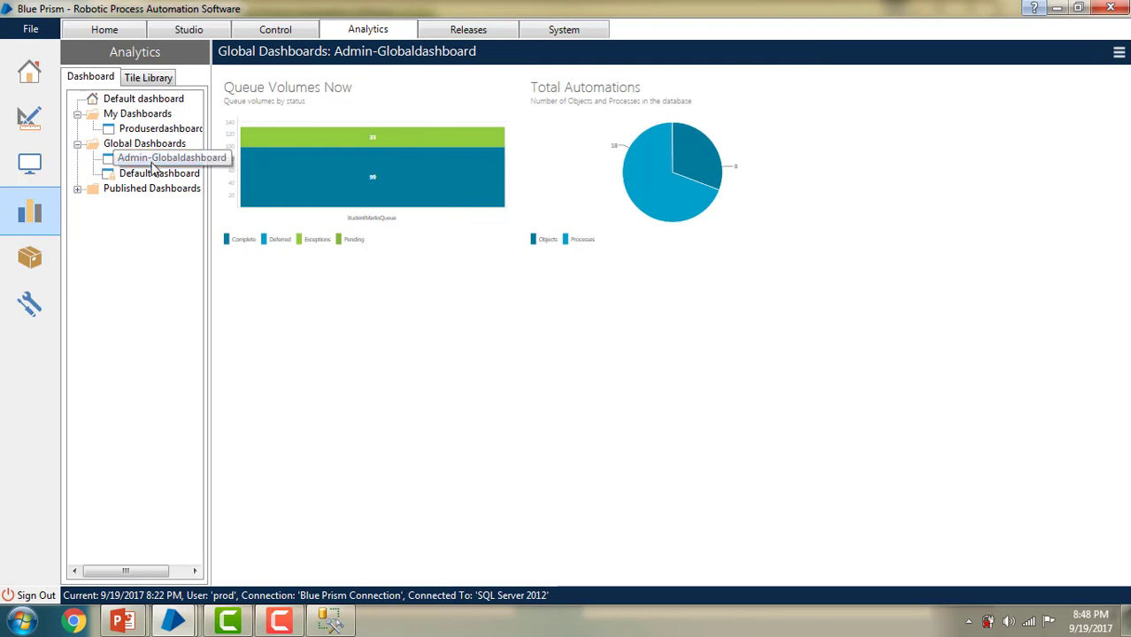
mouse_move(434, 204)
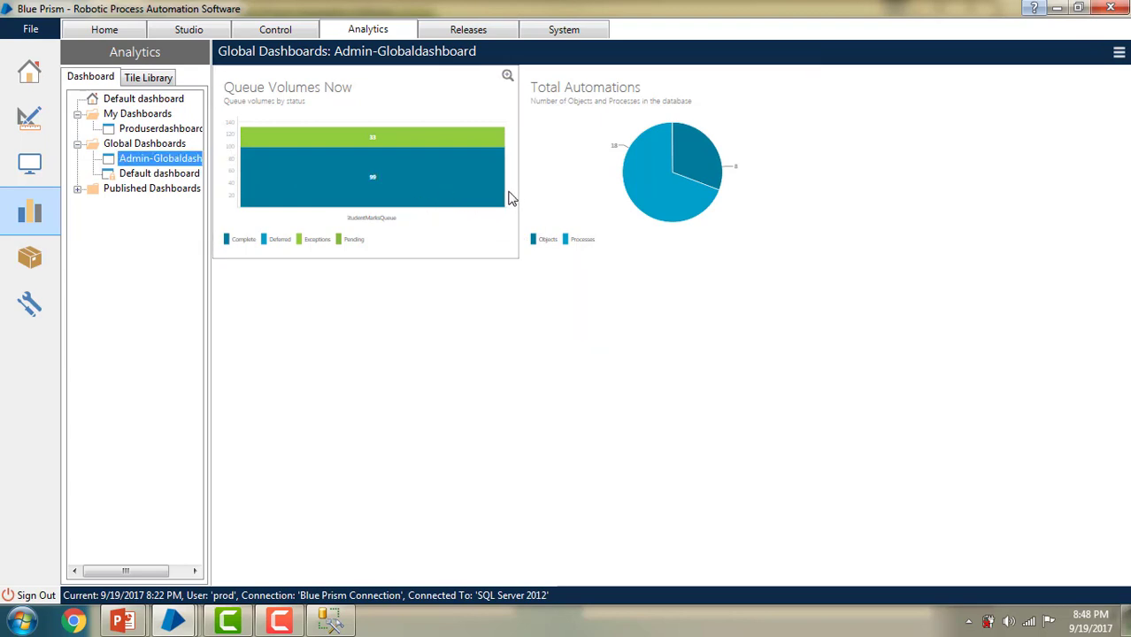
right_click(163, 162)
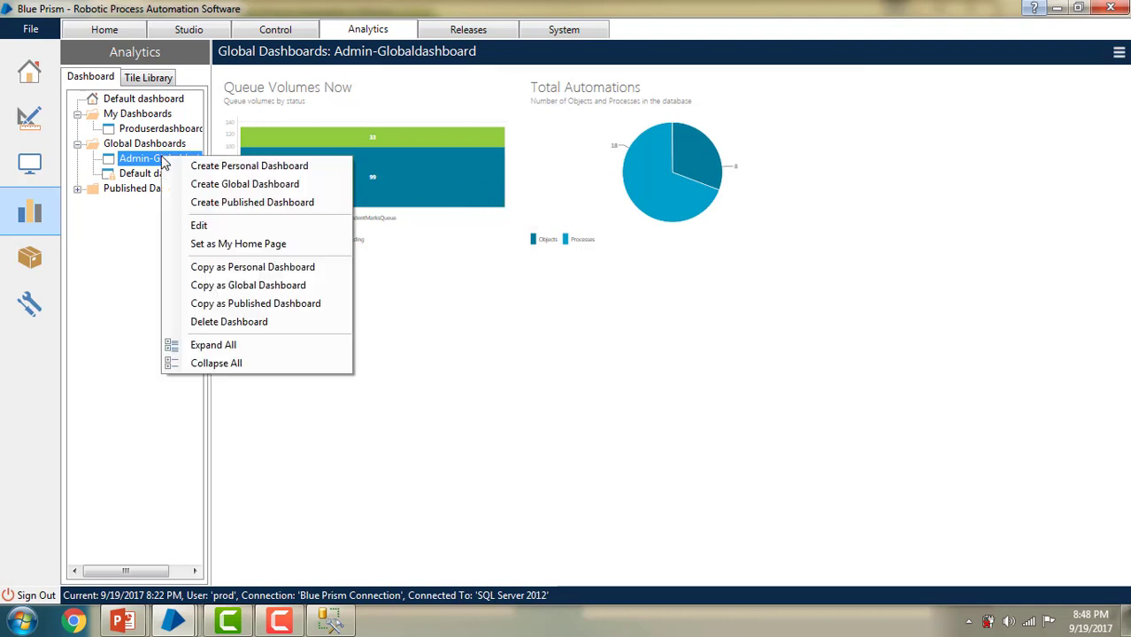
left_click(232, 244)
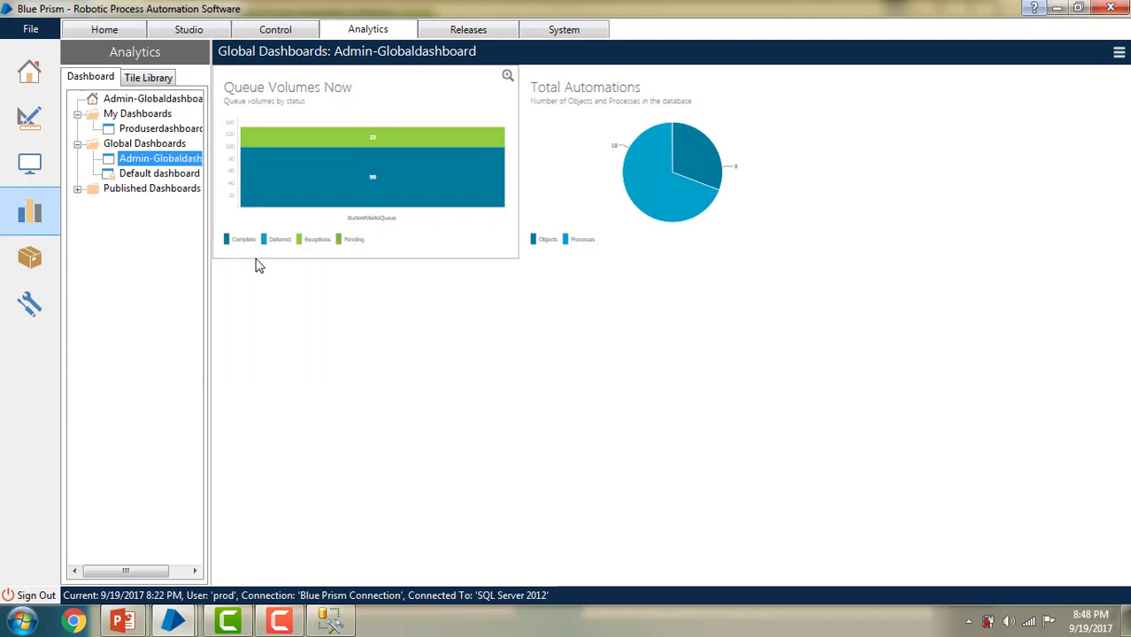
left_click(110, 30)
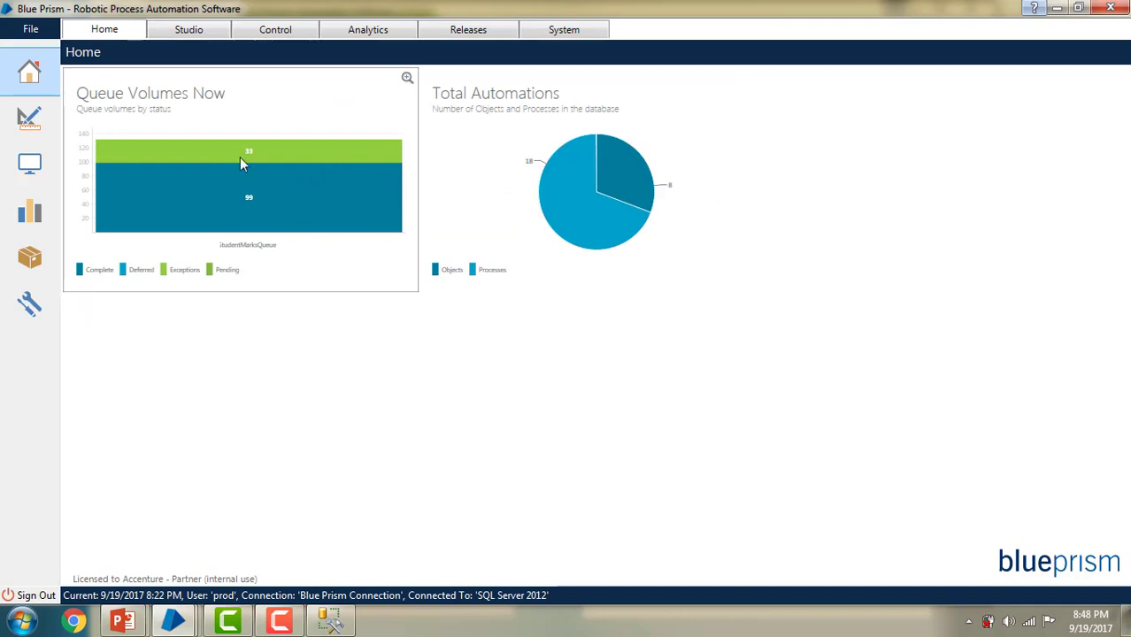
mouse_move(358, 154)
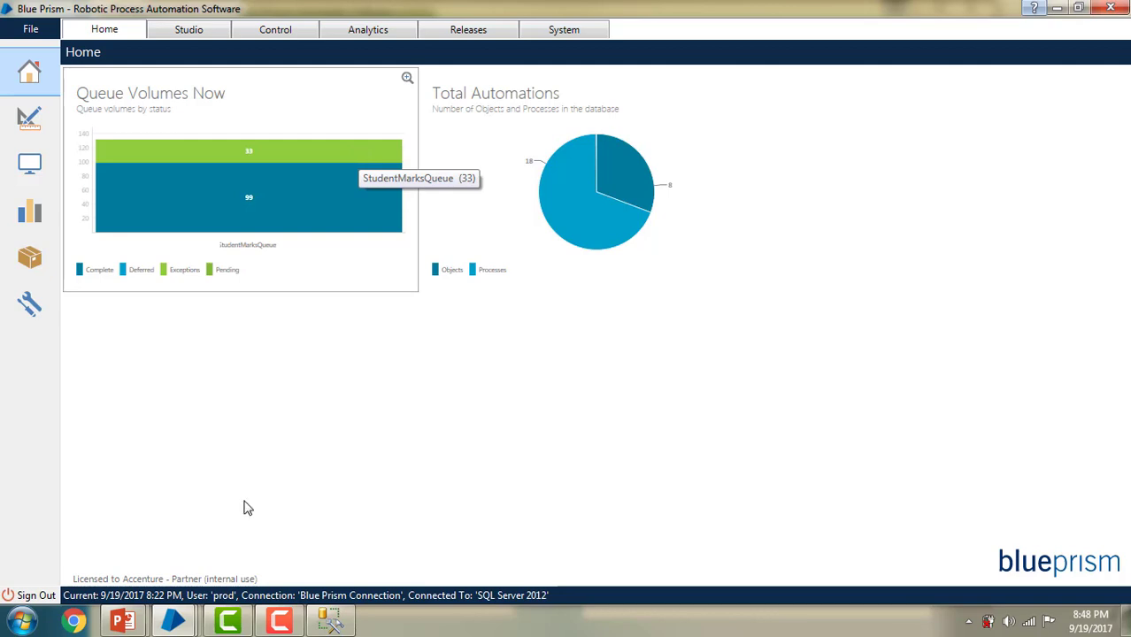
Step: Return to the admin user's window, check its Home page, then go to Analytics
mouse_move(174, 621)
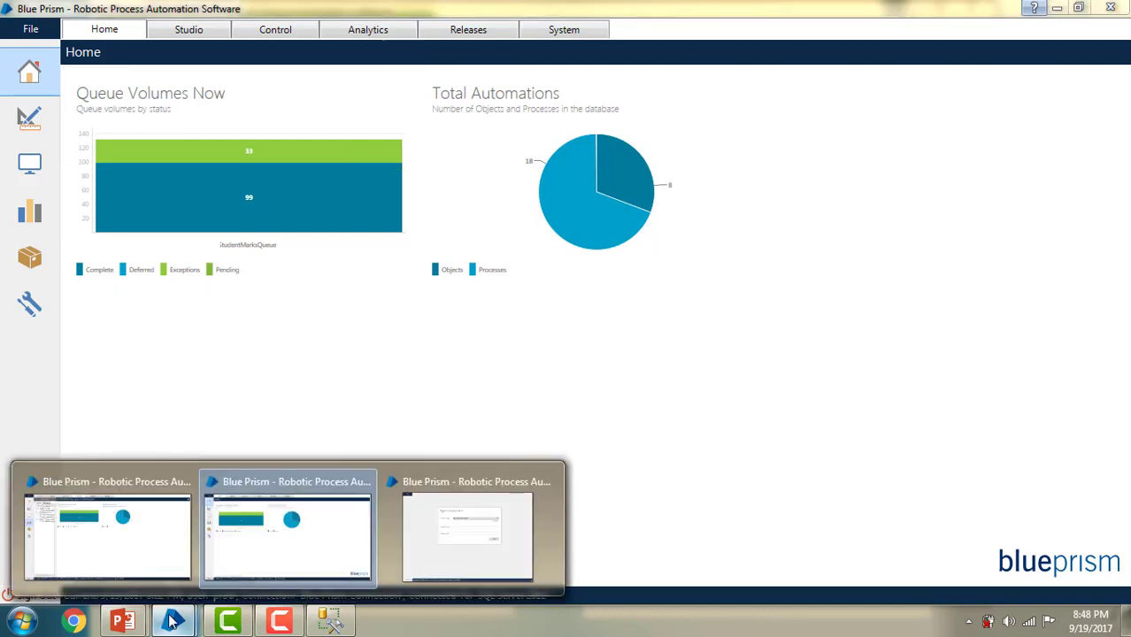
left_click(139, 531)
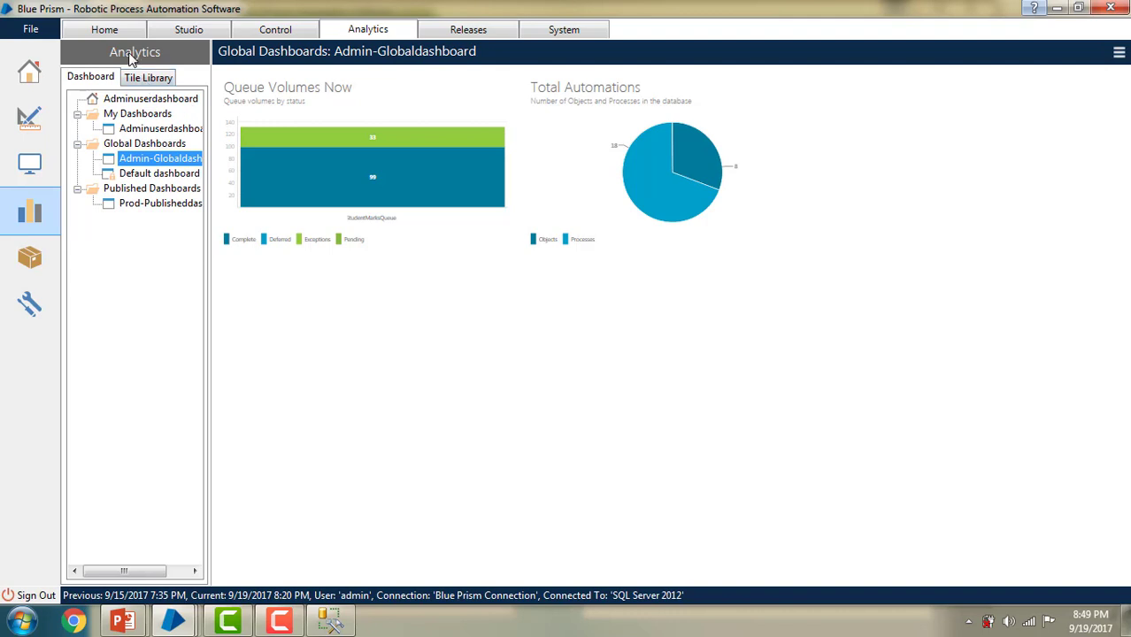
left_click(121, 31)
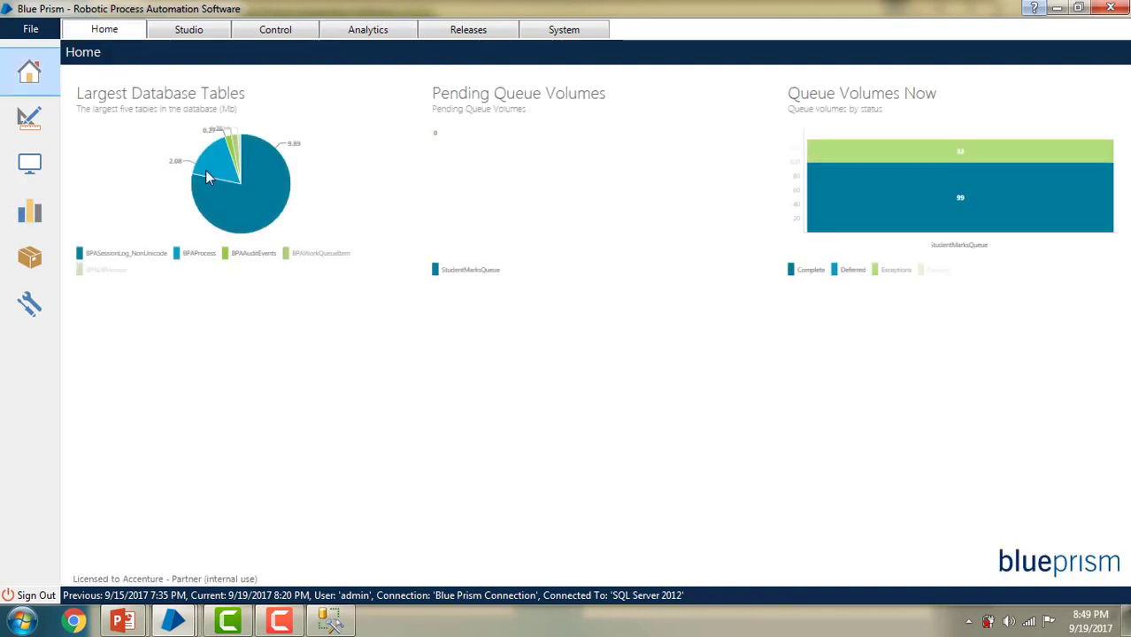
mouse_move(280, 181)
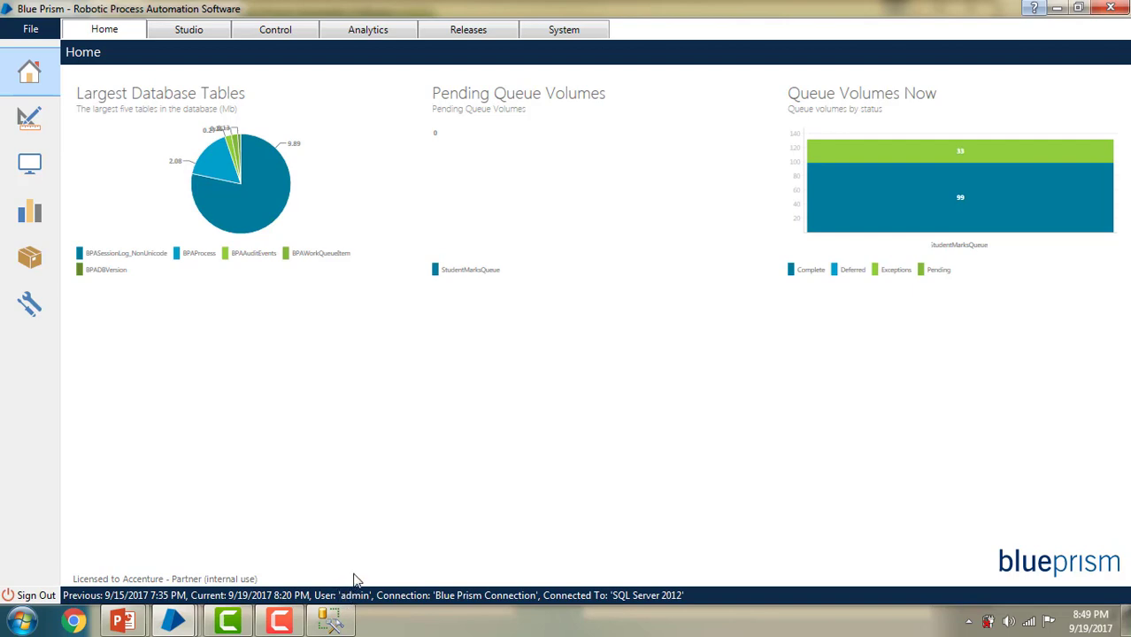
left_click(365, 30)
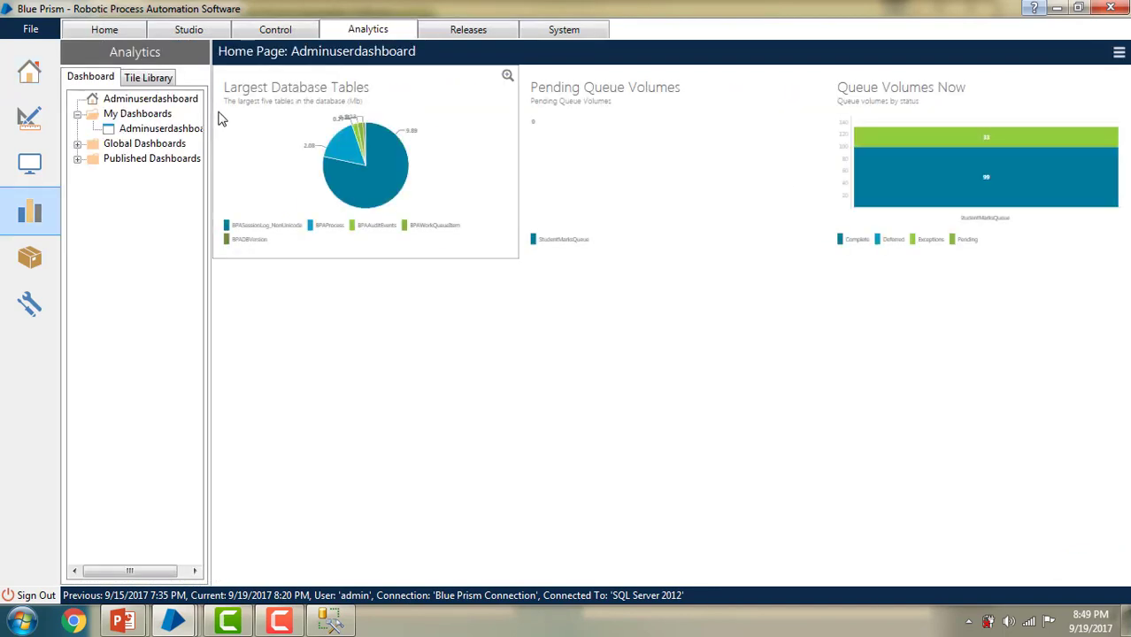
Step: Copy Adminuserdashboard as a global dashboard, remove 'Copy of' from its title, and save
right_click(159, 132)
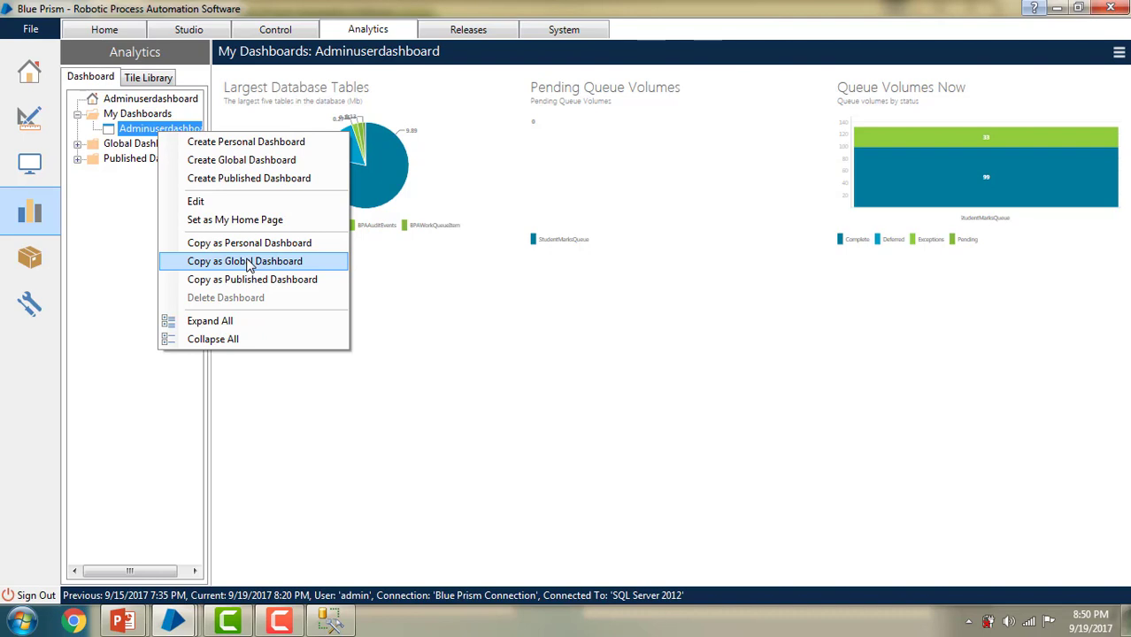
left_click(248, 264)
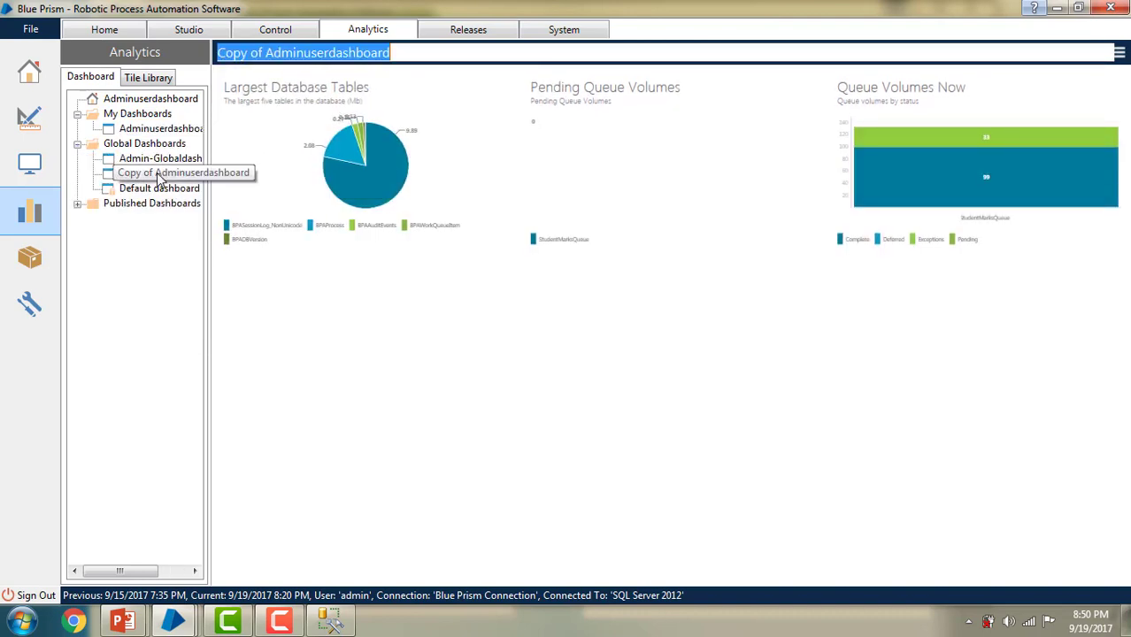
left_click(267, 53)
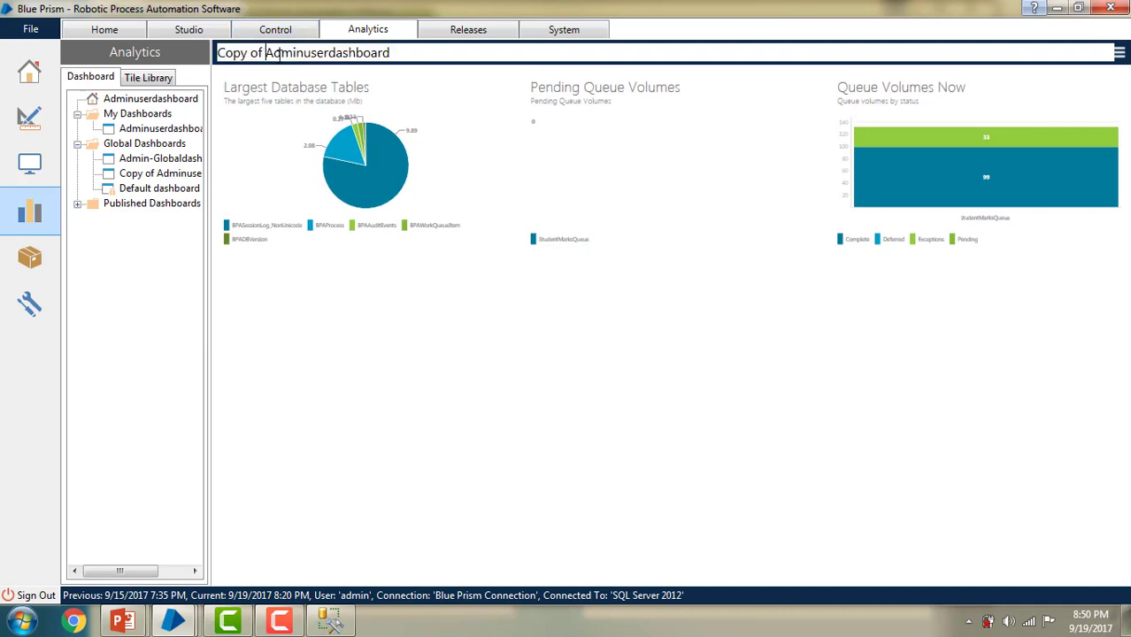
key("BackSpace")
key("BackSpace")
key("BackSpace")
key("BackSpace")
key("BackSpace")
key("BackSpace")
key("BackSpace")
key("BackSpace")
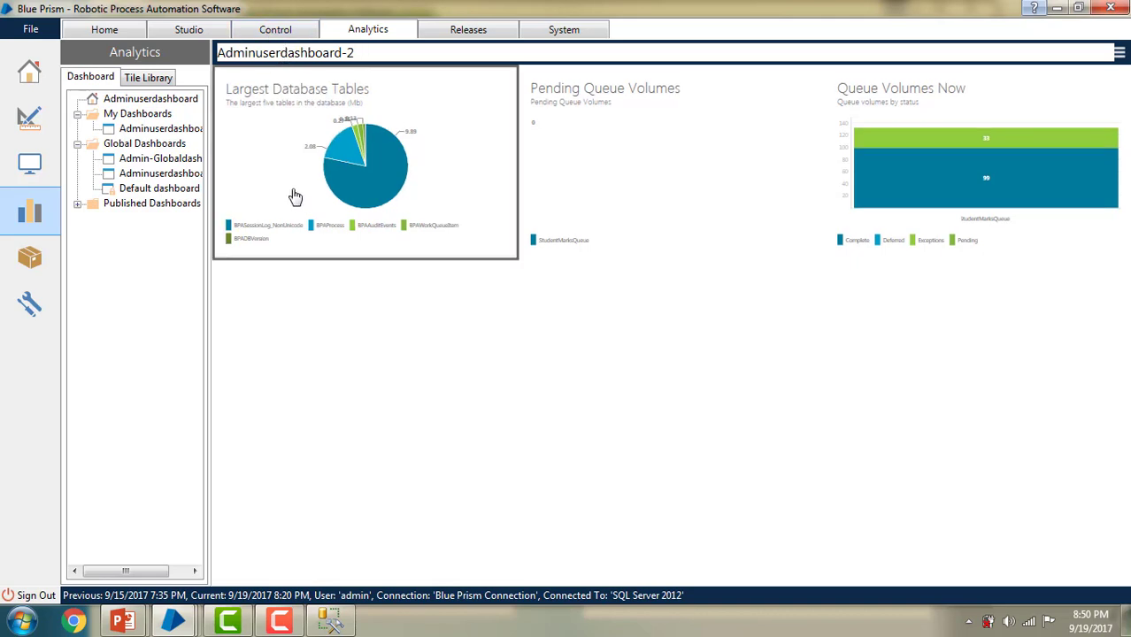
left_click(1119, 53)
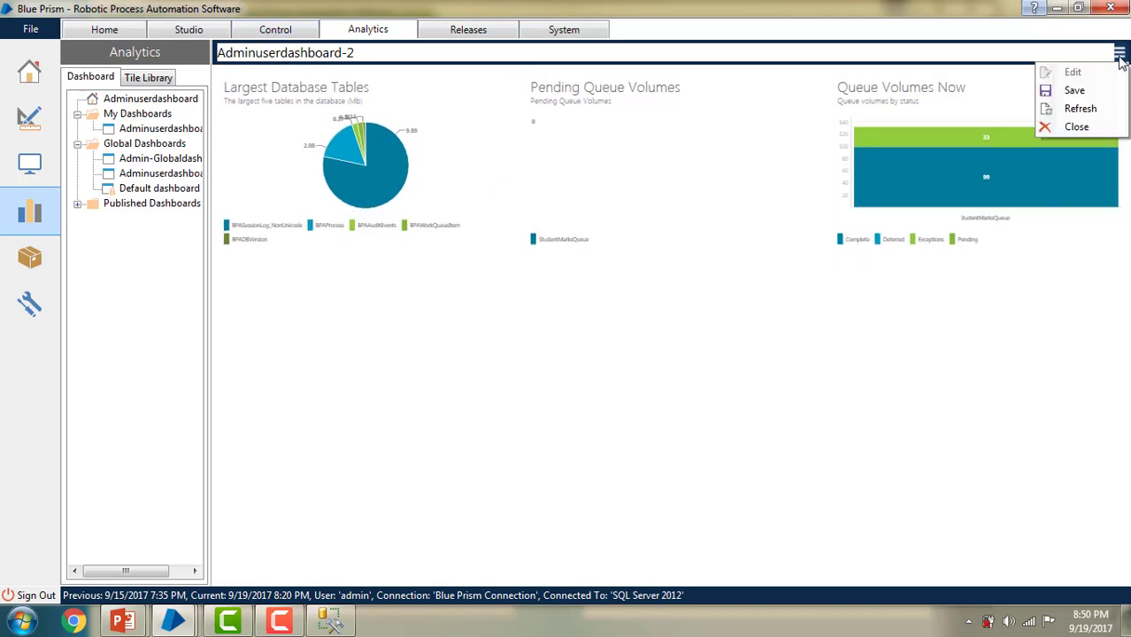
left_click(1090, 90)
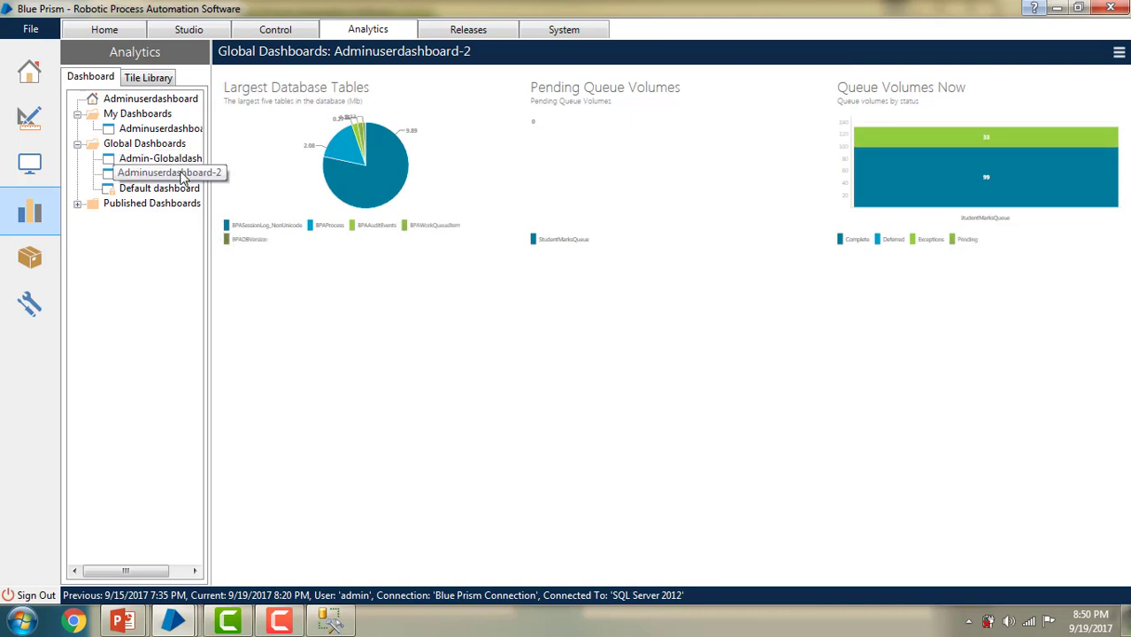
Step: Put Adminuserdashboard-2 into edit mode, checking tile and dashboard menus without changes
left_click(1119, 53)
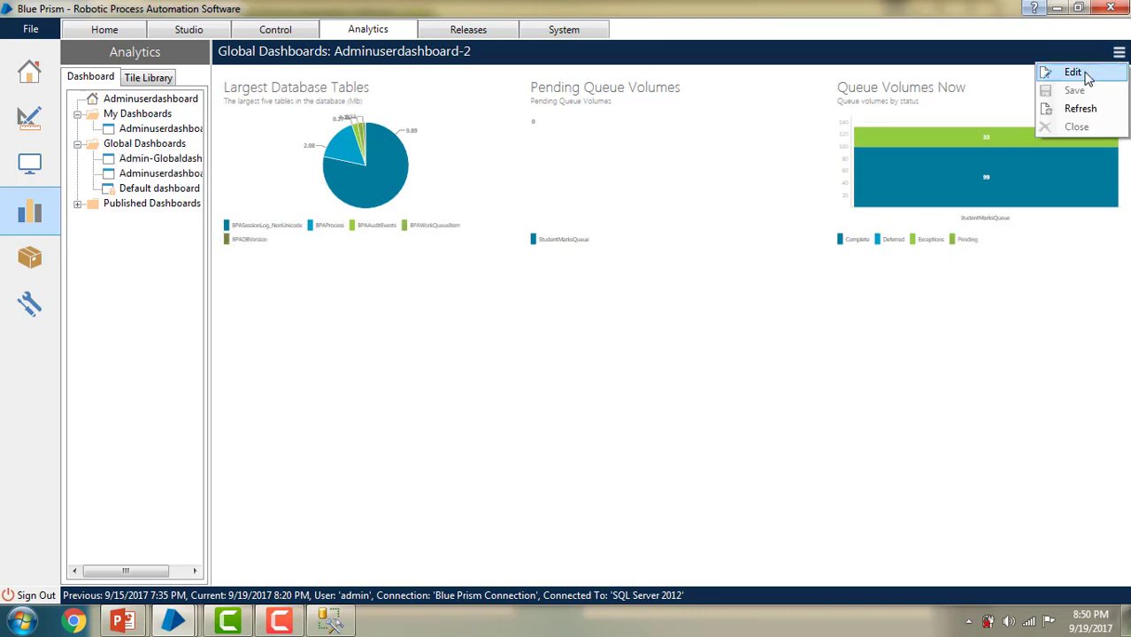
left_click(1085, 75)
right_click(929, 169)
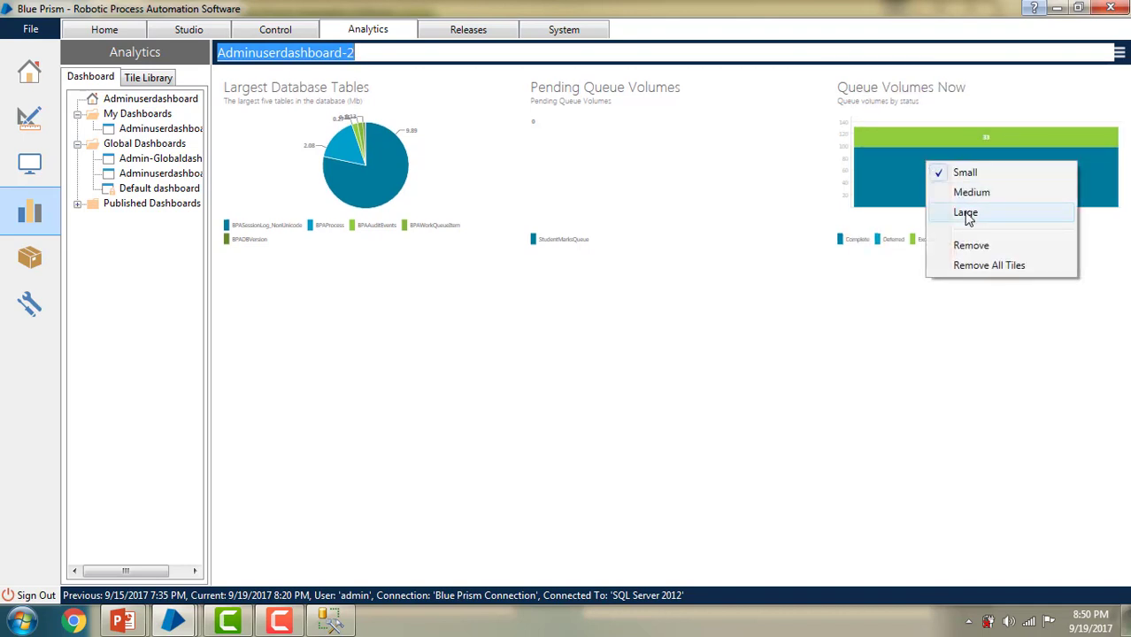
left_click(167, 132)
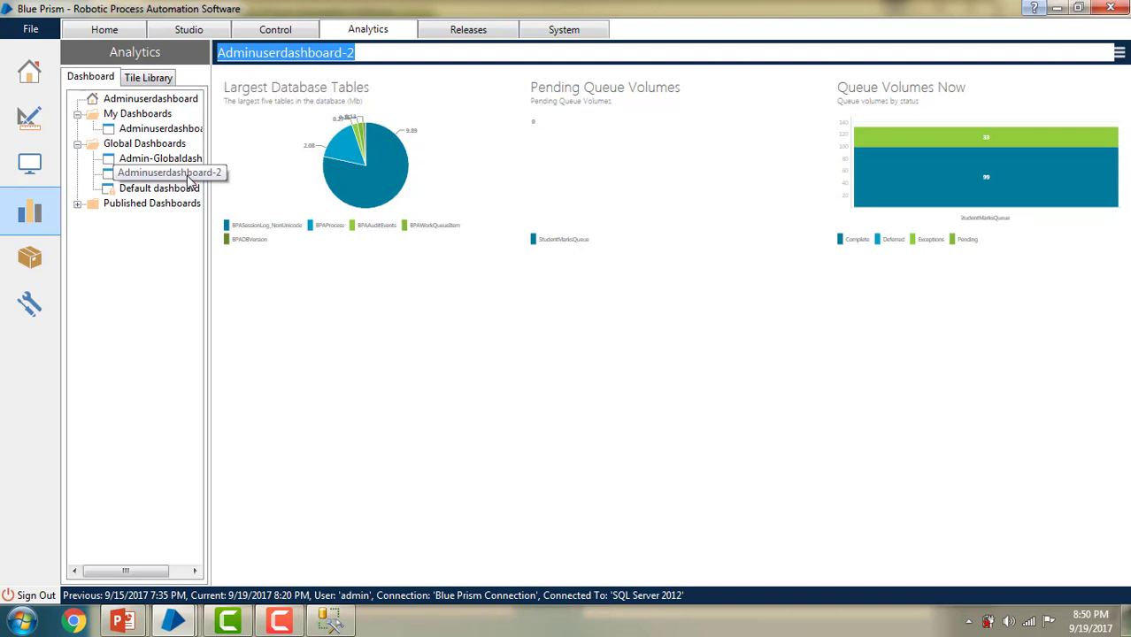
right_click(175, 131)
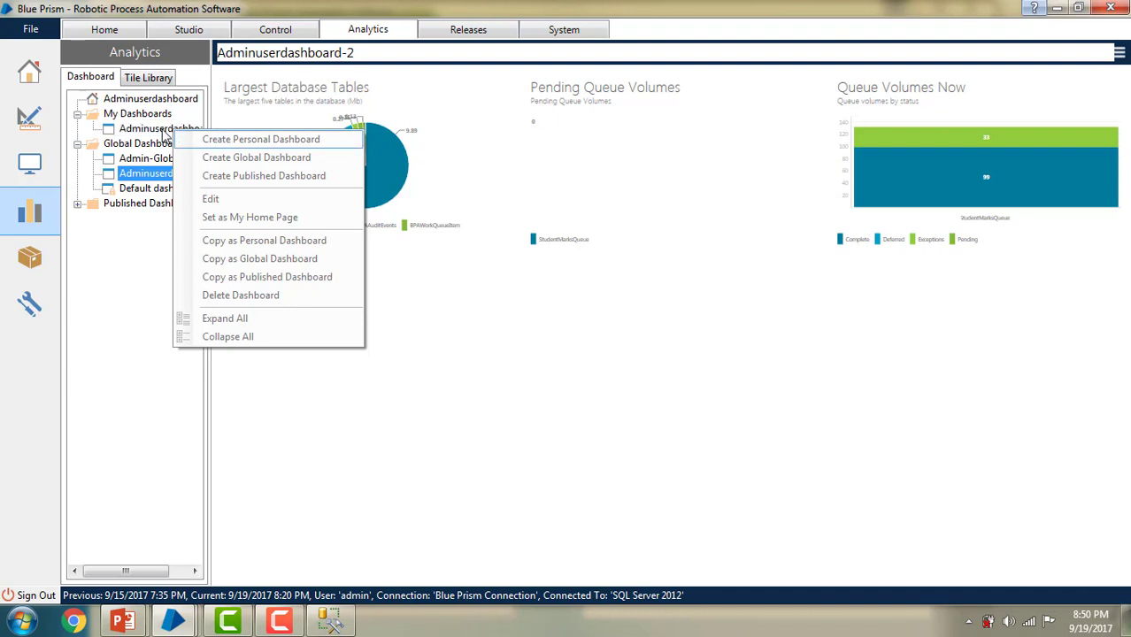
left_click(423, 350)
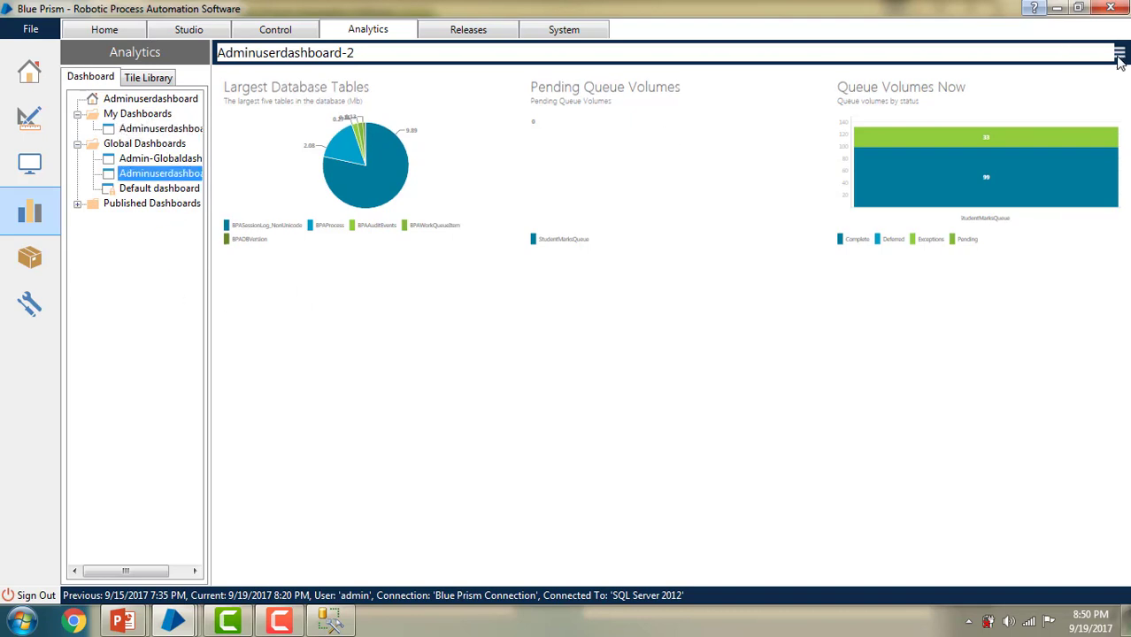
Step: Save Adminuserdashboard-2 and display the personal Adminuserdashboard
left_click(1119, 54)
left_click(1038, 89)
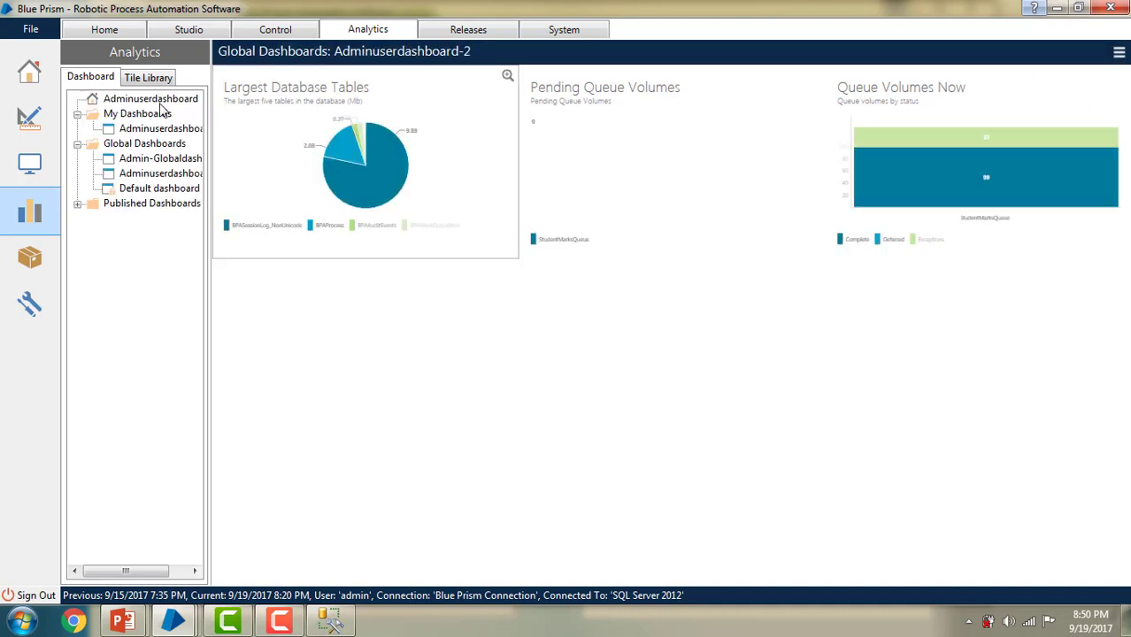
left_click(158, 129)
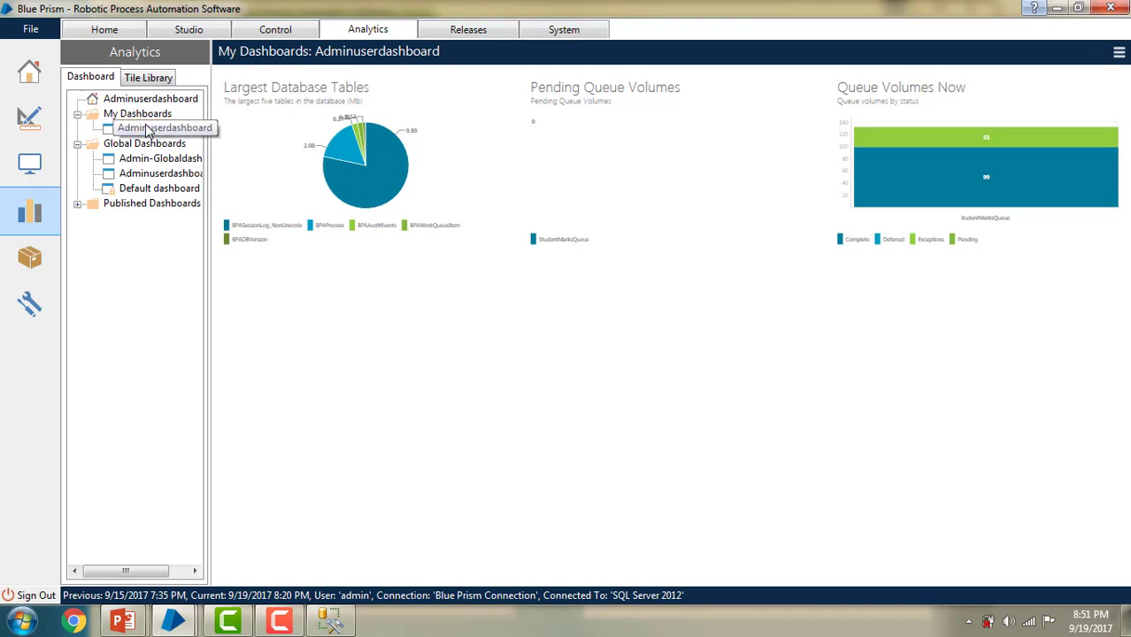
Step: Copy Adminuserdashboard as a published dashboard renamed Adminuserdashboard-Publish
right_click(149, 130)
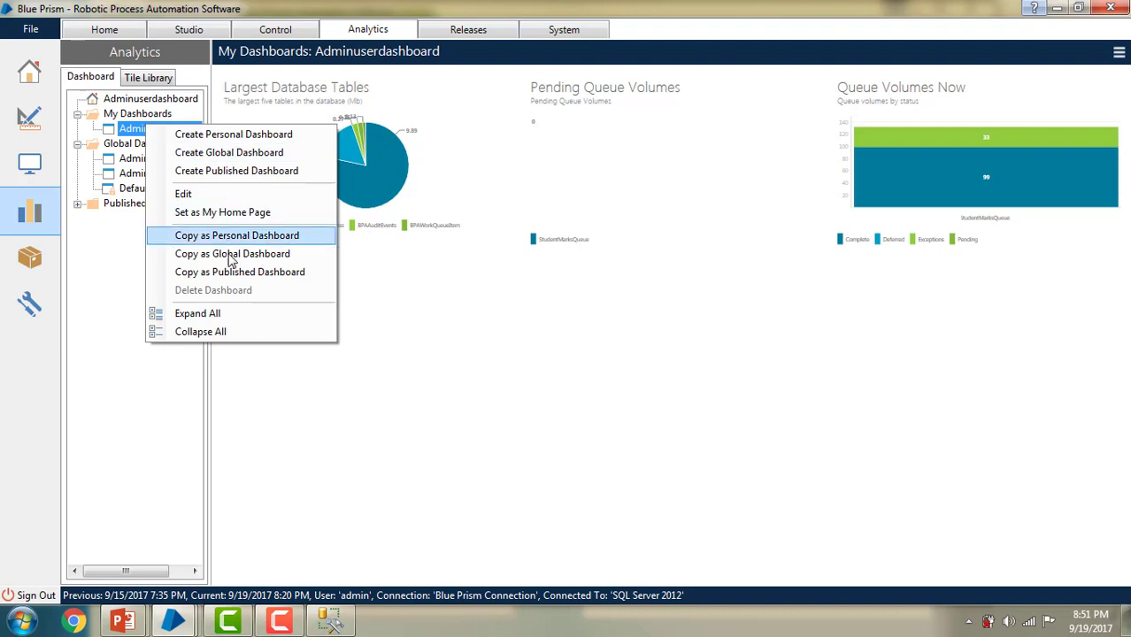
left_click(237, 273)
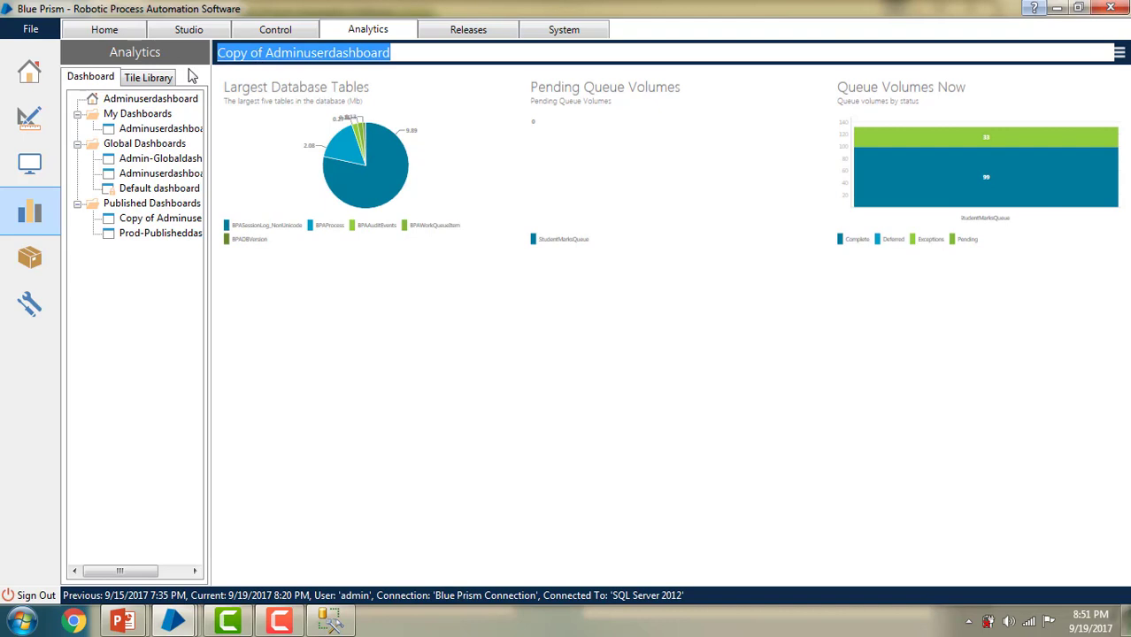
left_click_drag(265, 53, 192, 76)
key("BackSpace")
left_click(397, 61)
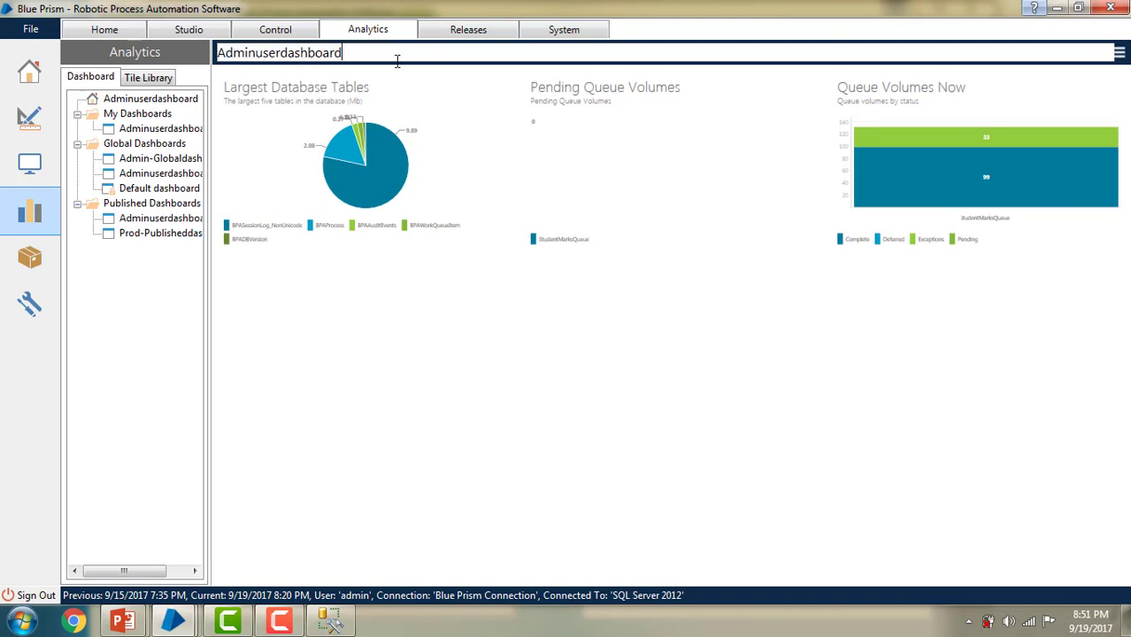
type("-Publish")
Step: Remove the Pending Queue Volumes tile and save Adminuserdashboard-Publish
right_click(605, 163)
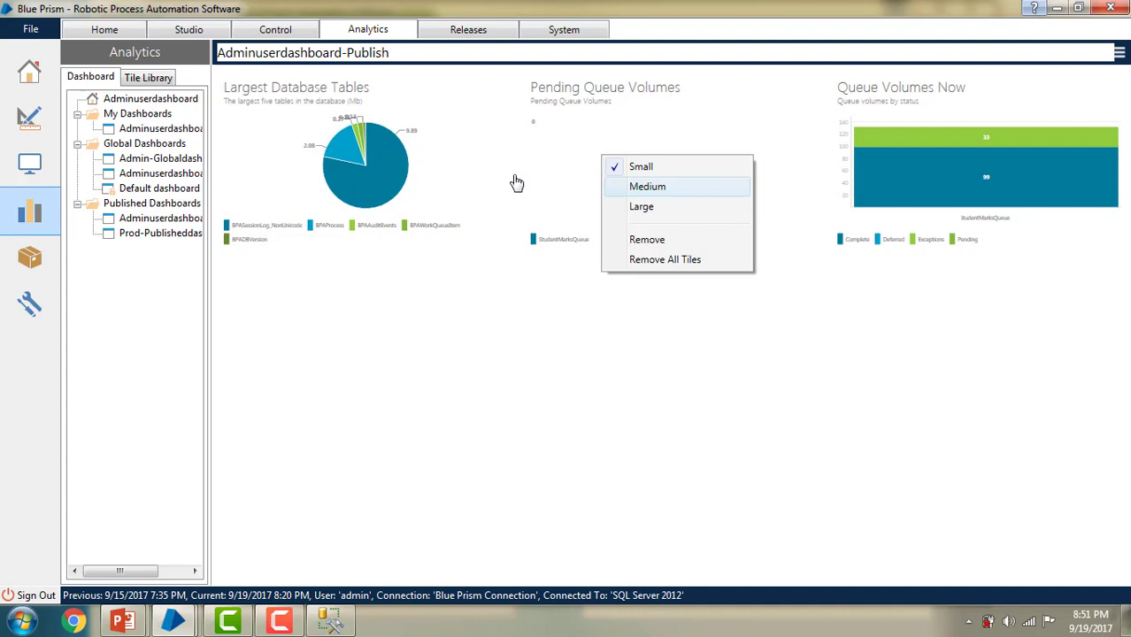
left_click(646, 239)
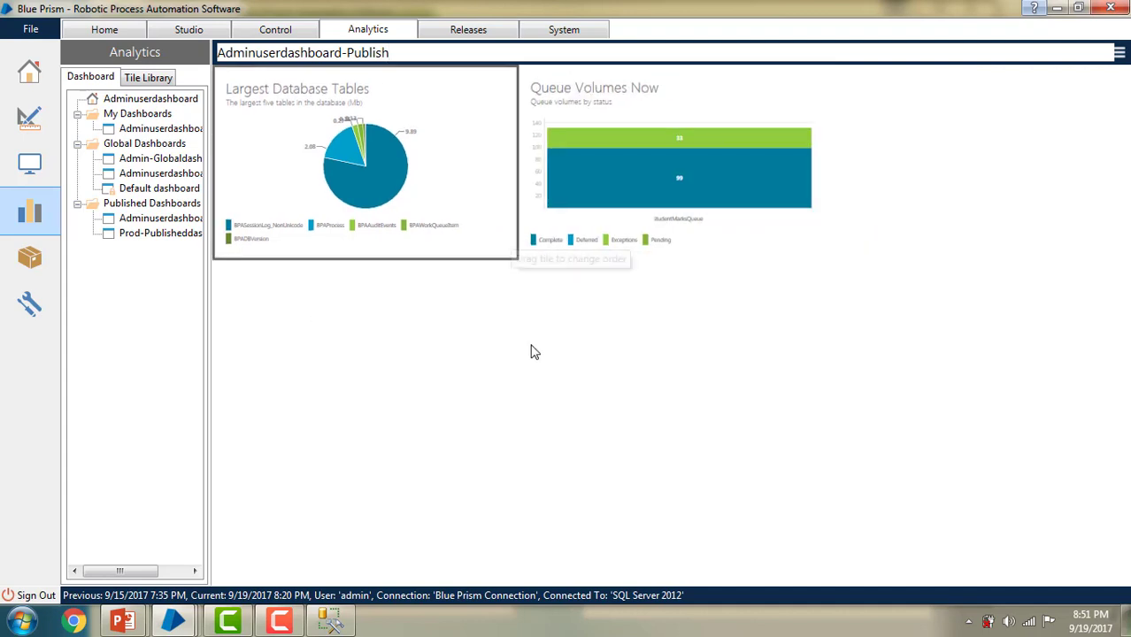
left_click(1118, 54)
left_click(1075, 90)
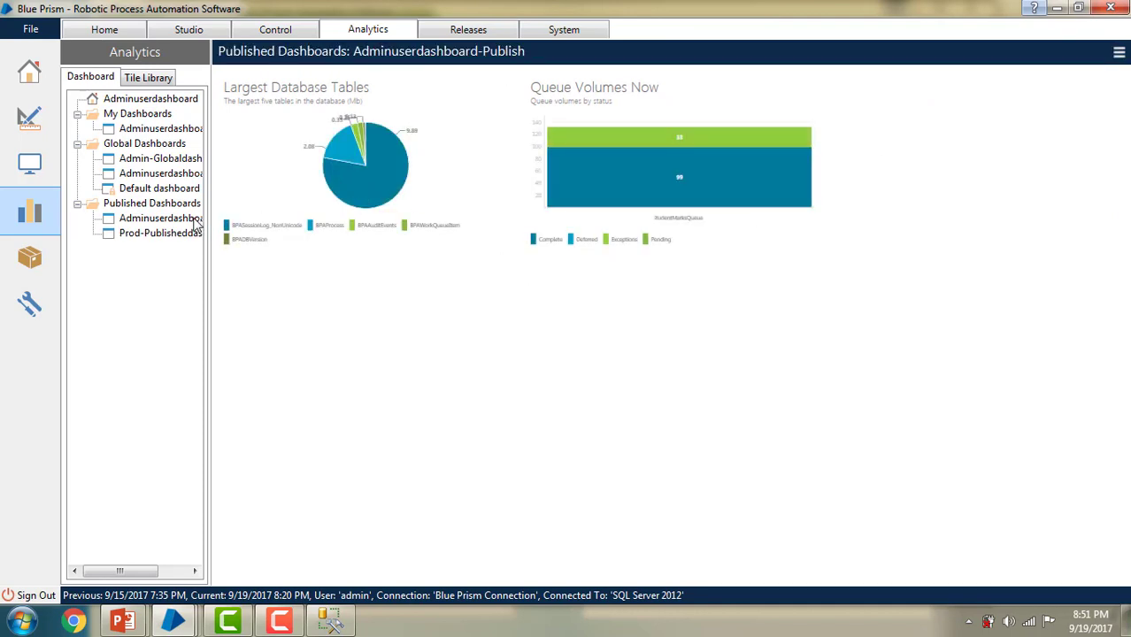
Step: Switch between the Tile Library and the dashboard tree, ending on the tile list
left_click(141, 78)
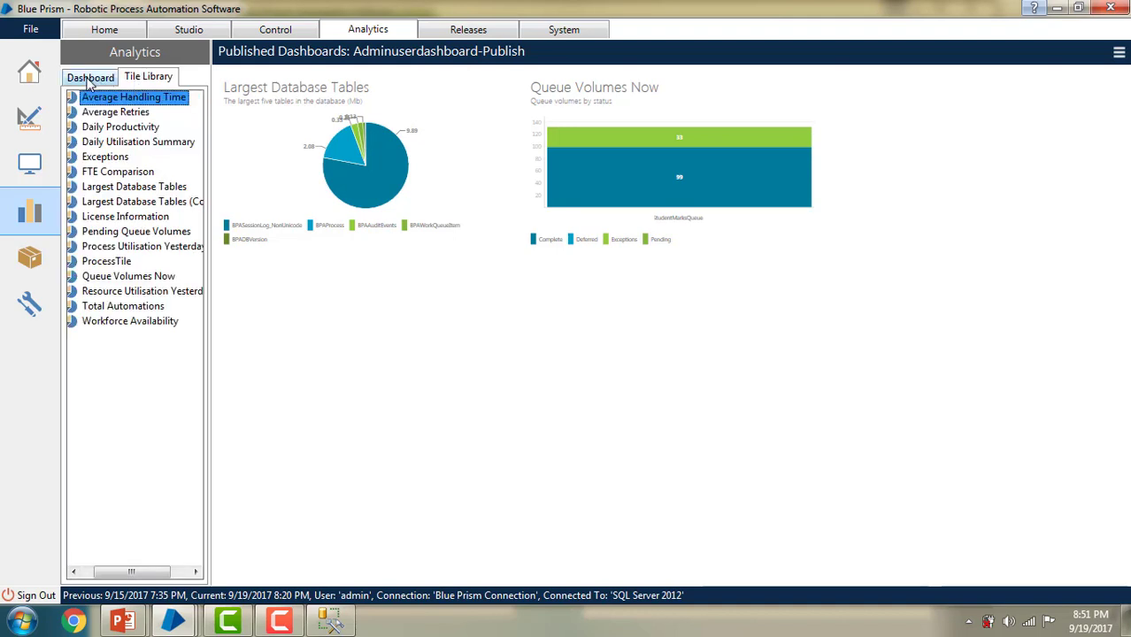
left_click(90, 79)
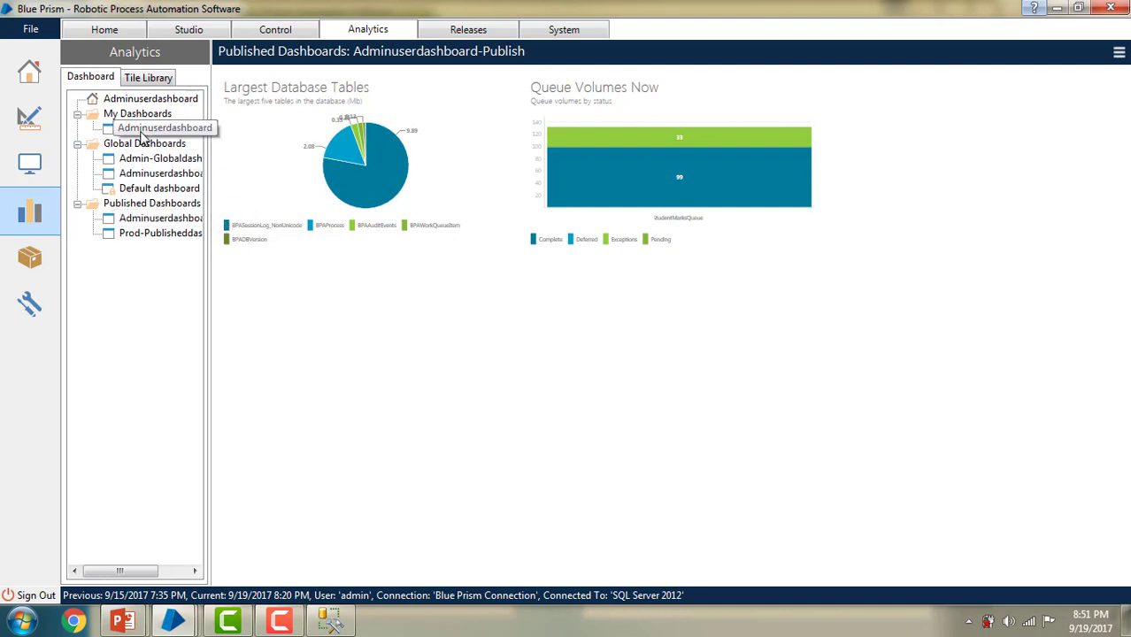
right_click(139, 131)
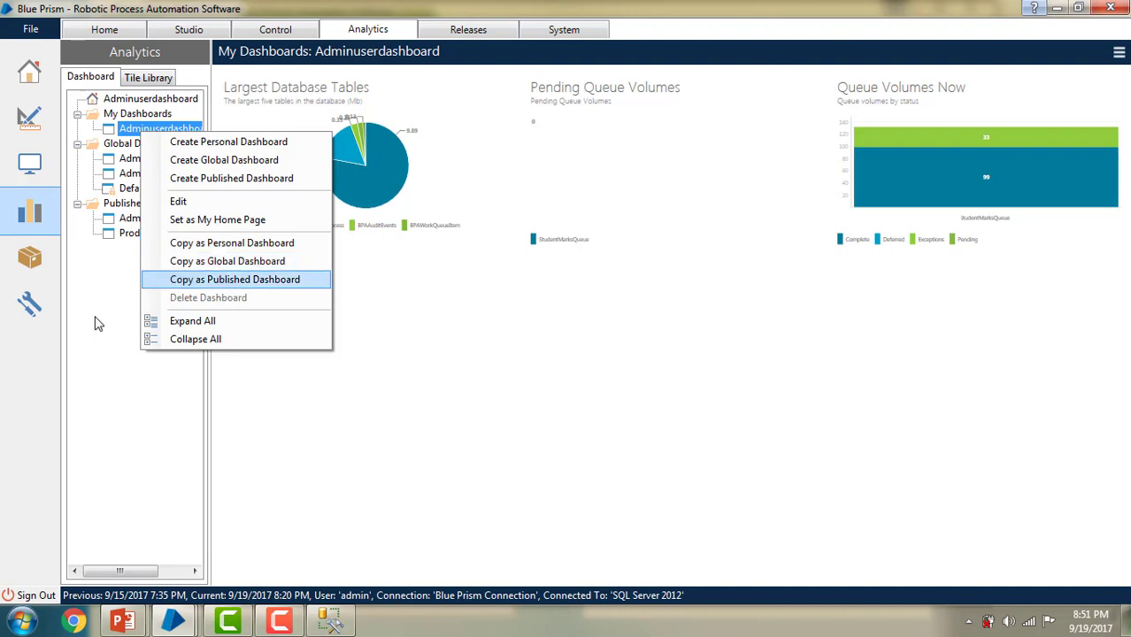
key("Escape")
left_click(149, 77)
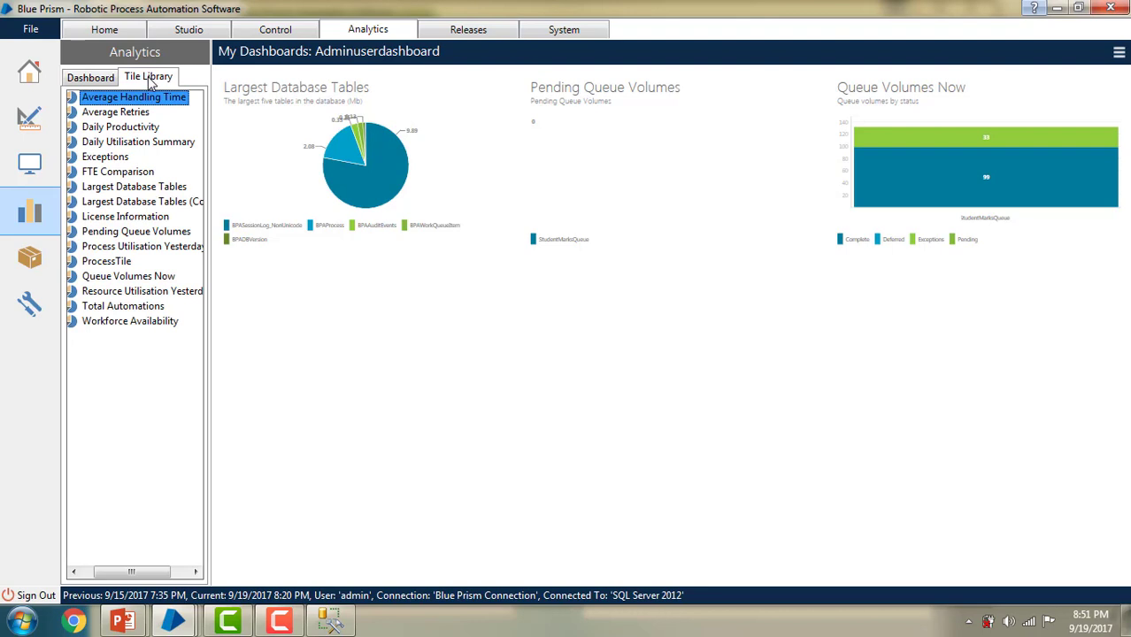
Step: Clone the Average Handling Time tile, then delete the Average Handling Time (1) clone
right_click(147, 100)
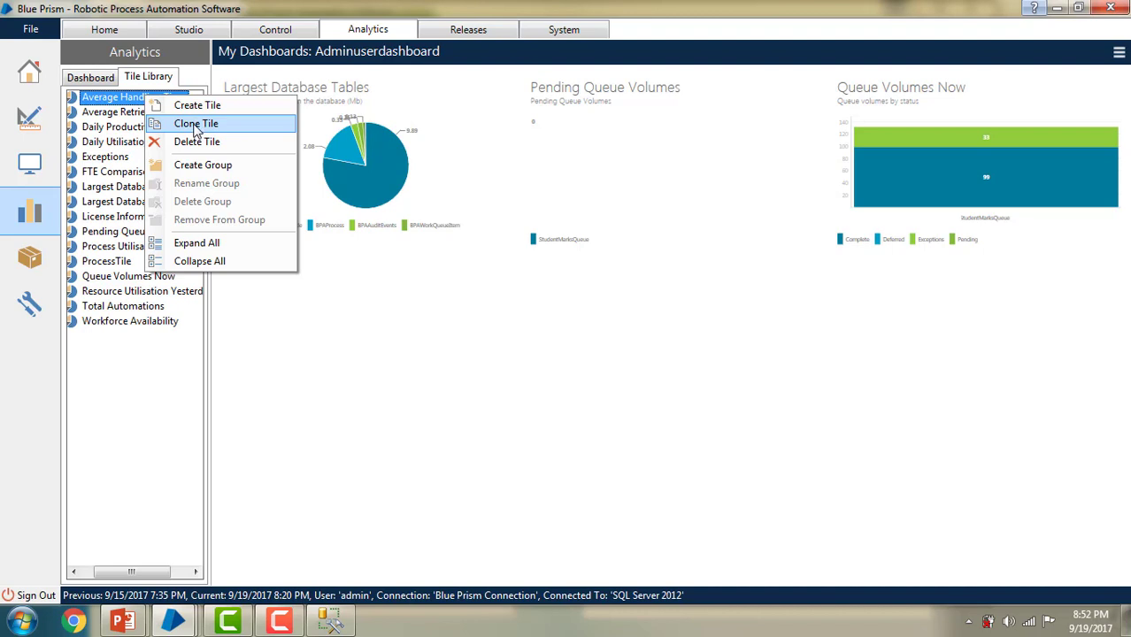
left_click(196, 126)
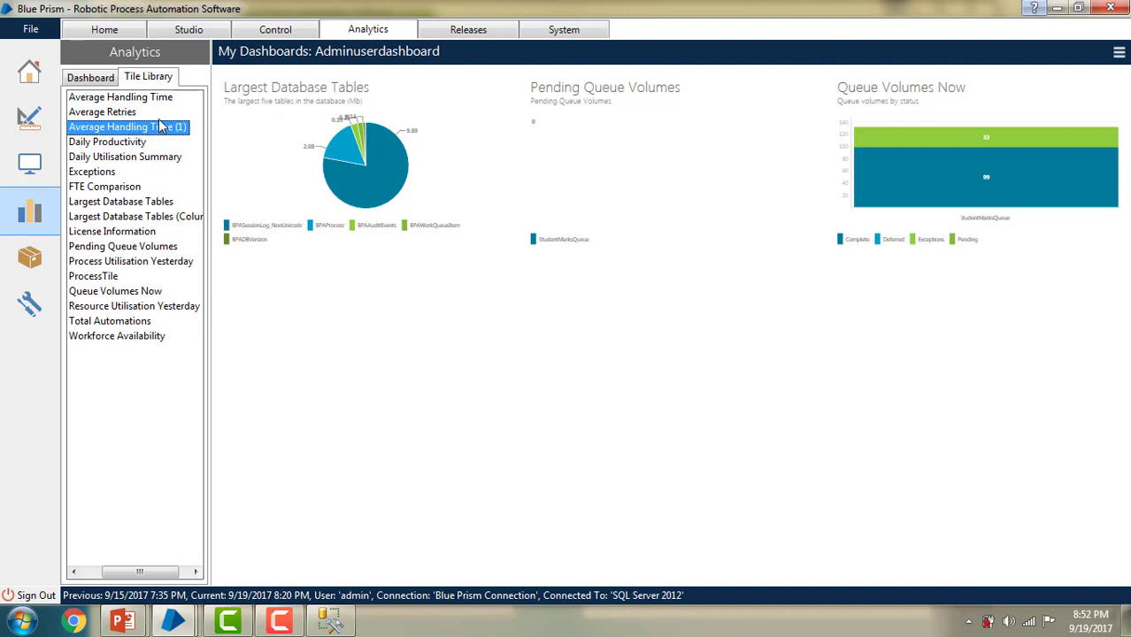
right_click(162, 130)
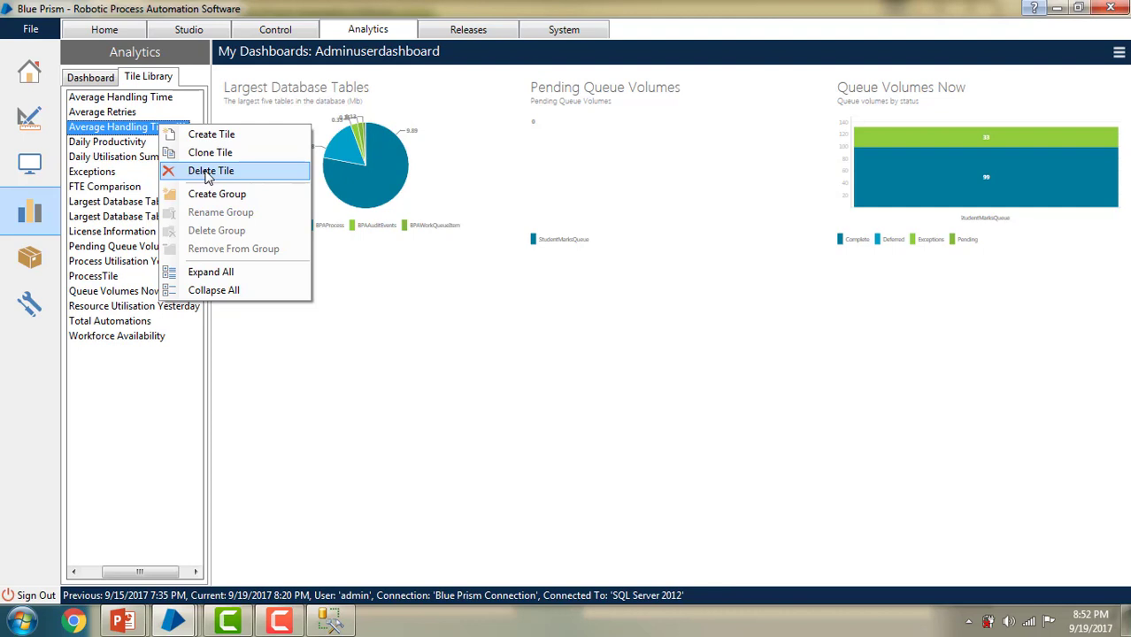
left_click(208, 174)
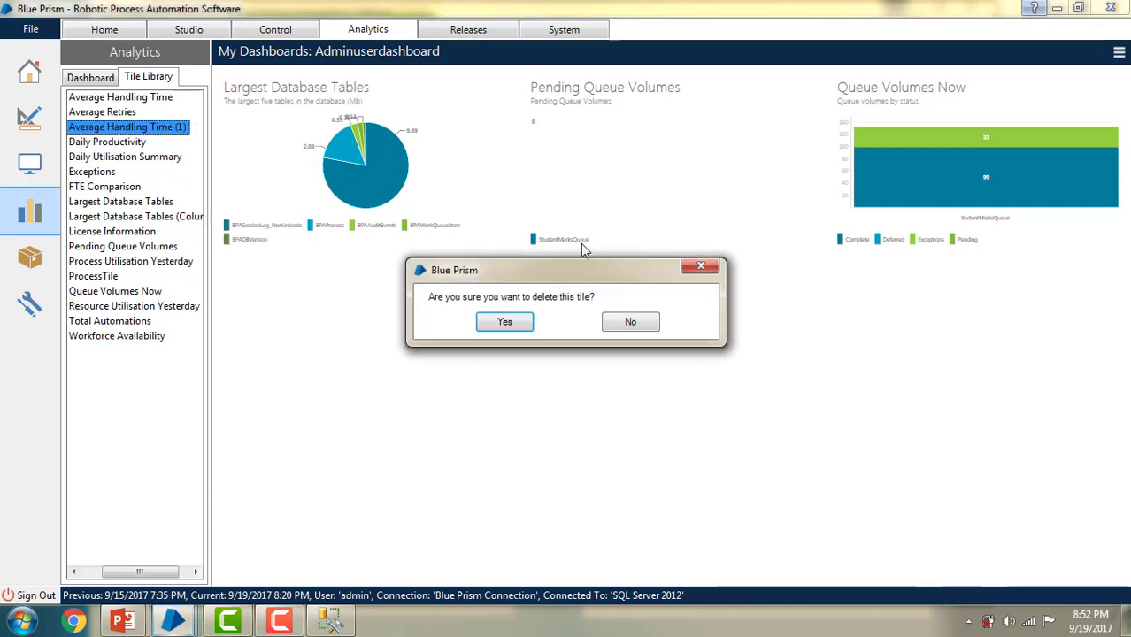
left_click(518, 322)
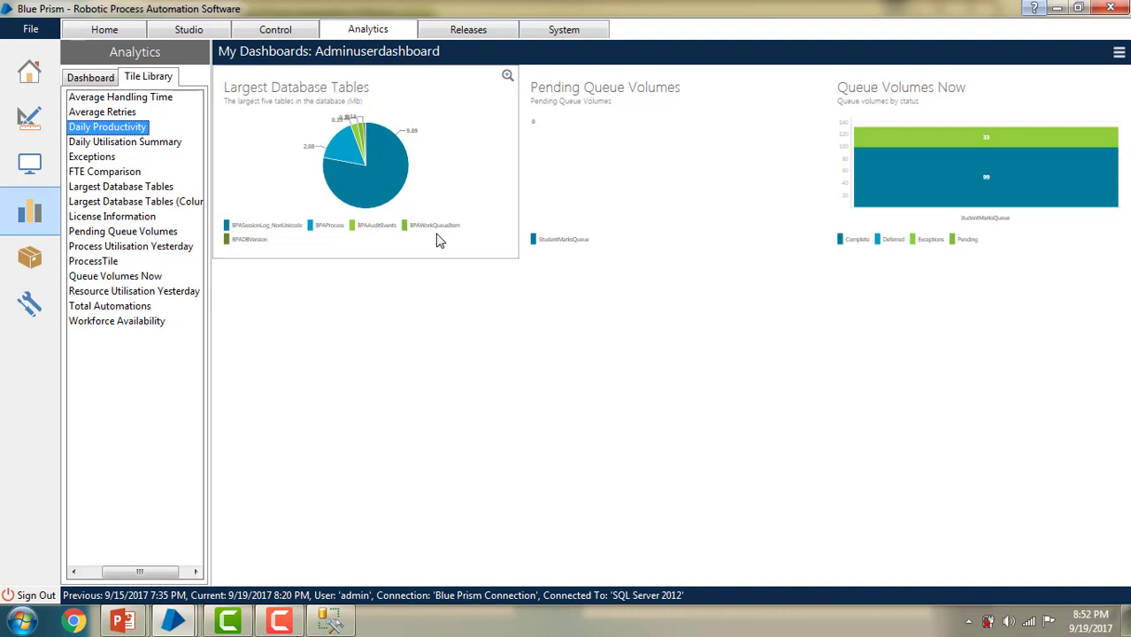
Step: Create a new tile group named DevGroup in the Tile Library
right_click(115, 129)
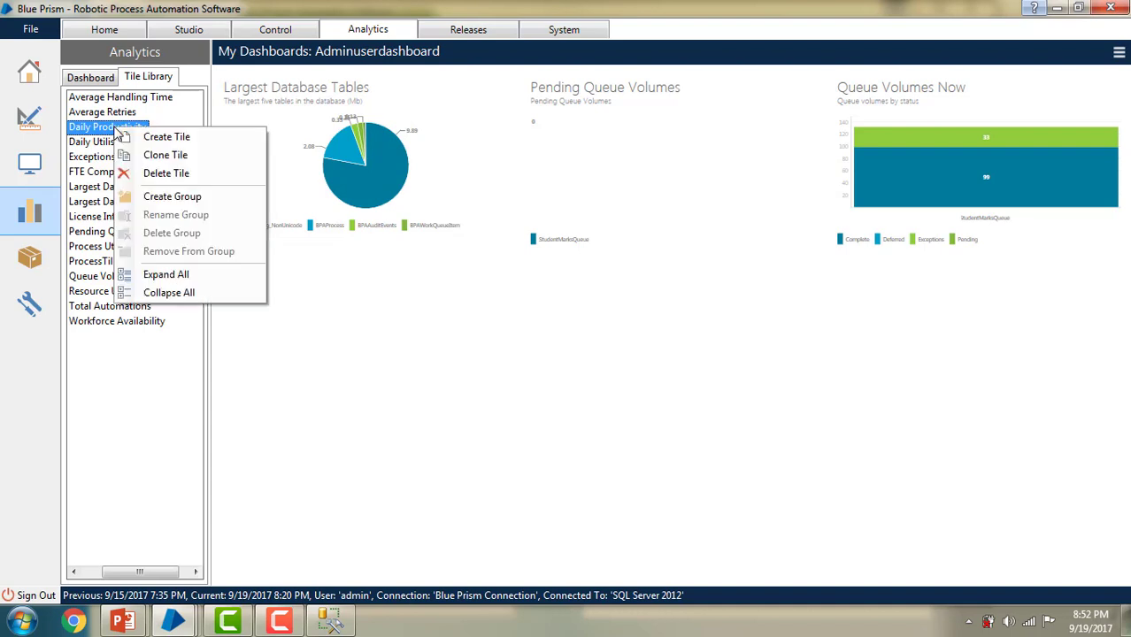
left_click(172, 202)
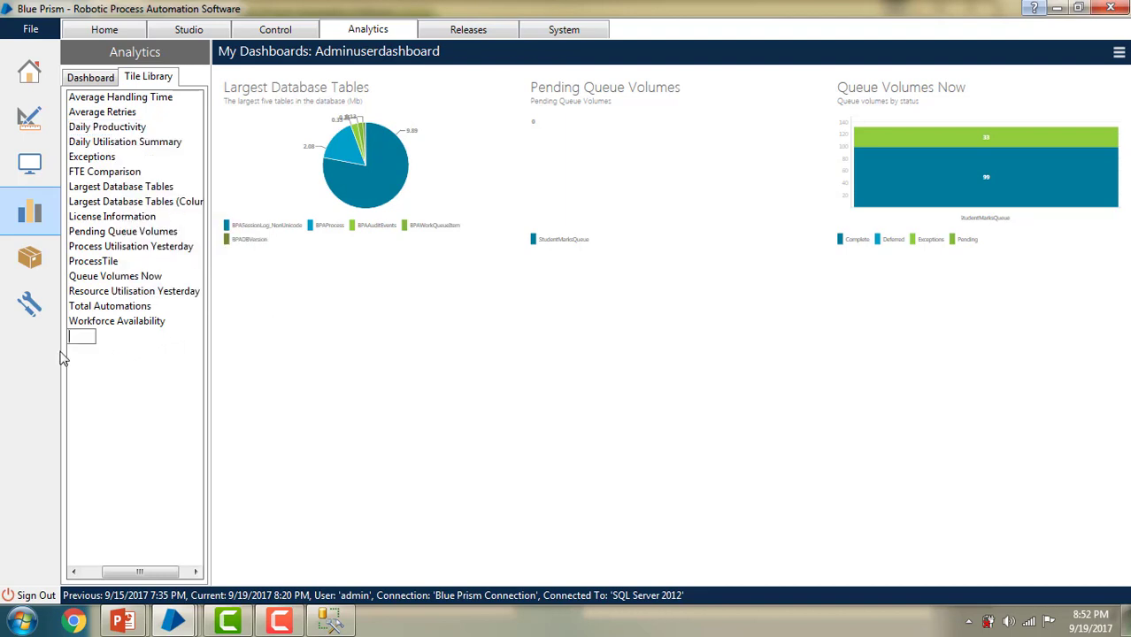
type("DevGroup")
key("Return")
Step: Move ProcessTile into DevGroup, then bring up the Adminuserdashboard actions
left_click_drag(151, 571, 133, 571)
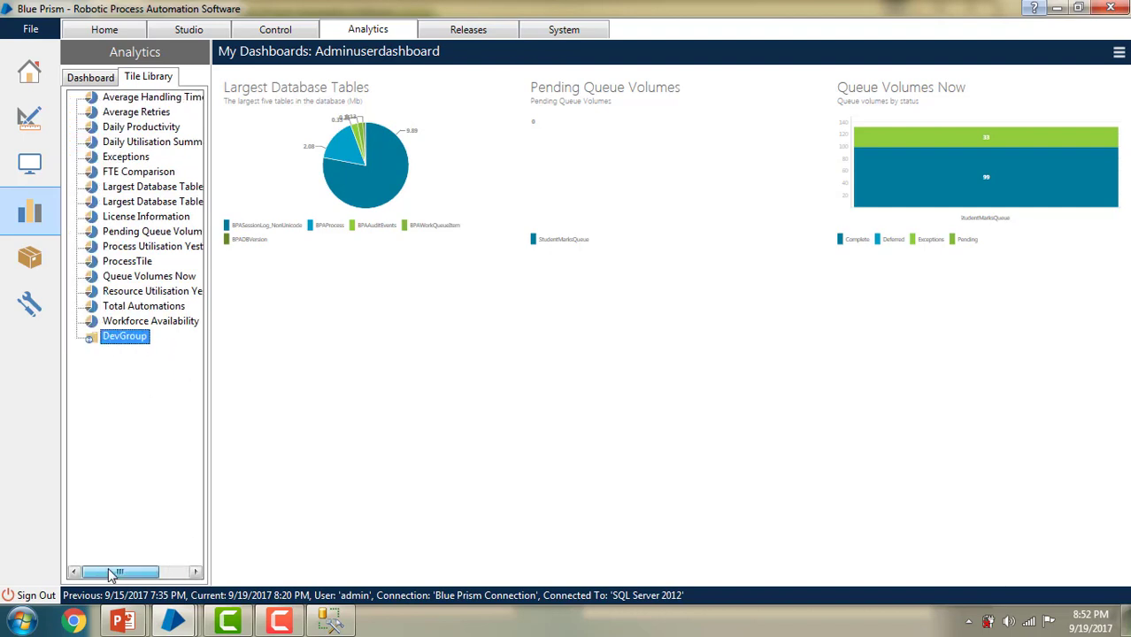
left_click_drag(120, 343, 121, 343)
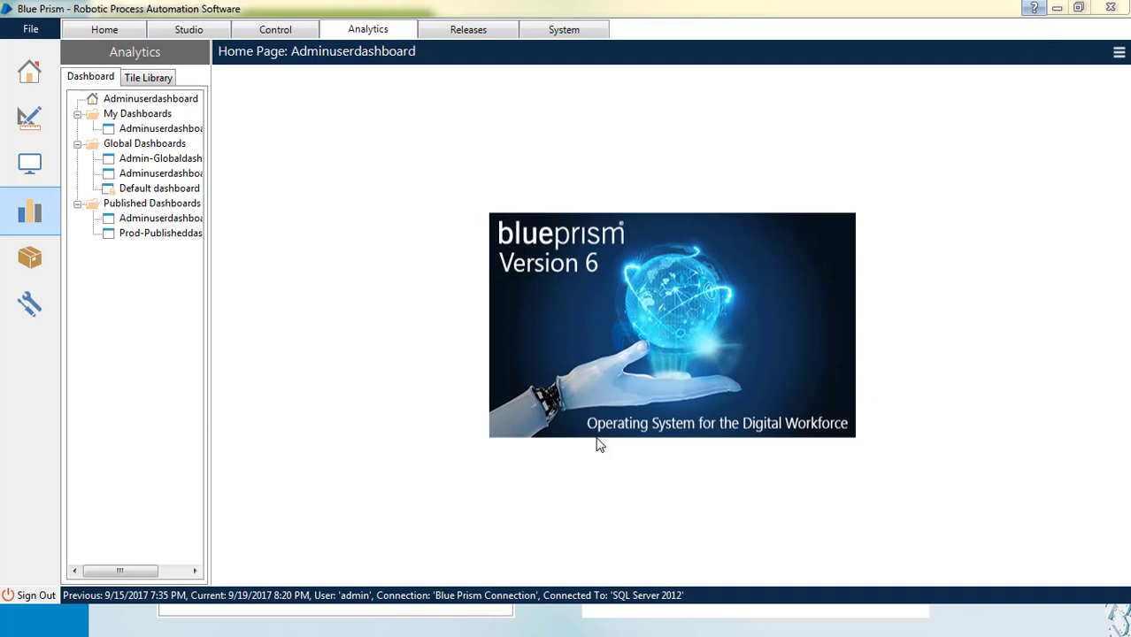
right_click(154, 131)
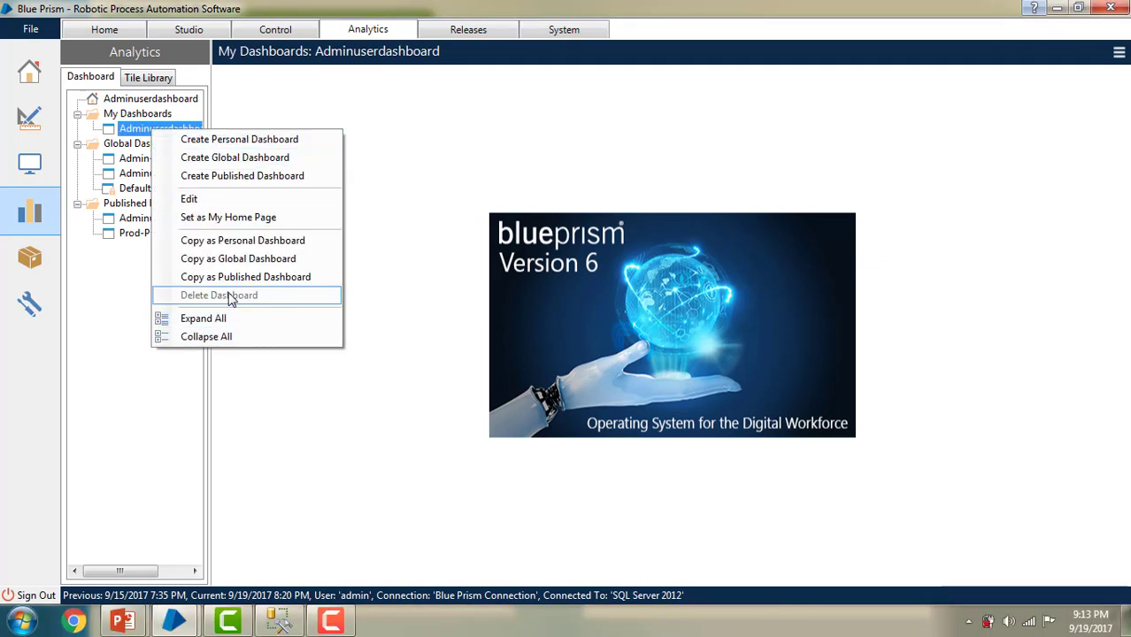
Step: Create personal dashboard TestPersonalDashboard under My Dashboards and save it with no tiles
right_click(130, 114)
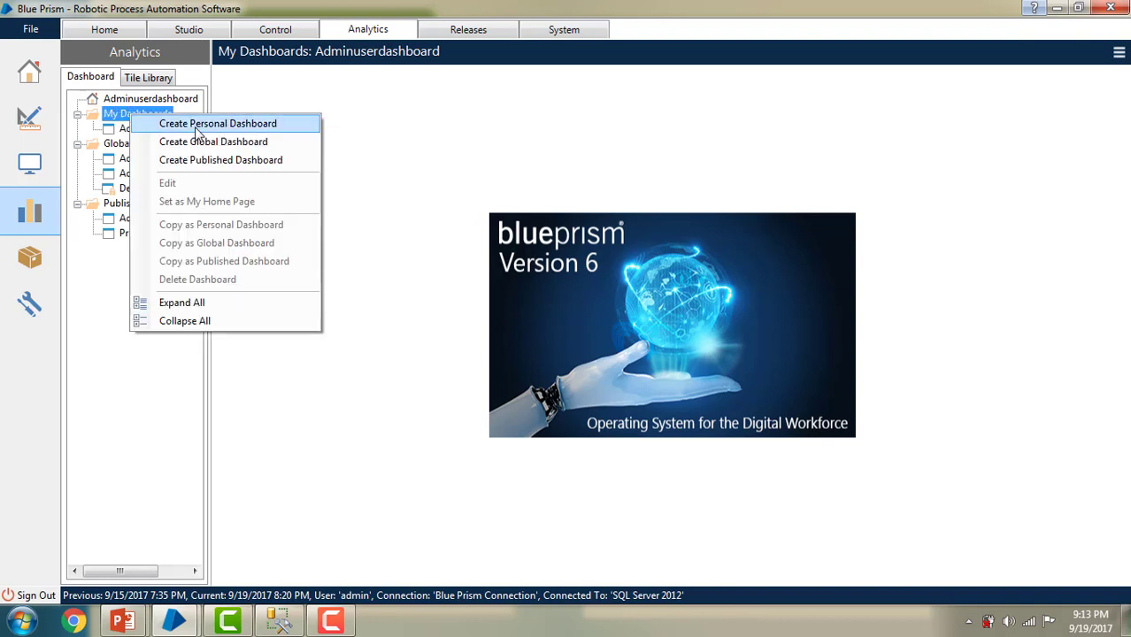
left_click(197, 128)
type("TestPer")
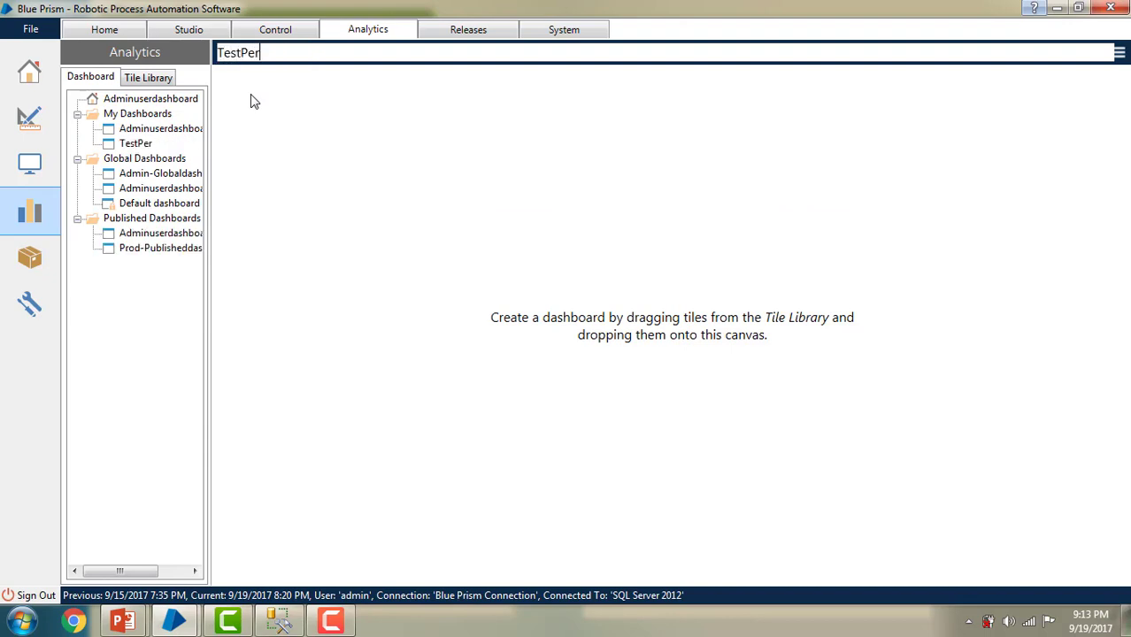
type("sonalDas")
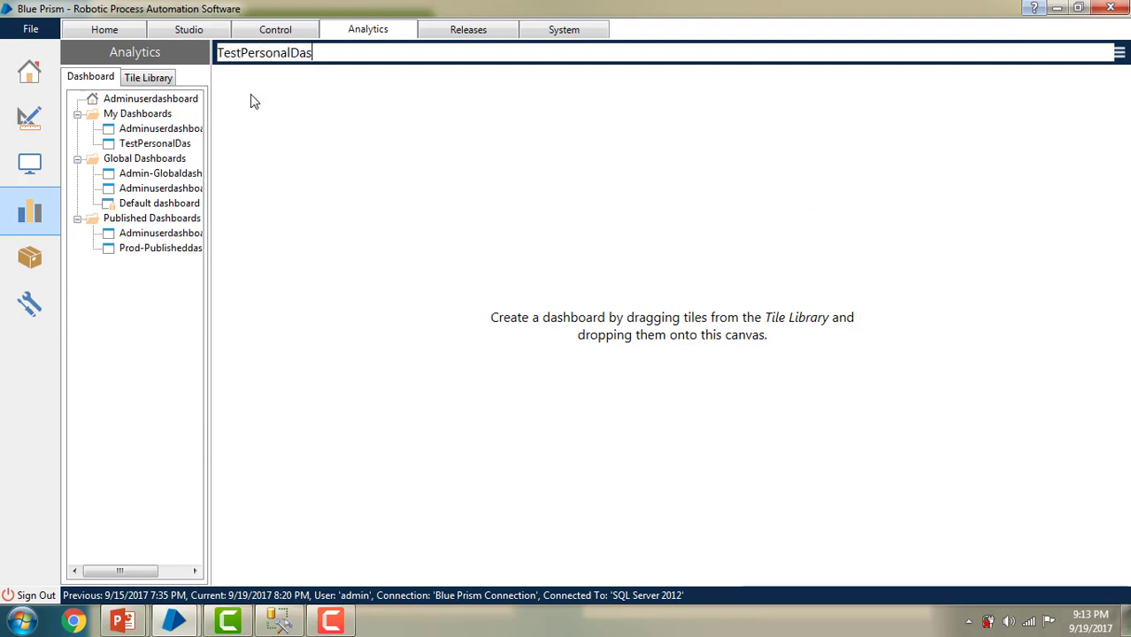
type("hboard")
left_click(1120, 53)
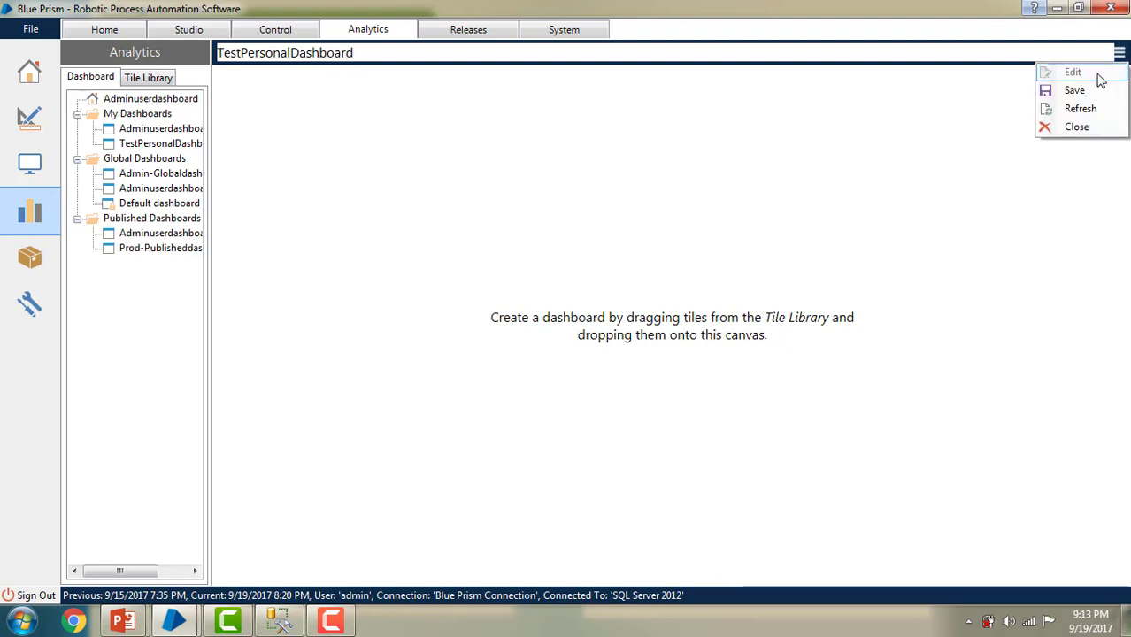
left_click(1082, 91)
left_click(521, 327)
Step: Browse the dashboard tree between Adminuserdashboard, TestPersonalDashboard and Admin-Globaldashboard menus
right_click(183, 129)
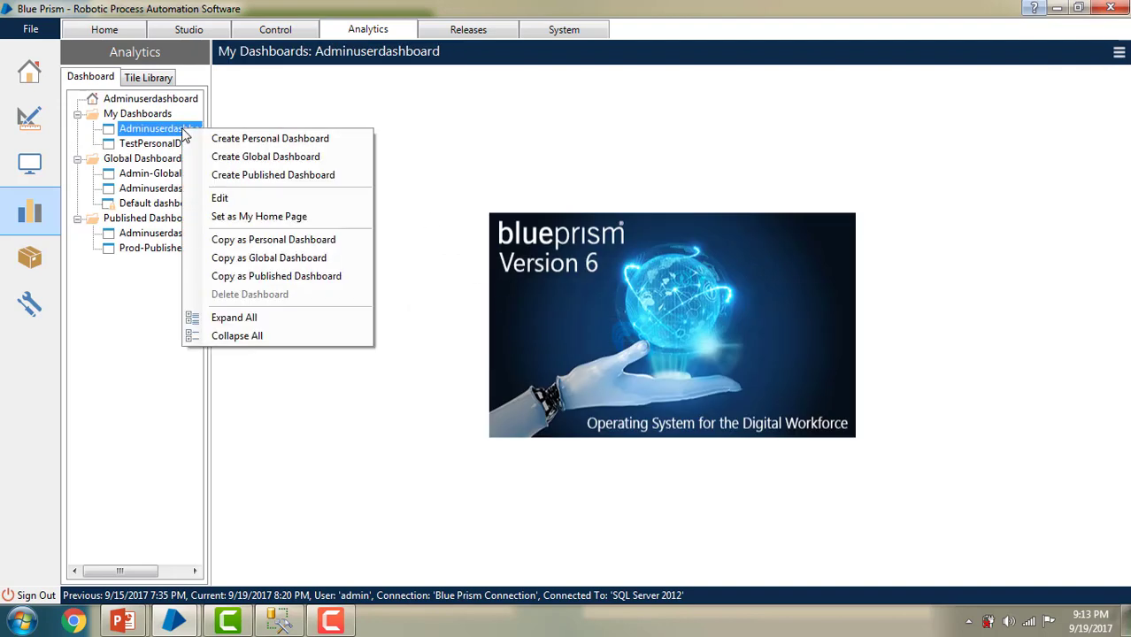
left_click(157, 146)
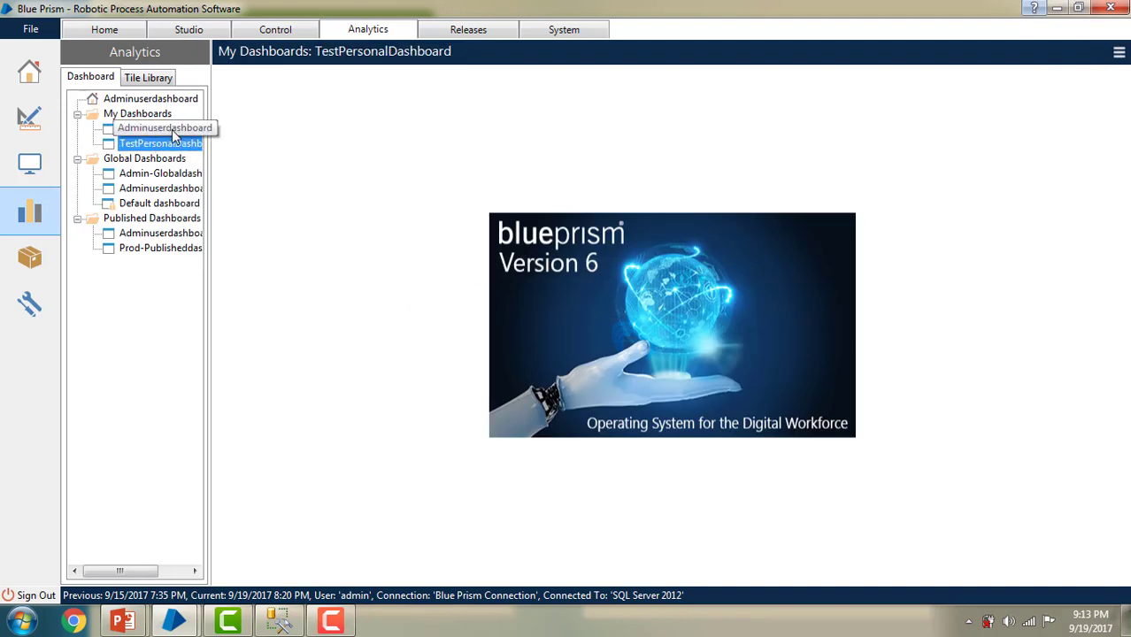
left_click(181, 130)
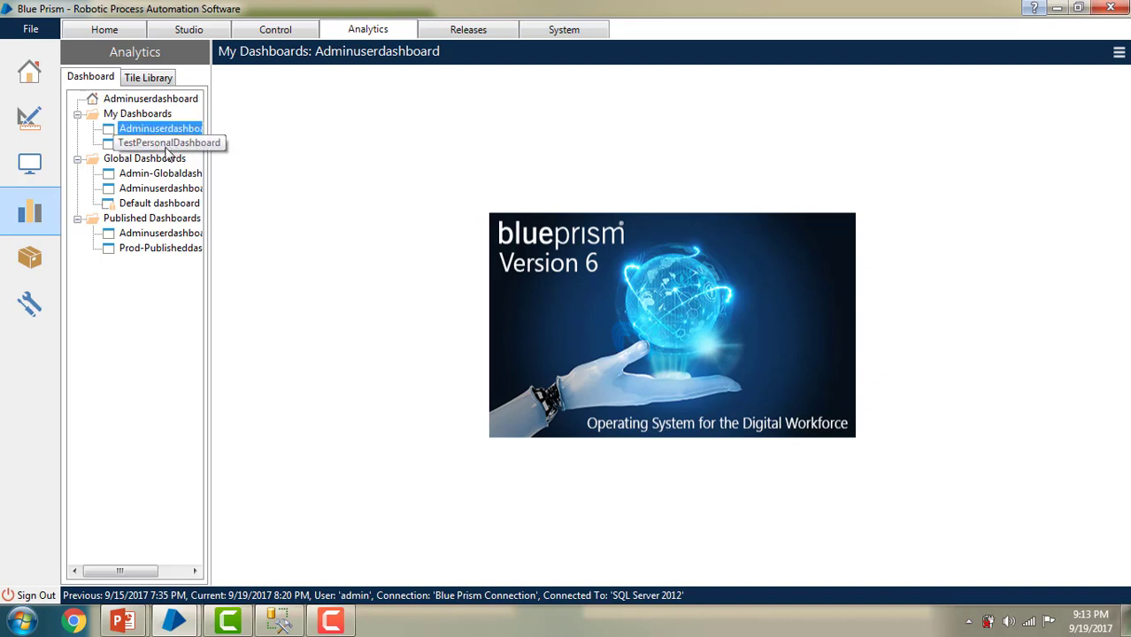
right_click(166, 149)
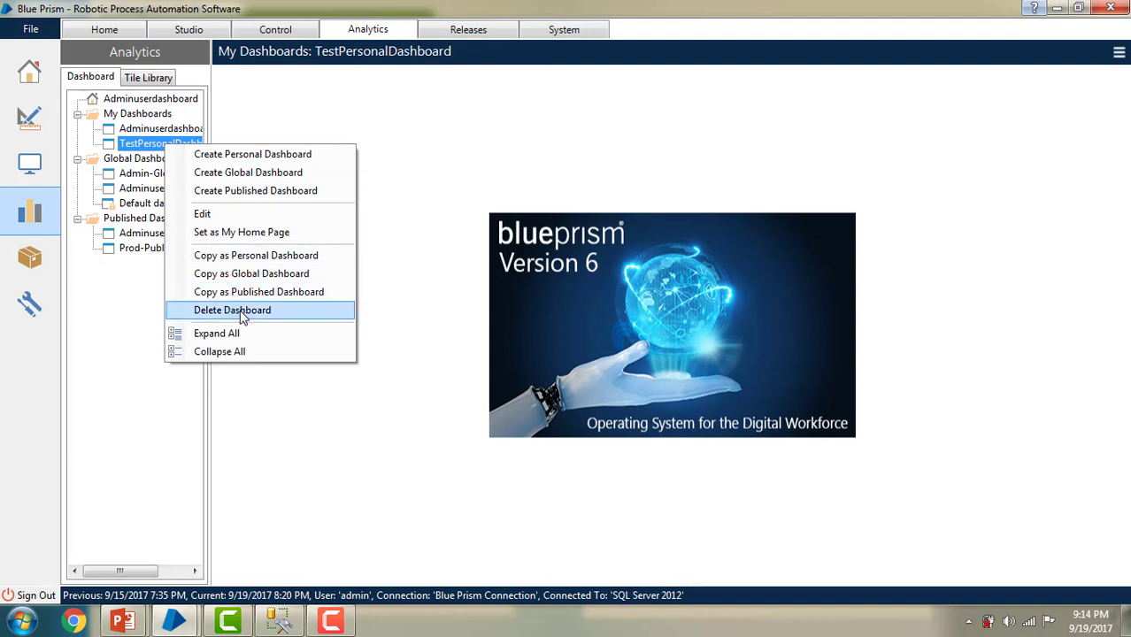
left_click(147, 297)
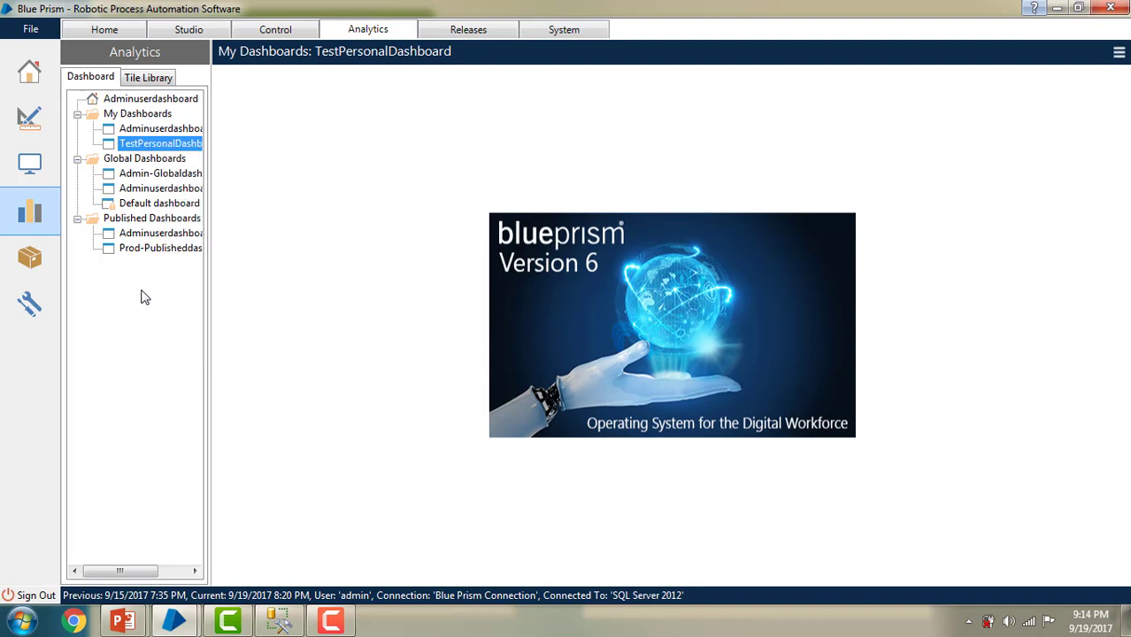
right_click(172, 177)
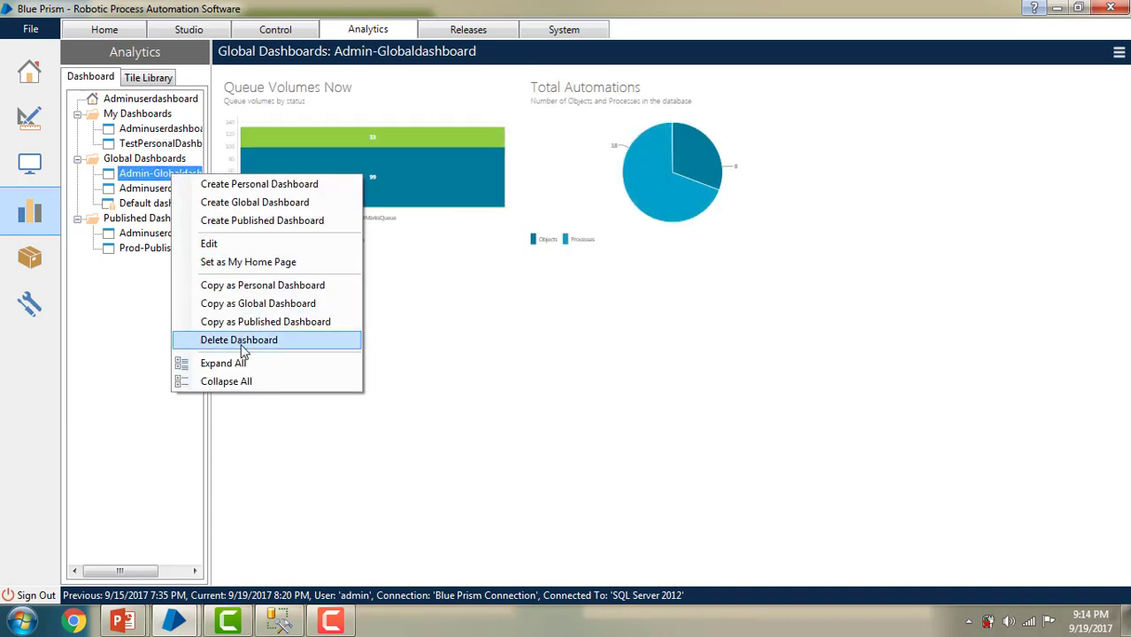
left_click(162, 147)
Step: Delete TestPersonalDashboard, confirm, and display Adminuserdashboard
right_click(166, 152)
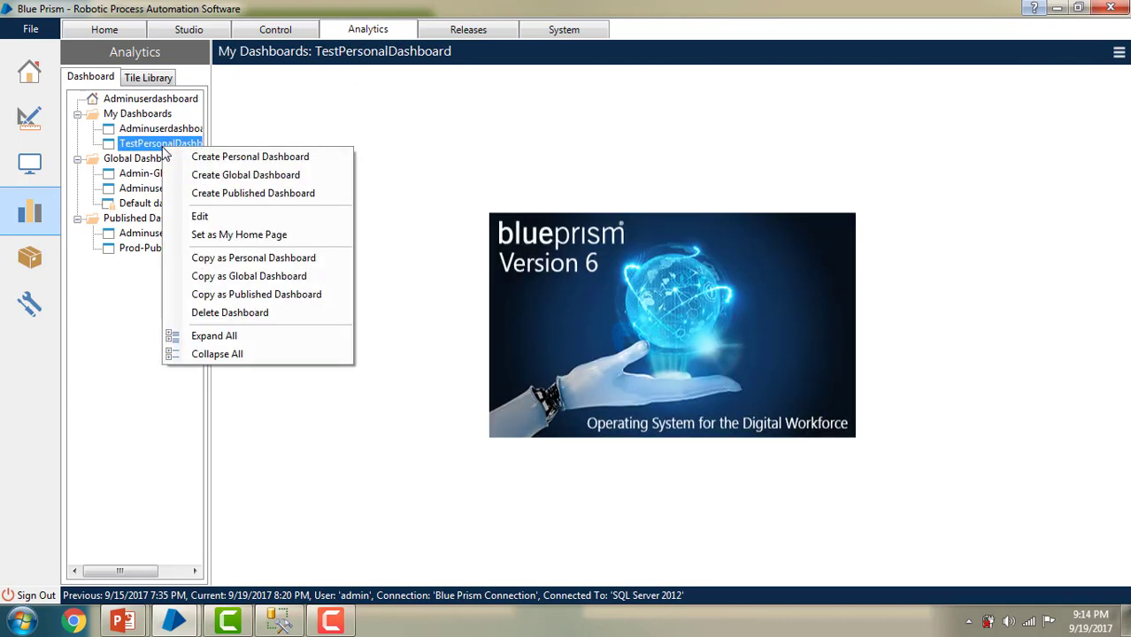
left_click(241, 313)
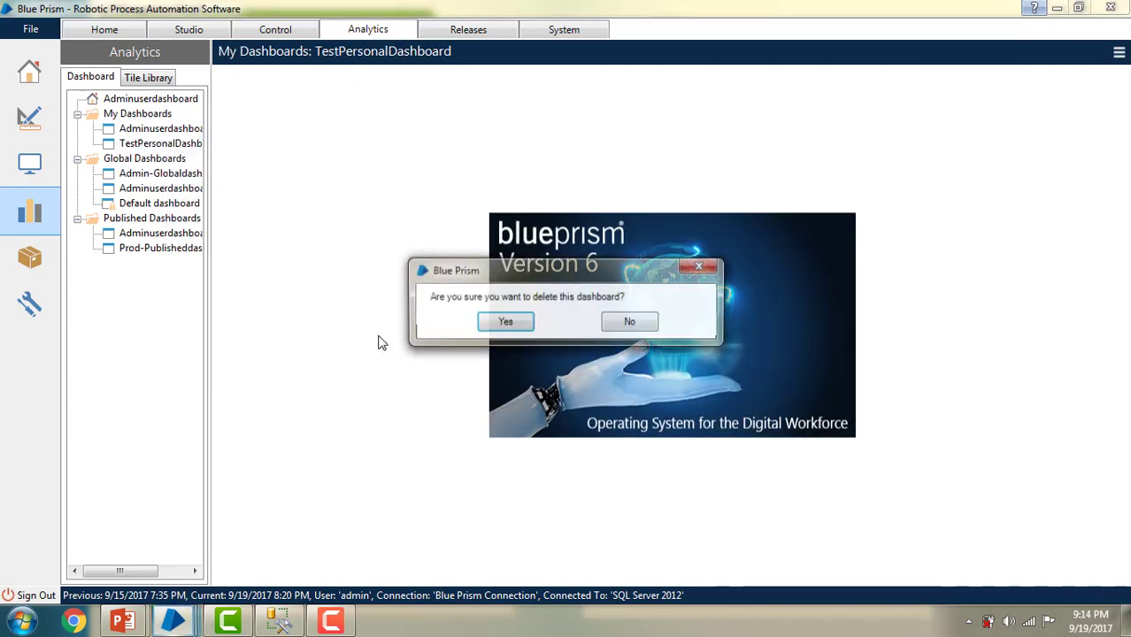
left_click(499, 327)
left_click(146, 128)
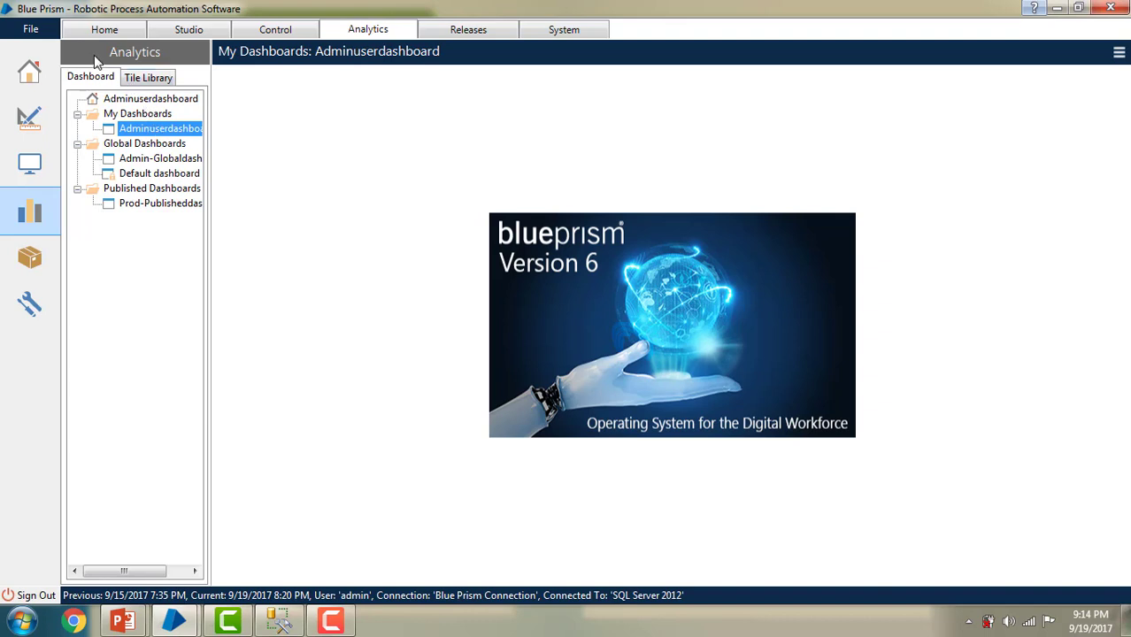
Step: In Releases, start a new package named Dashboard-TilePackage and continue to the Description step
left_click(471, 30)
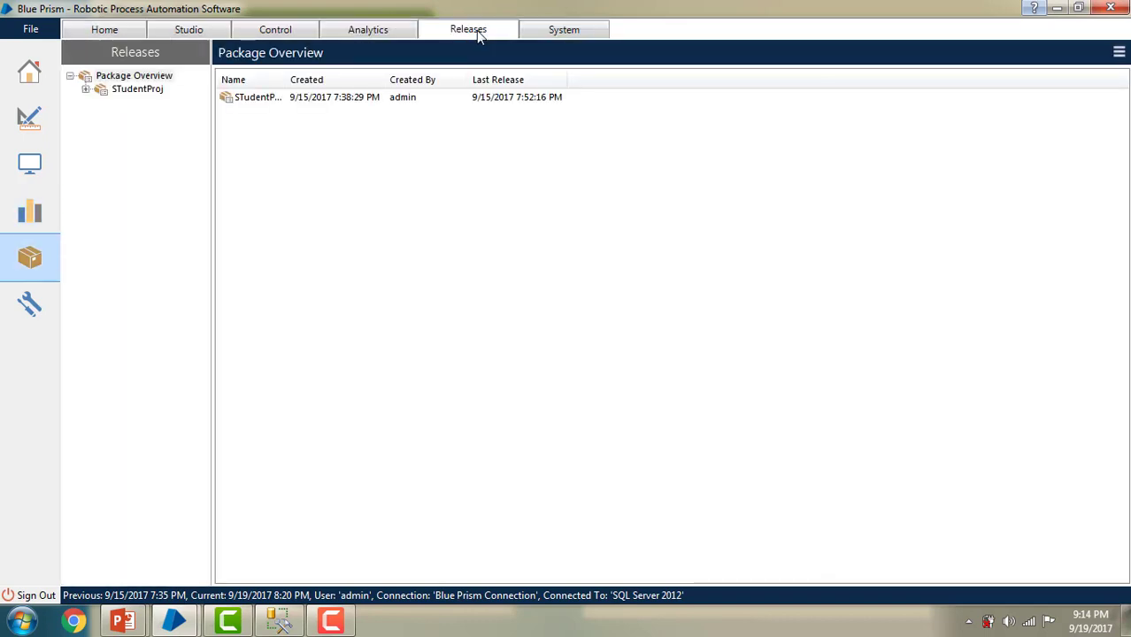
right_click(140, 83)
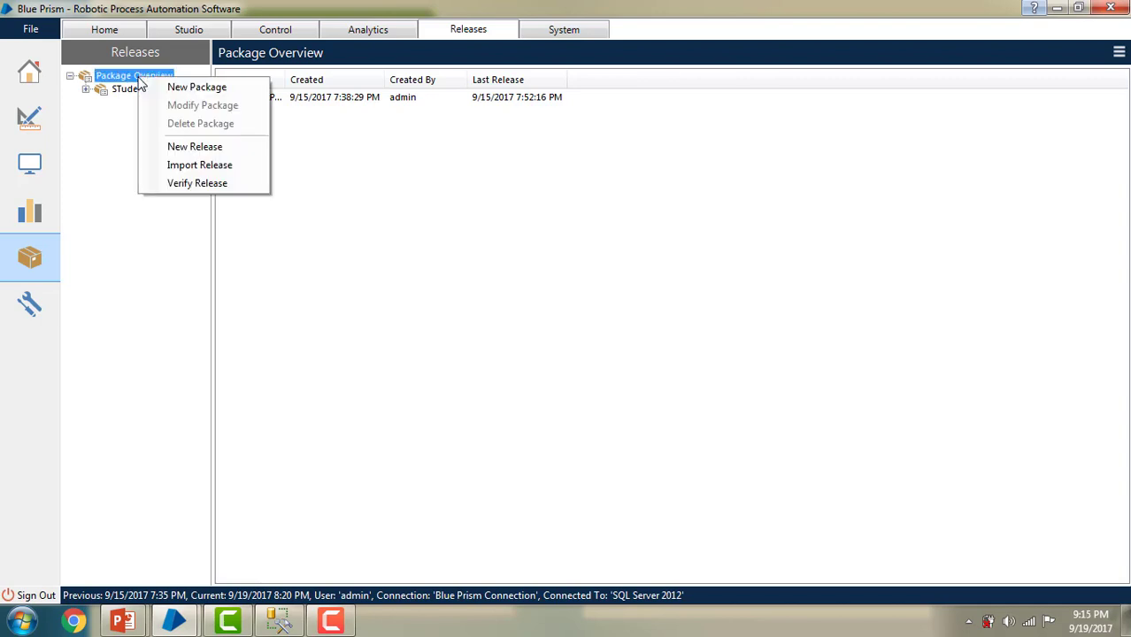
left_click(187, 88)
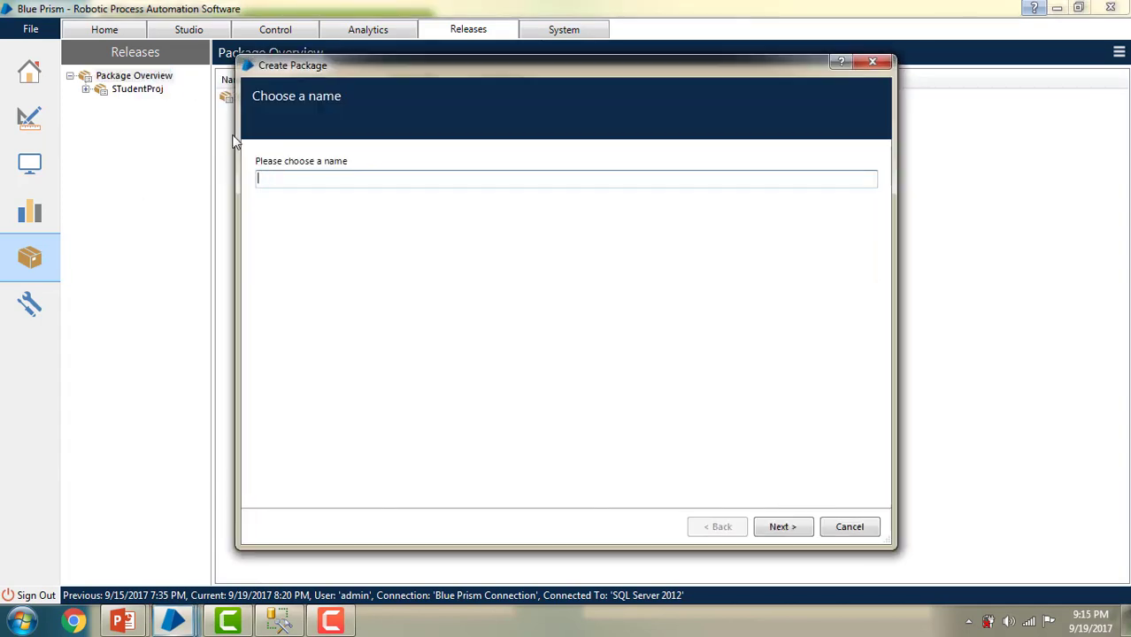
left_click(872, 62)
right_click(117, 80)
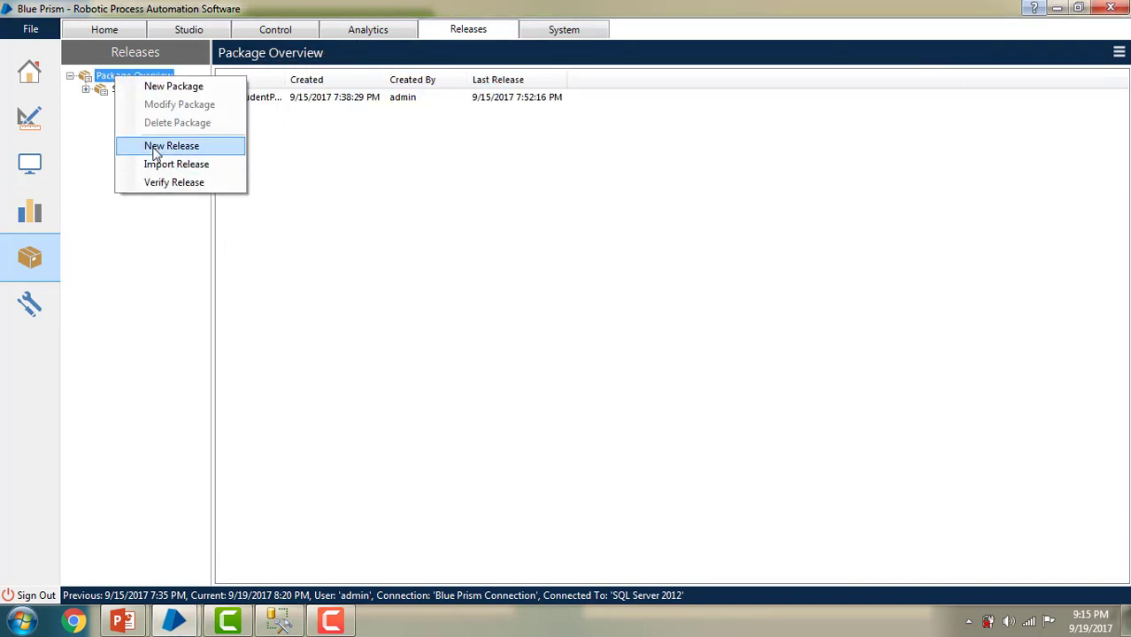
left_click(183, 86)
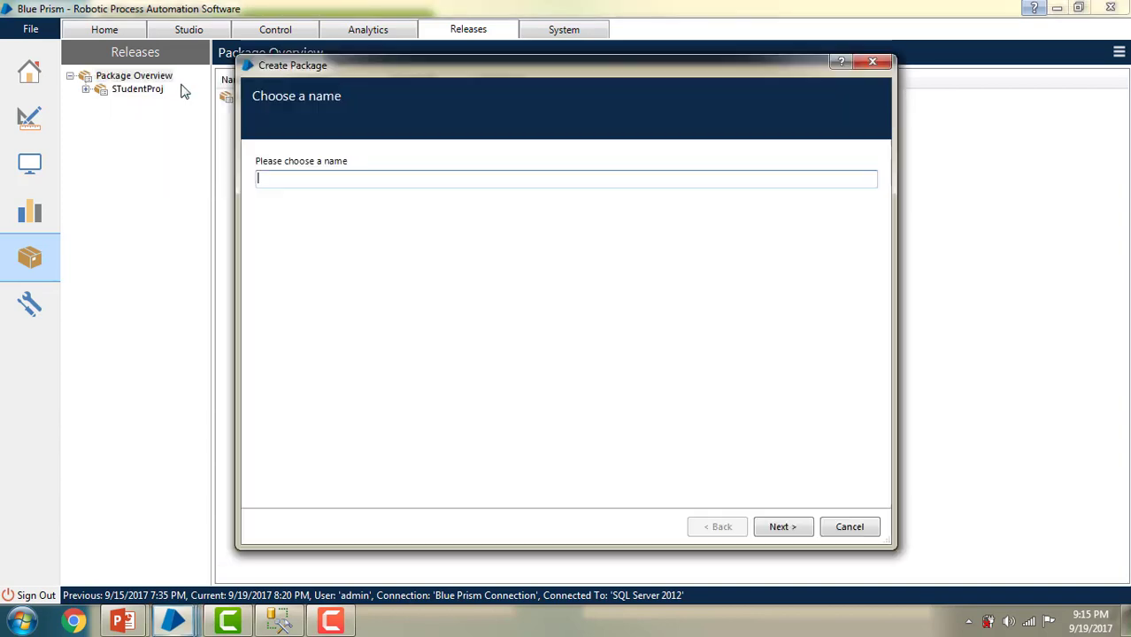
type("Dashboar")
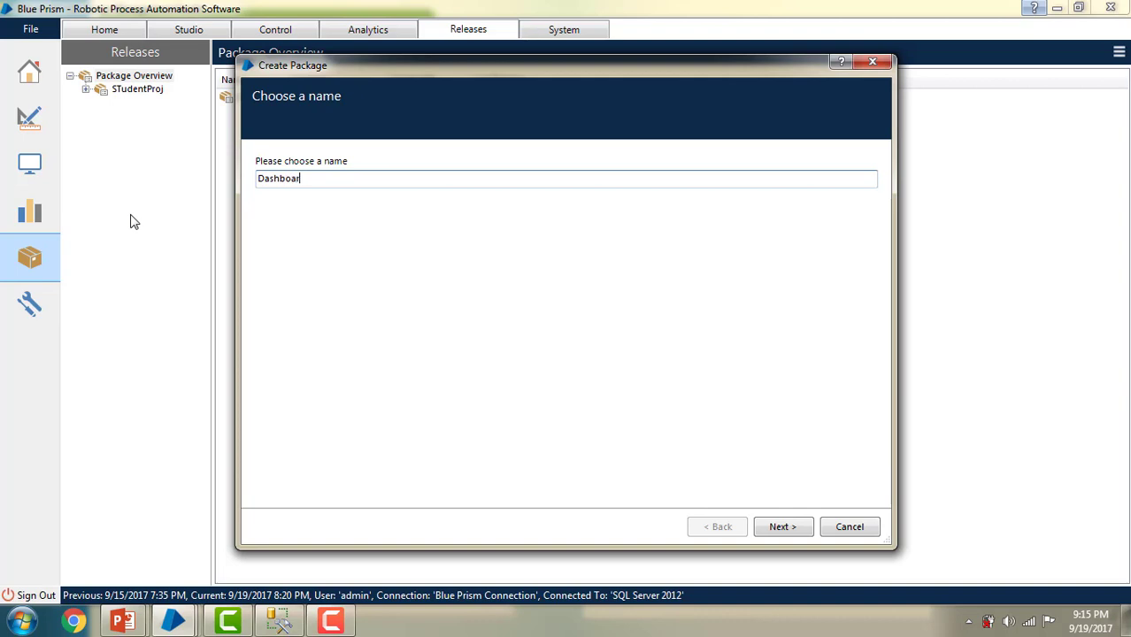
type("dPackage")
left_click(306, 181)
type("-TilePackage")
left_click(796, 529)
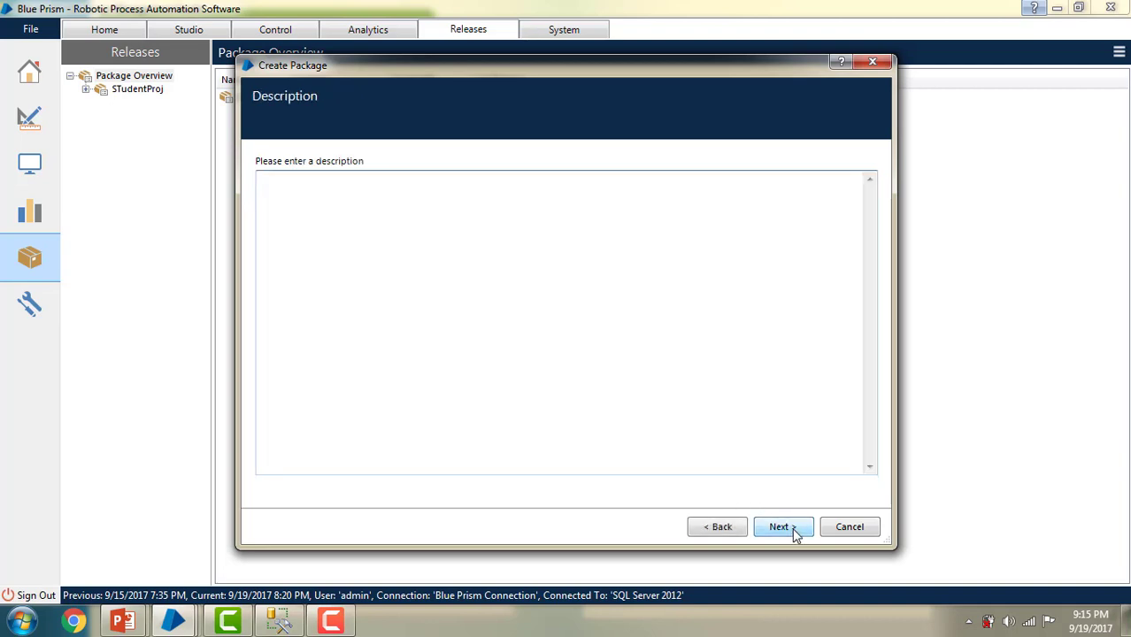
Step: Skip the description and add ProcessTile from Tiles > DevGroup to the package contents
left_click(795, 530)
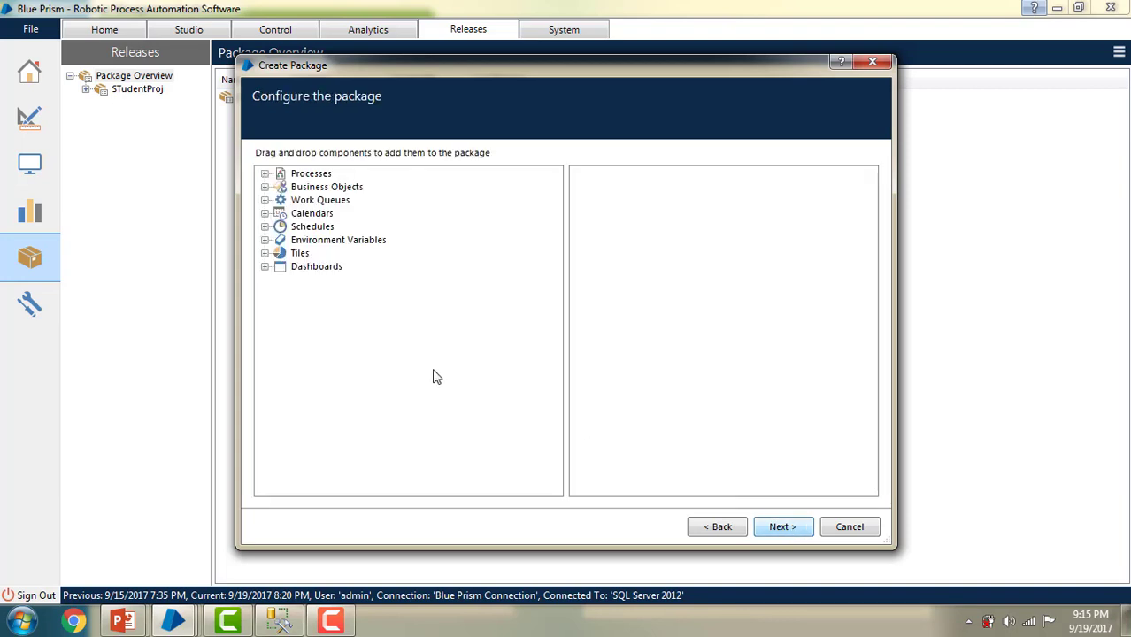
left_click(264, 255)
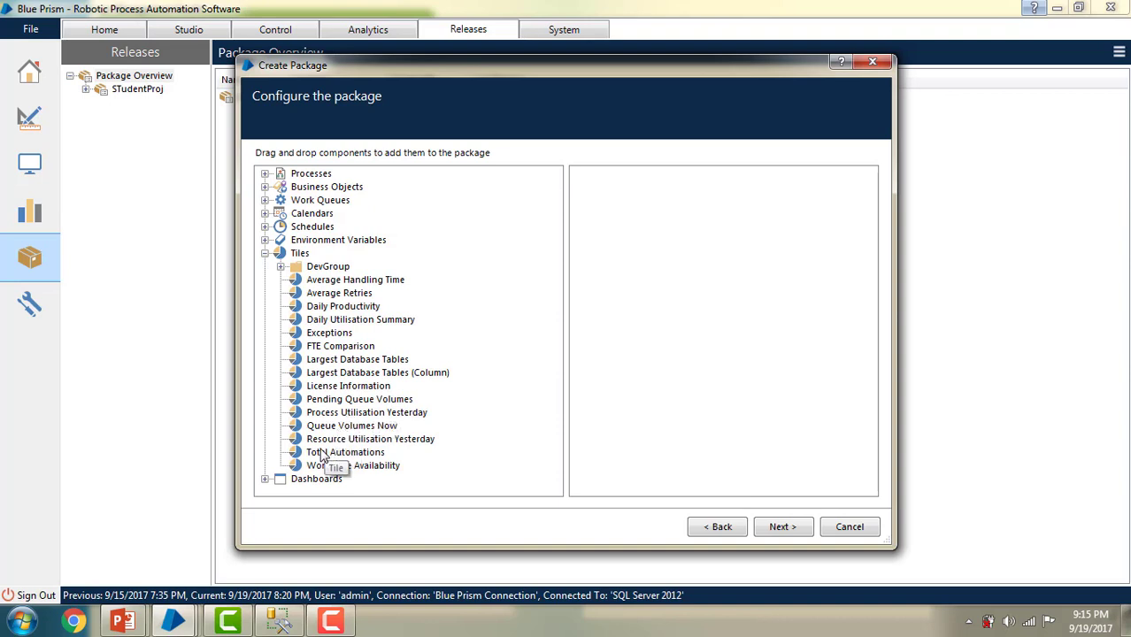
left_click(280, 267)
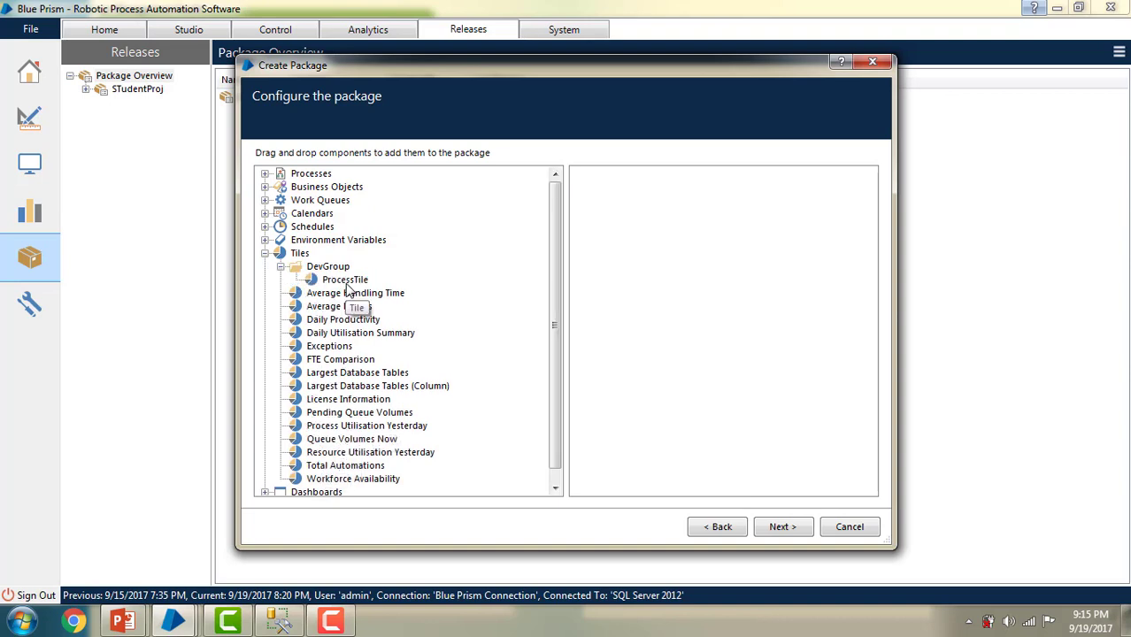
left_click_drag(345, 281, 660, 263)
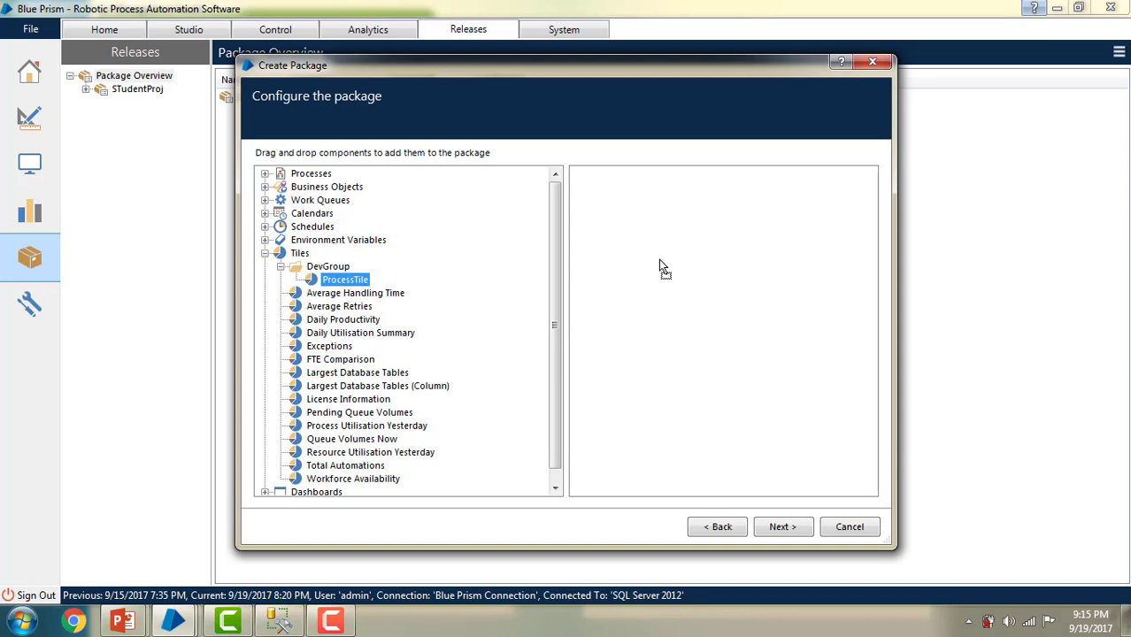
left_click_drag(660, 260, 660, 259)
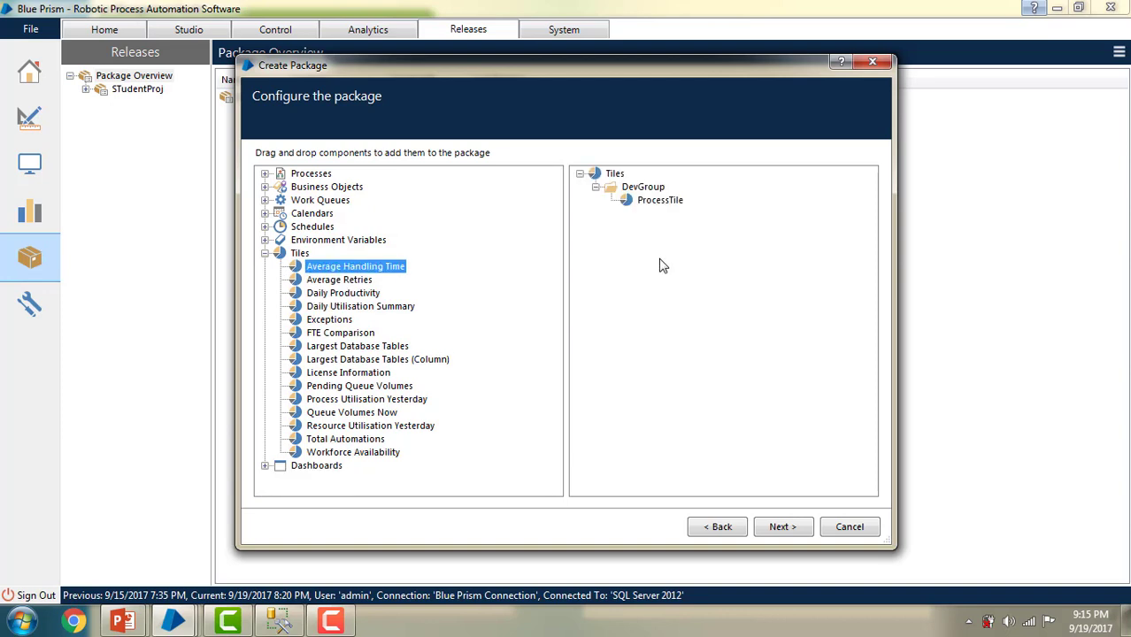
Step: Add Admin-Globaldashboard, finish the wizard, and open Dashboard-TilePackage
left_click(265, 467)
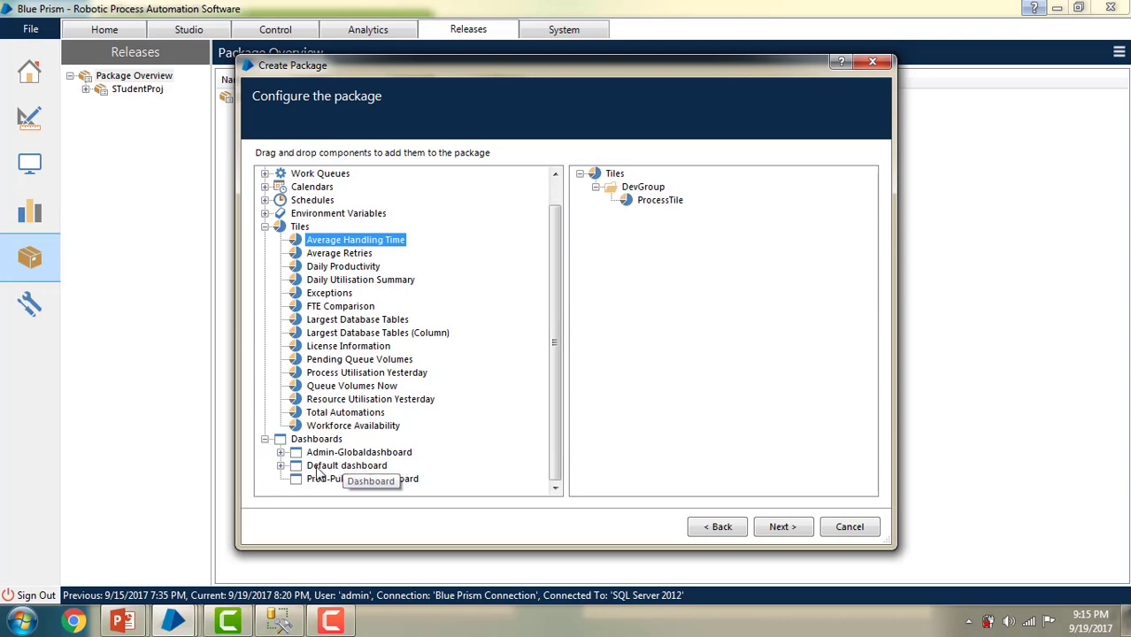
left_click(282, 452)
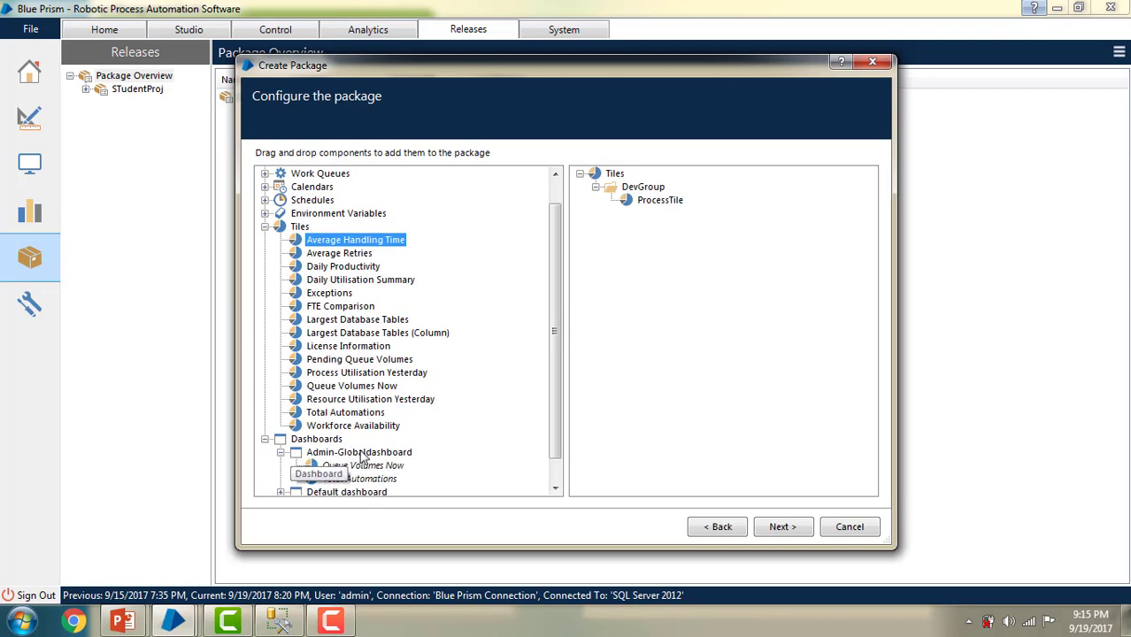
left_click_drag(358, 453, 672, 390)
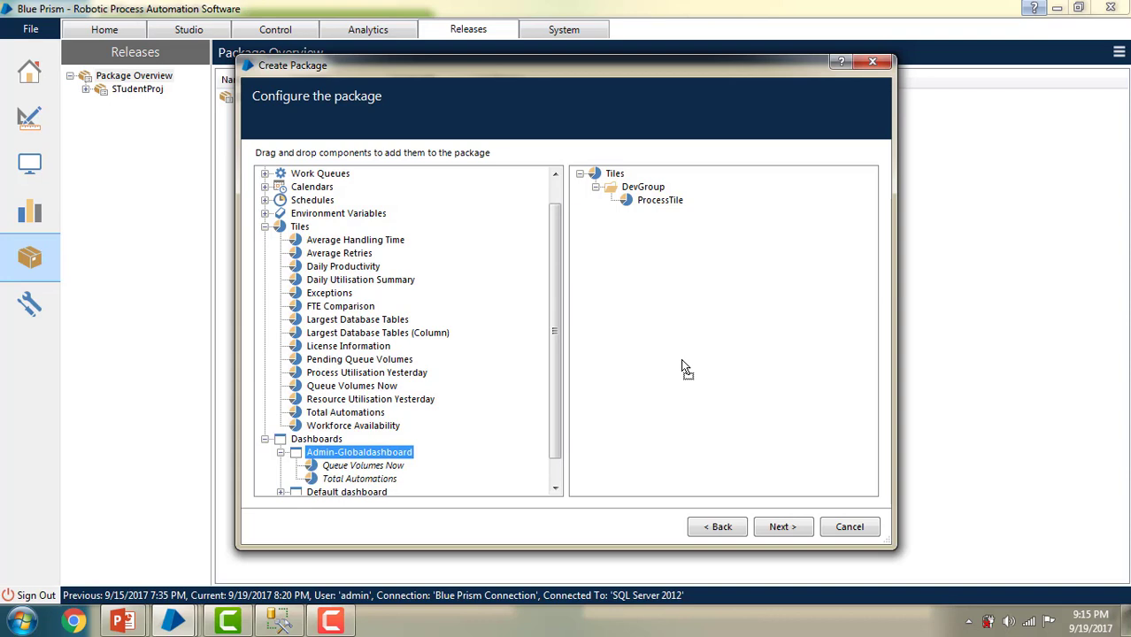
left_click_drag(682, 364, 684, 358)
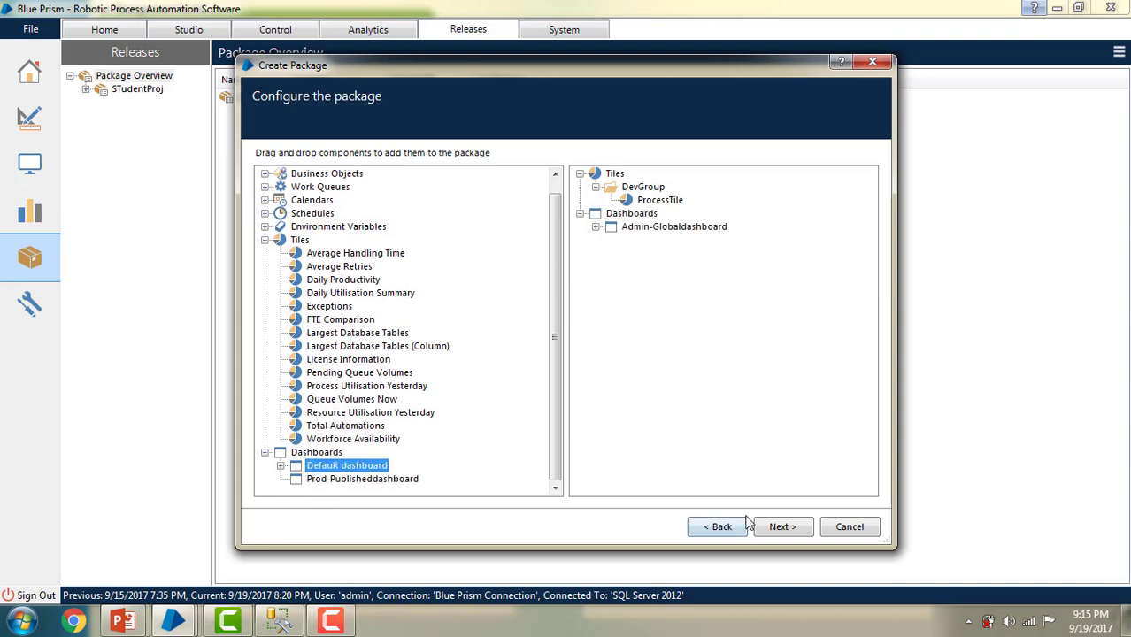
left_click(776, 530)
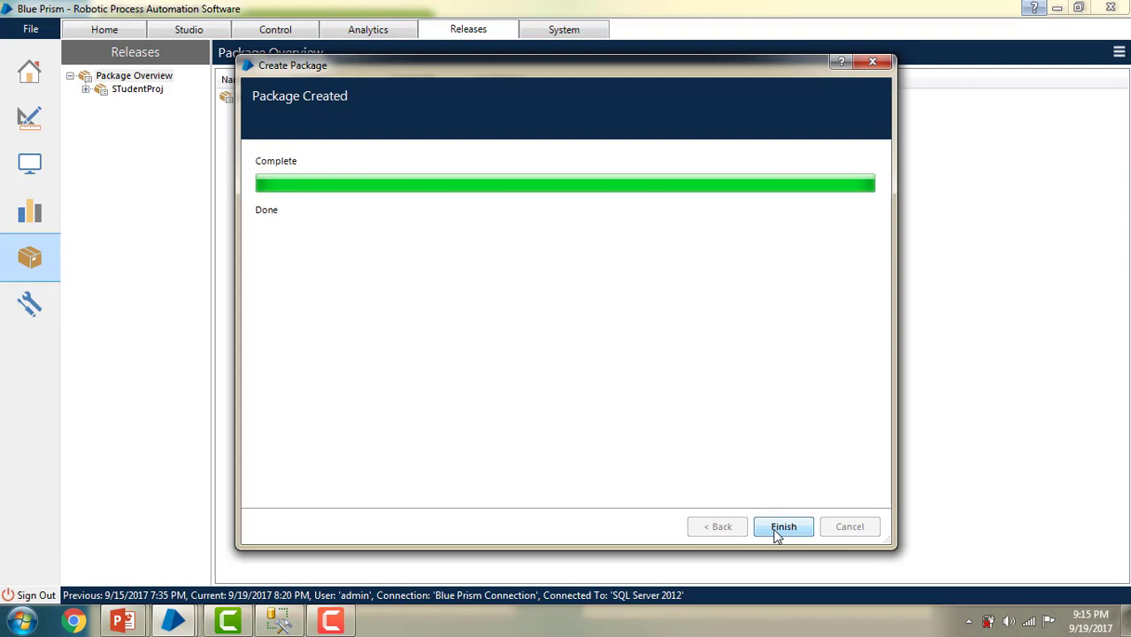
left_click(776, 529)
left_click(134, 103)
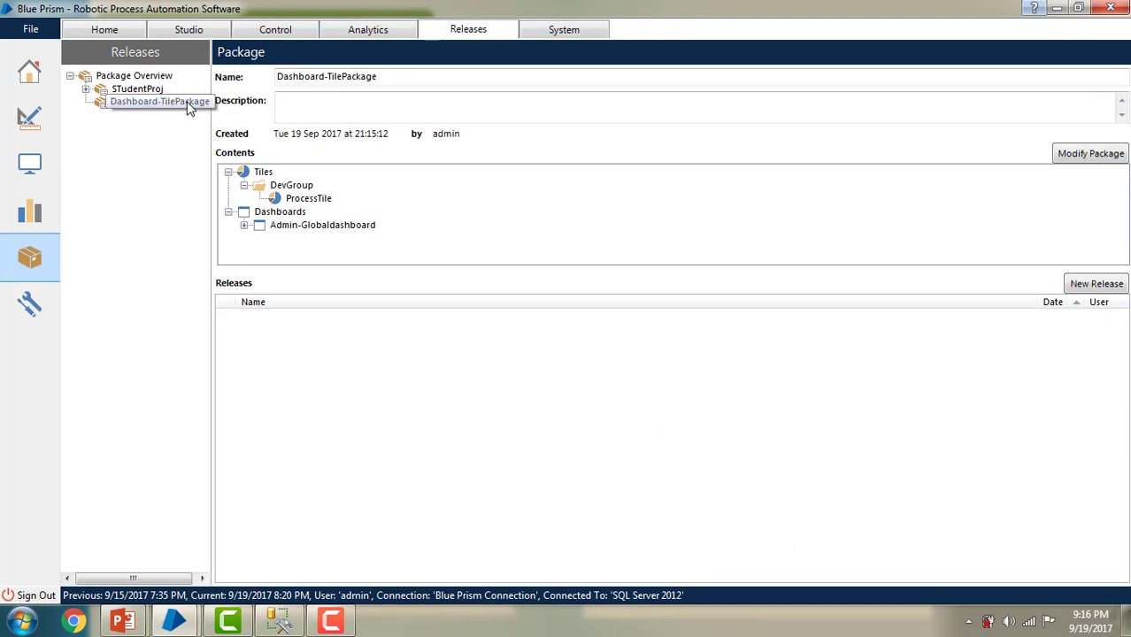
Step: Create release DTRelease of Dashboard-TilePackage, export it to DTRelease.bprelease on the desktop, and show the desktop
right_click(133, 105)
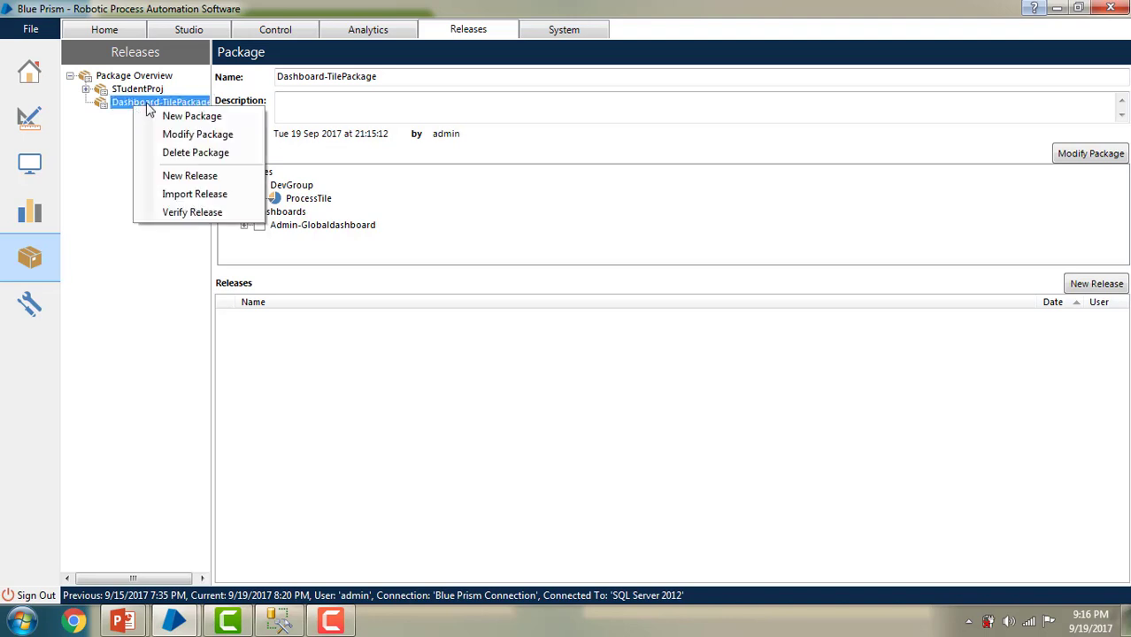
left_click(188, 176)
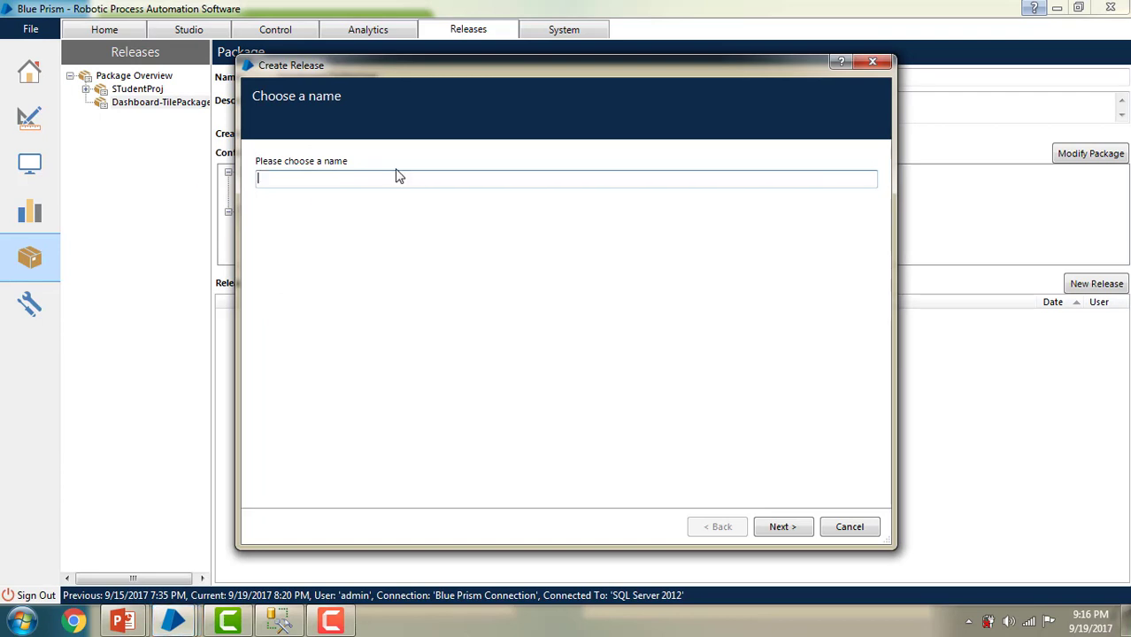
type("DTRelease")
left_click(796, 531)
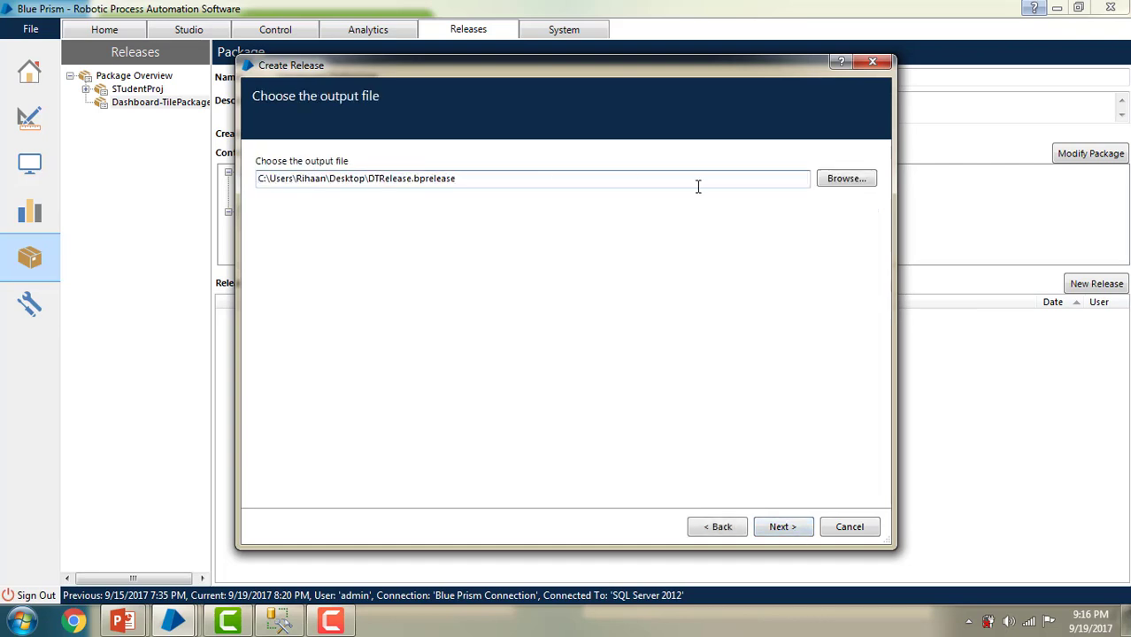
left_click(796, 531)
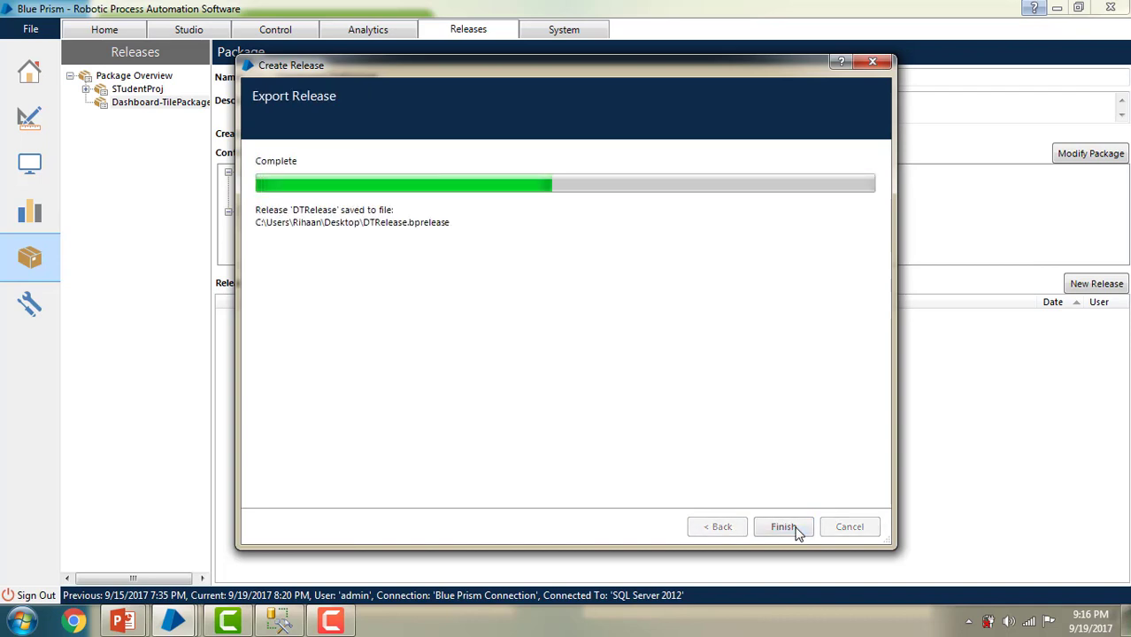
left_click(784, 528)
key("super+d")
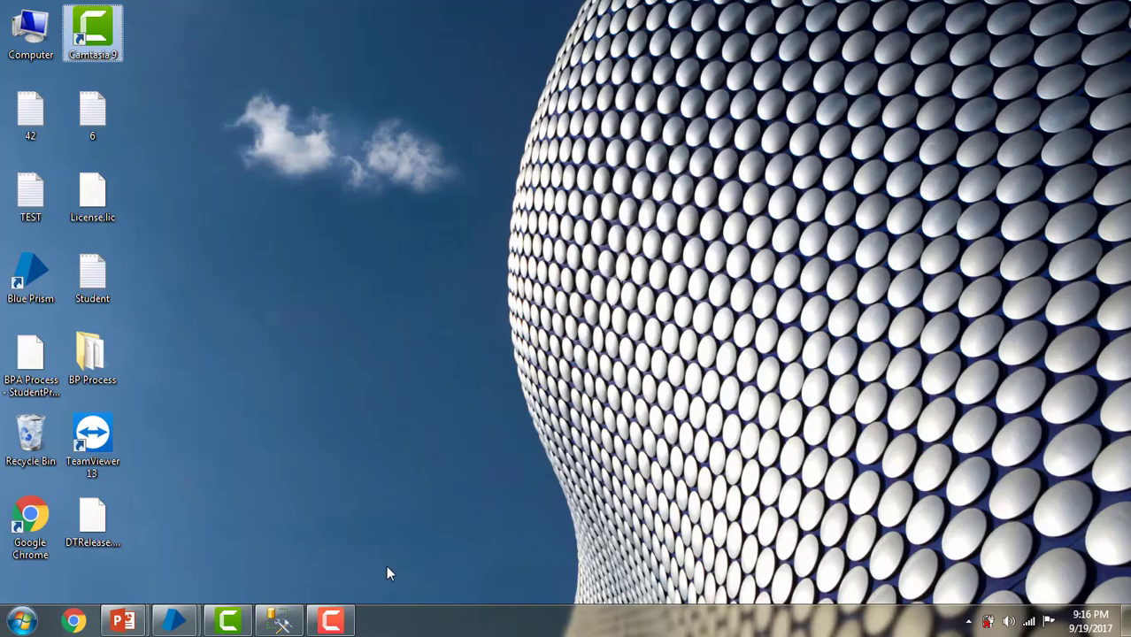
left_click(93, 527)
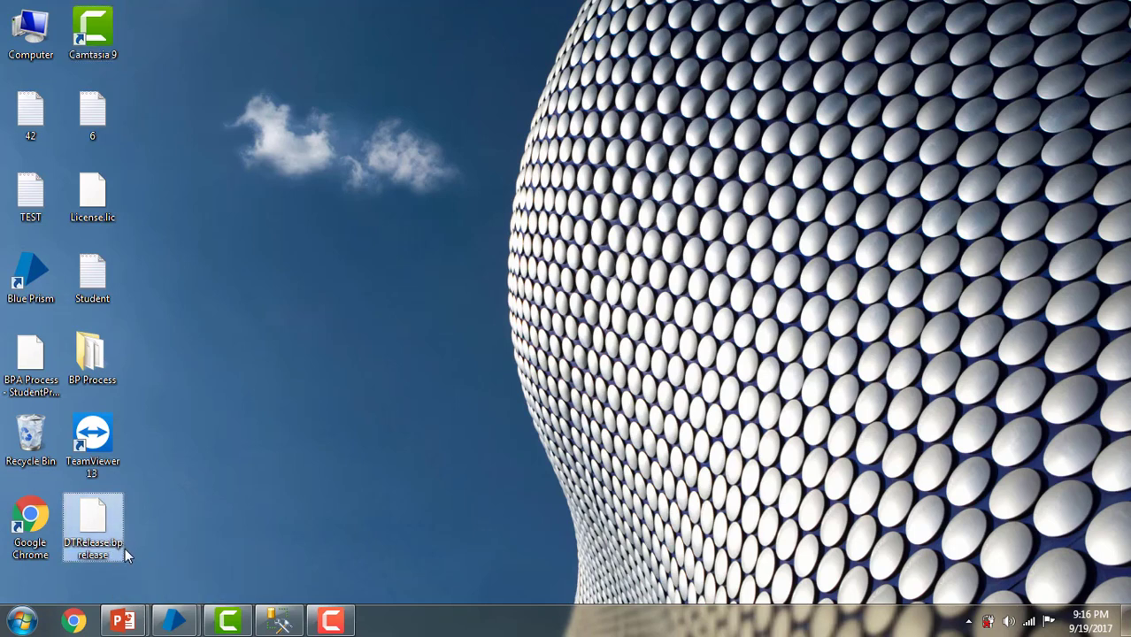
mouse_move(174, 621)
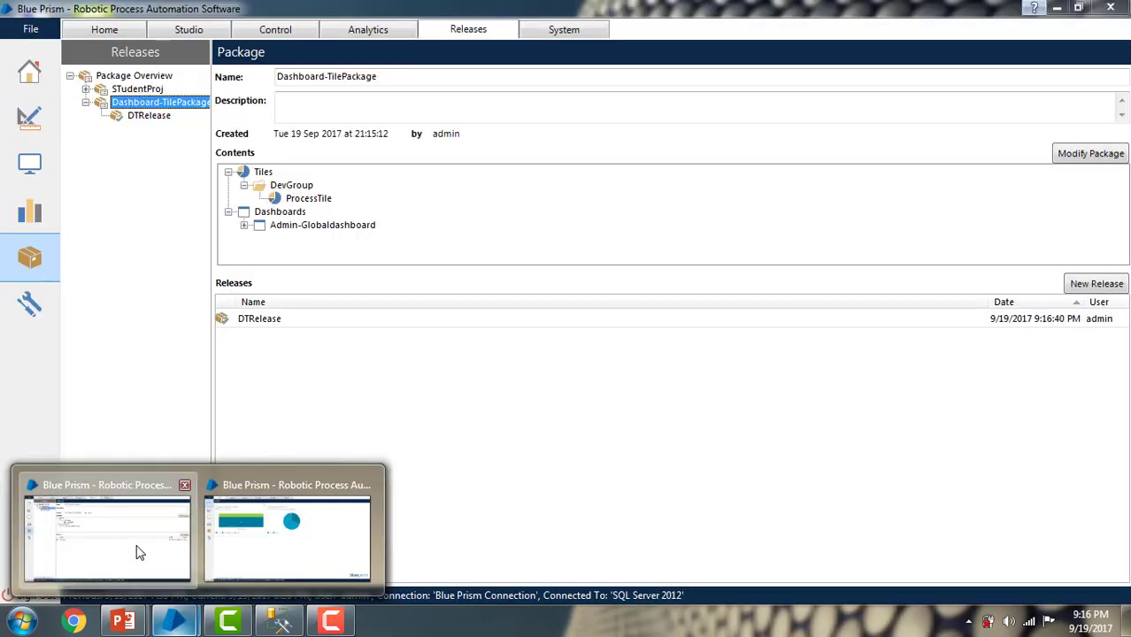
left_click(138, 552)
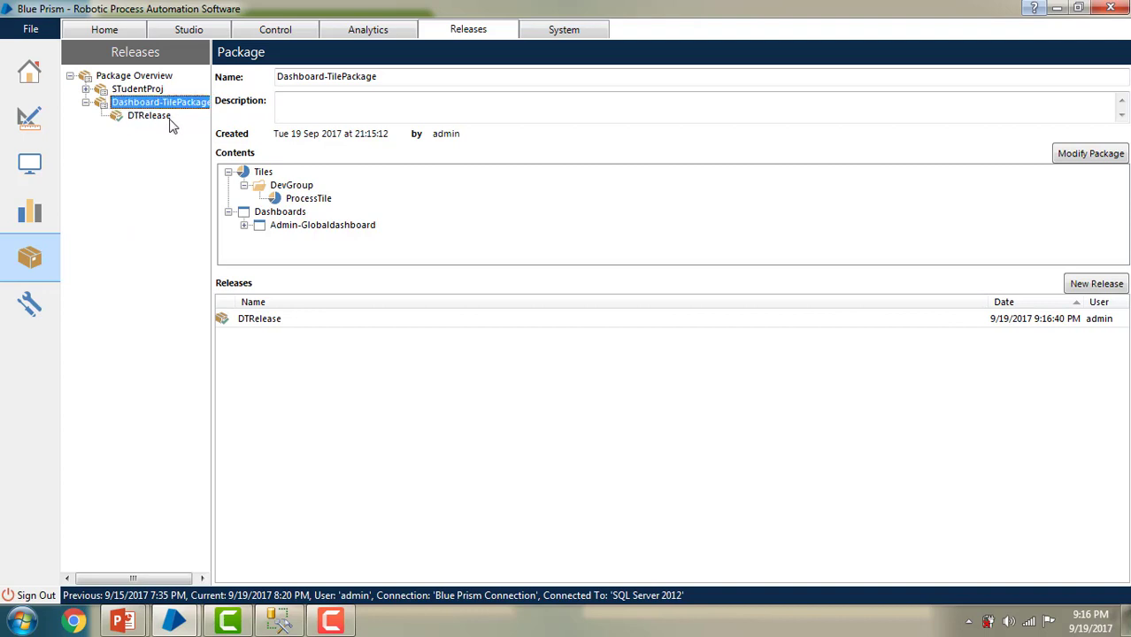
Step: Select Dashboard-TilePackage in the Releases tree to view its contents and DTRelease
left_click(129, 106)
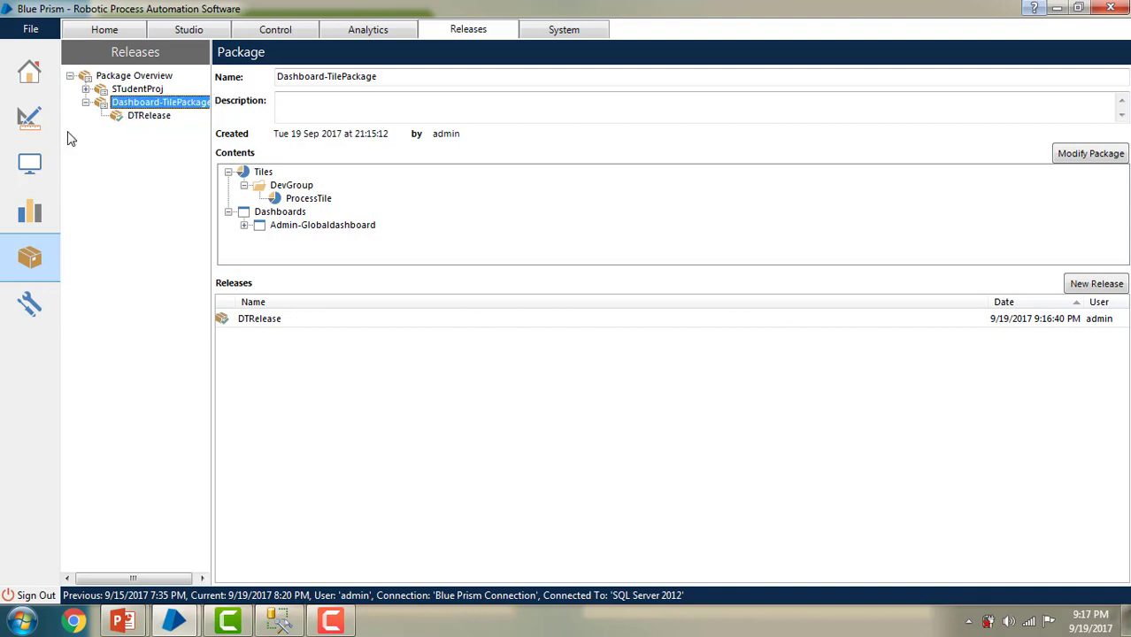